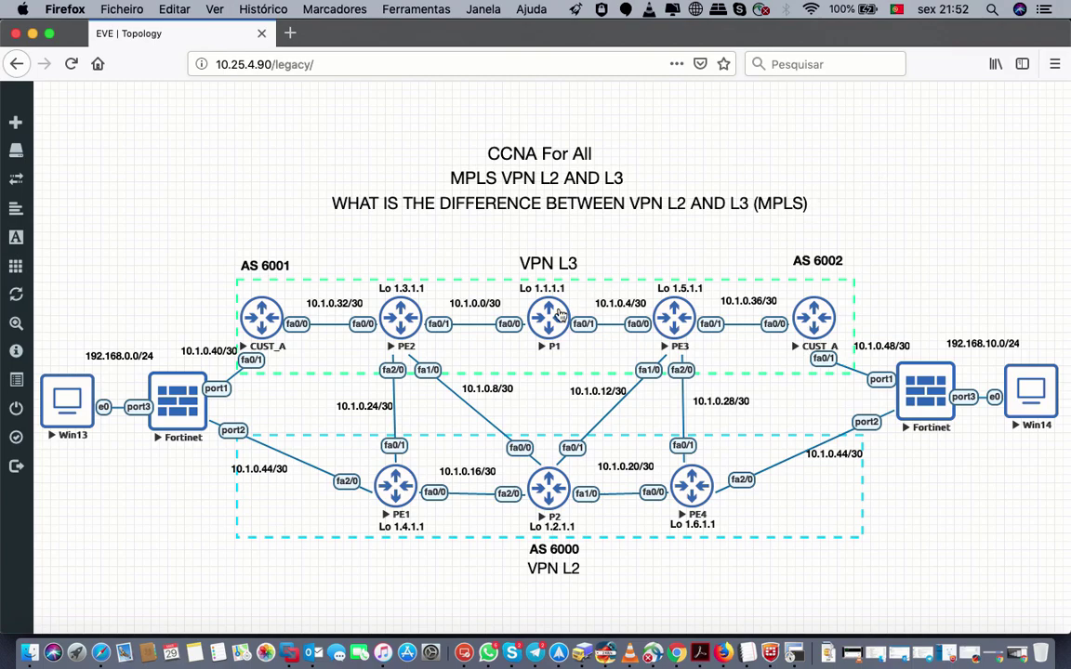
Open the P1 router's console in SecureCRT from the topology and enter privileged EXEC mode
{"action": "left_click", "coordinate": [553, 315]}
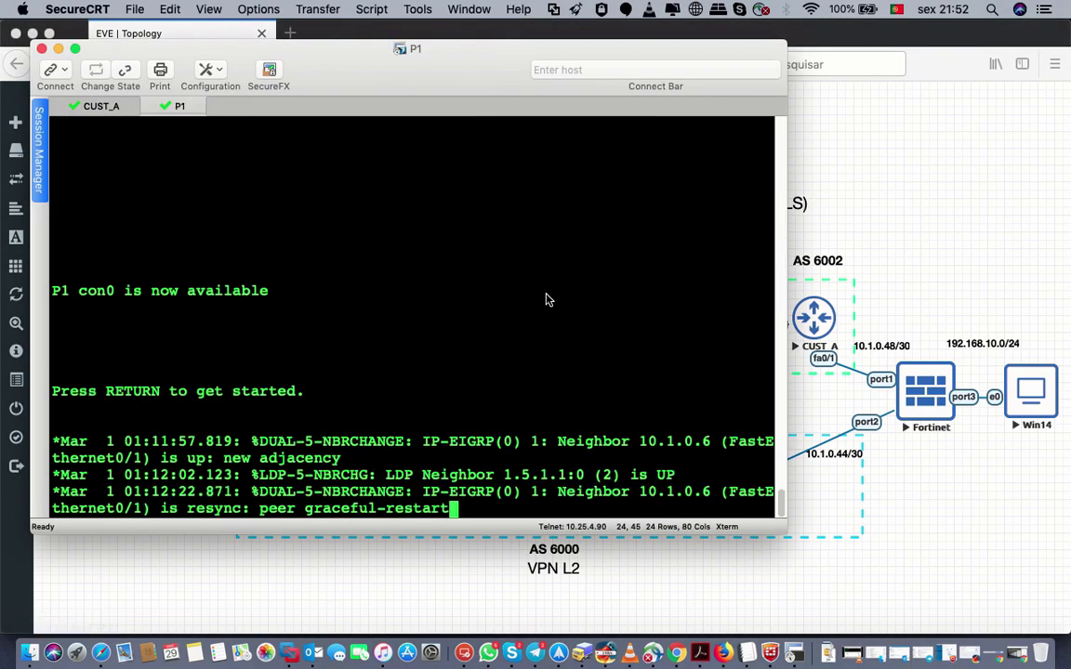
{"action": "key", "text": "Return"}
{"action": "key", "text": "Return"}
{"action": "key", "text": "Return"}
{"action": "key", "text": "Return"}
{"action": "key", "text": "Return"}
{"action": "key", "text": "Return"}
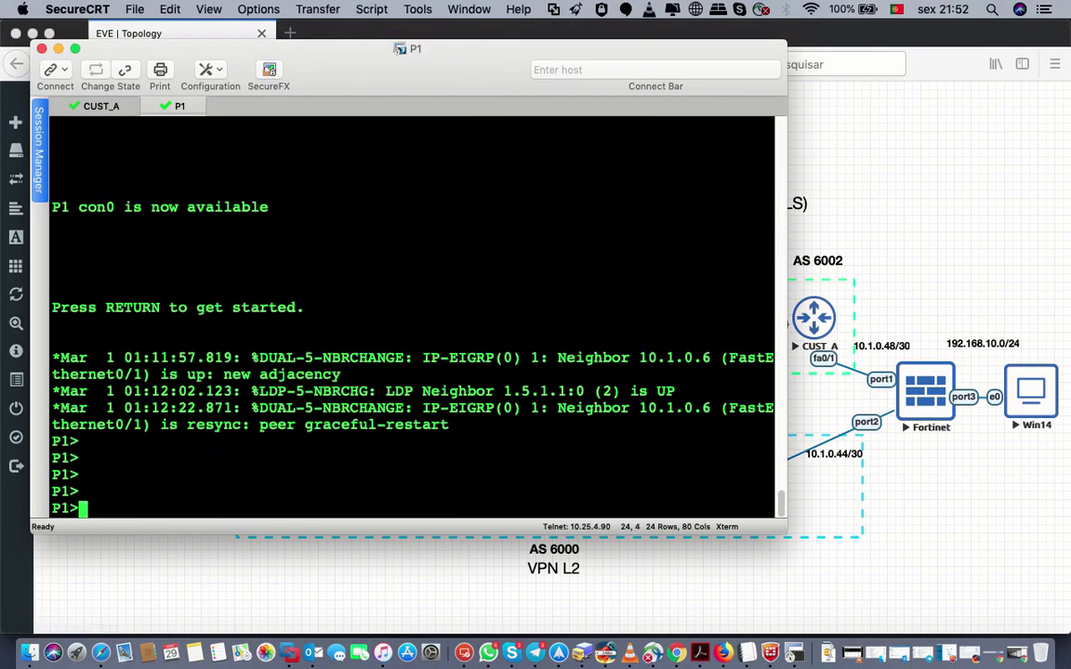
{"action": "type", "text": "en"}
{"action": "key", "text": "Tab"}
{"action": "key", "text": "Return"}
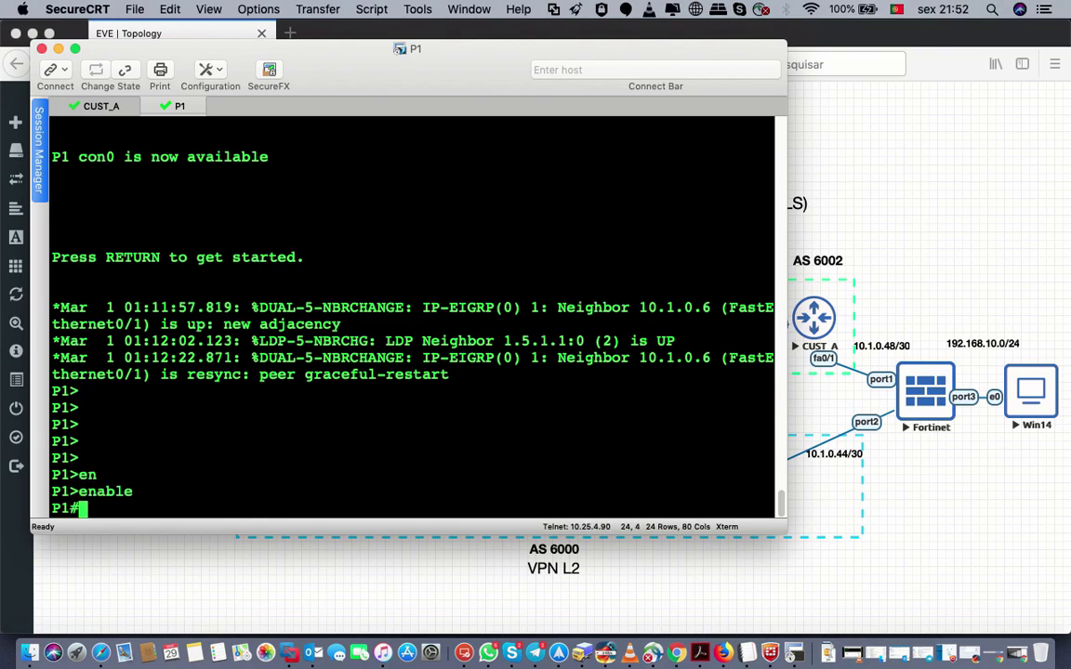
List the MPLS-enabled interfaces on P1 with show mpls interfaces
{"action": "type", "text": "m"}
{"action": "key", "text": "BackSpace"}
{"action": "type", "text": "sh"}
{"action": "key", "text": "Tab"}
{"action": "type", "text": "mpl"}
{"action": "key", "text": "Tab"}
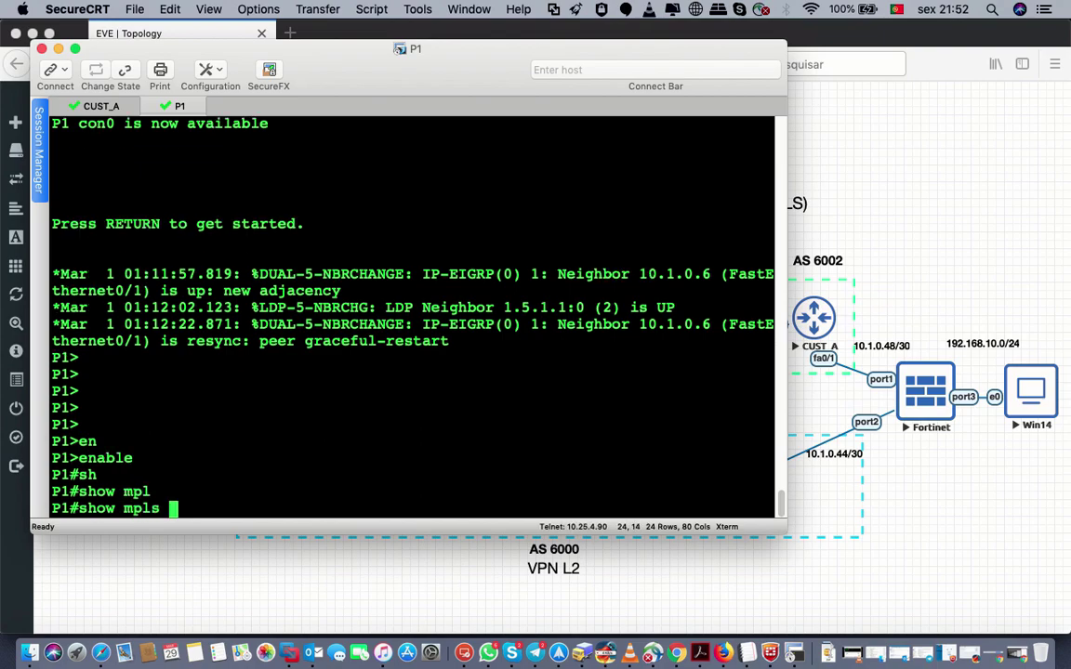
{"action": "type", "text": "in"}
{"action": "key", "text": "Tab"}
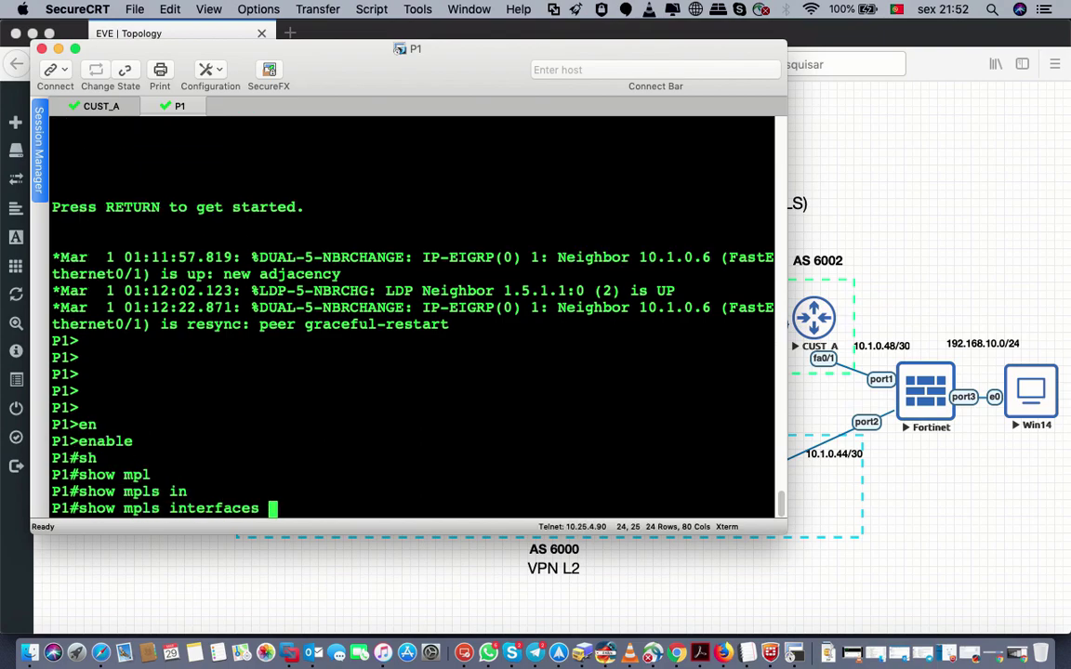
{"action": "key", "text": "Return"}
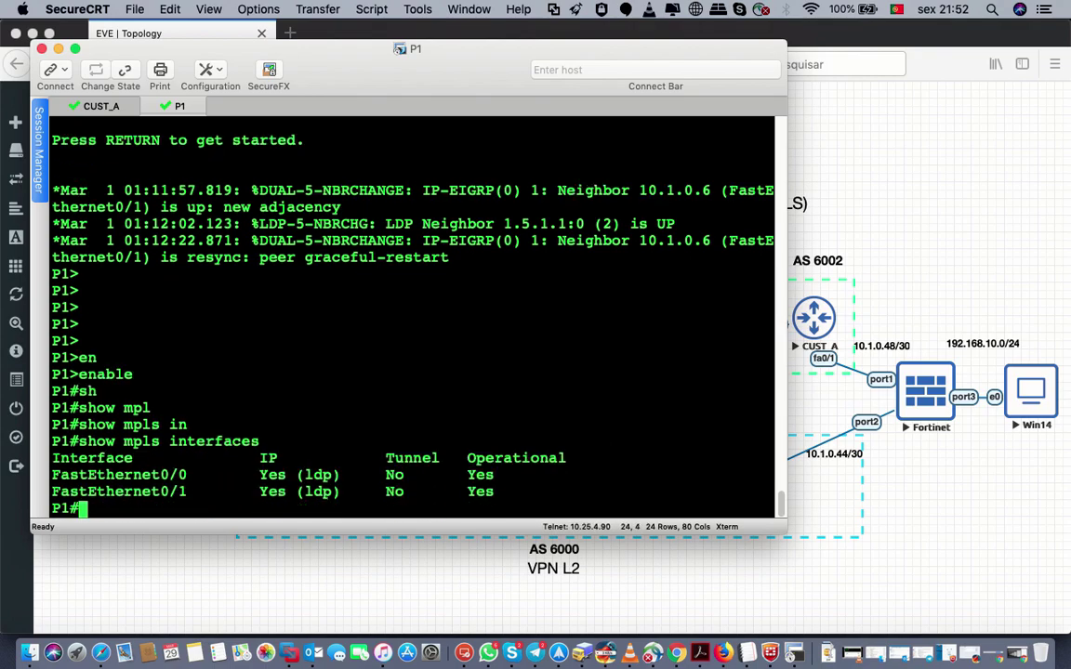
{"action": "type", "text": "sh"}
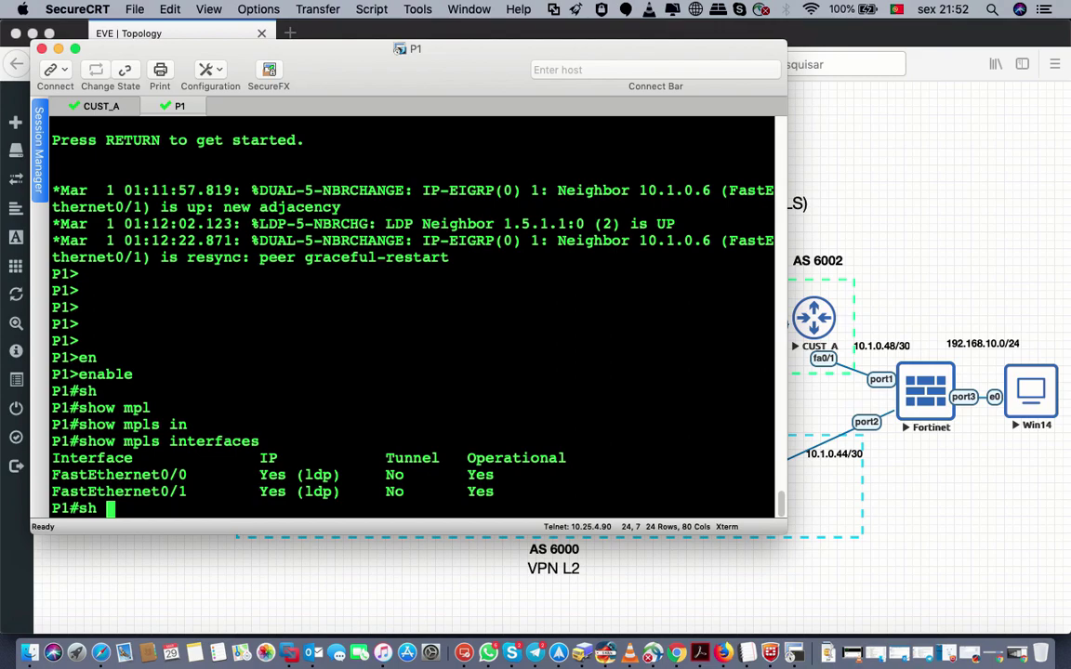
{"action": "type", "text": " br"}
{"action": "key", "text": "Tab"}
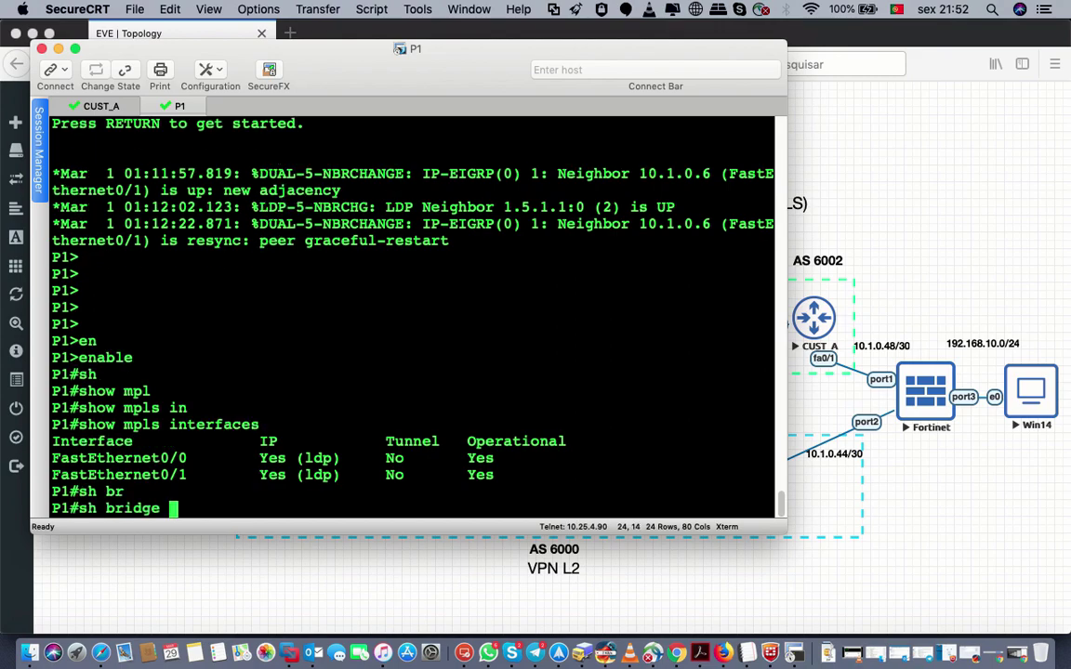
{"action": "key", "text": "BackSpace"}
{"action": "key", "text": "BackSpace"}
{"action": "key", "text": "BackSpace"}
{"action": "key", "text": "BackSpace"}
{"action": "key", "text": "BackSpace"}
{"action": "key", "text": "BackSpace"}
{"action": "key", "text": "BackSpace"}
{"action": "key", "text": "BackSpace"}
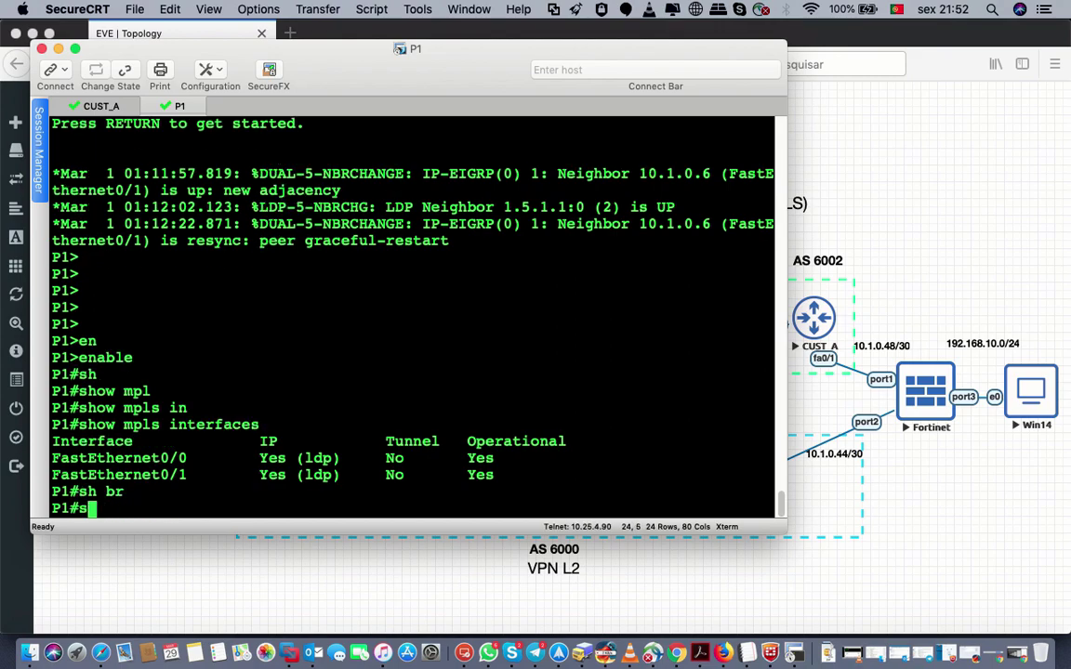
Display P1's full IP routing table with sh ip route
{"action": "type", "text": "h ro"}
{"action": "key", "text": "Tab"}
{"action": "key", "text": "BackSpace"}
{"action": "key", "text": "BackSpace"}
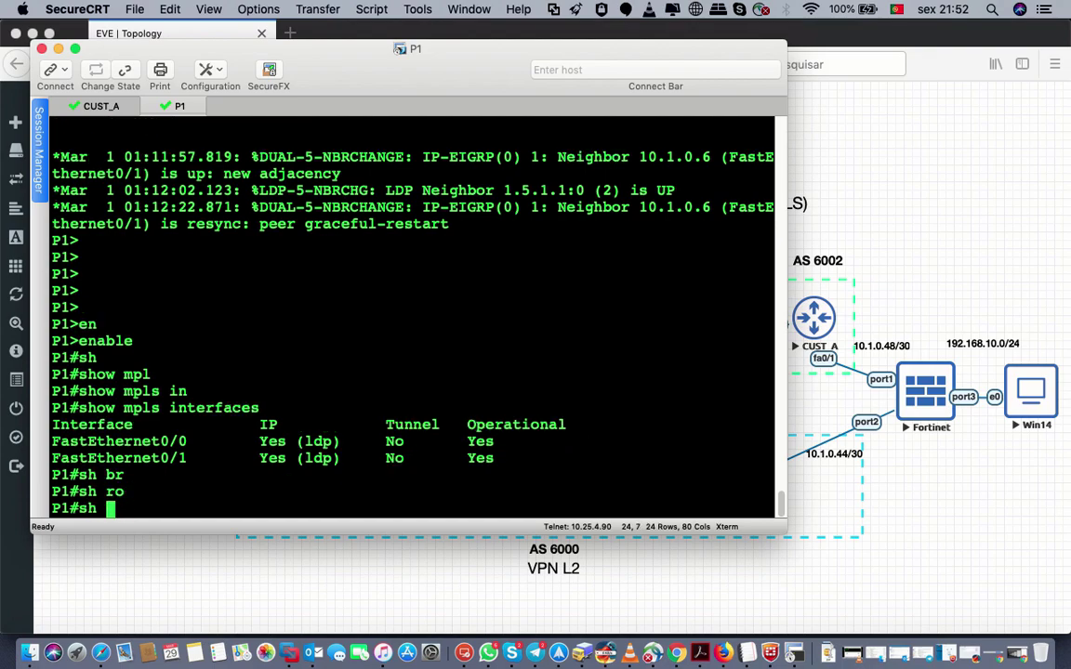
{"action": "type", "text": "ip"}
{"action": "key", "text": "Tab"}
{"action": "type", "text": "ro"}
{"action": "key", "text": "Tab"}
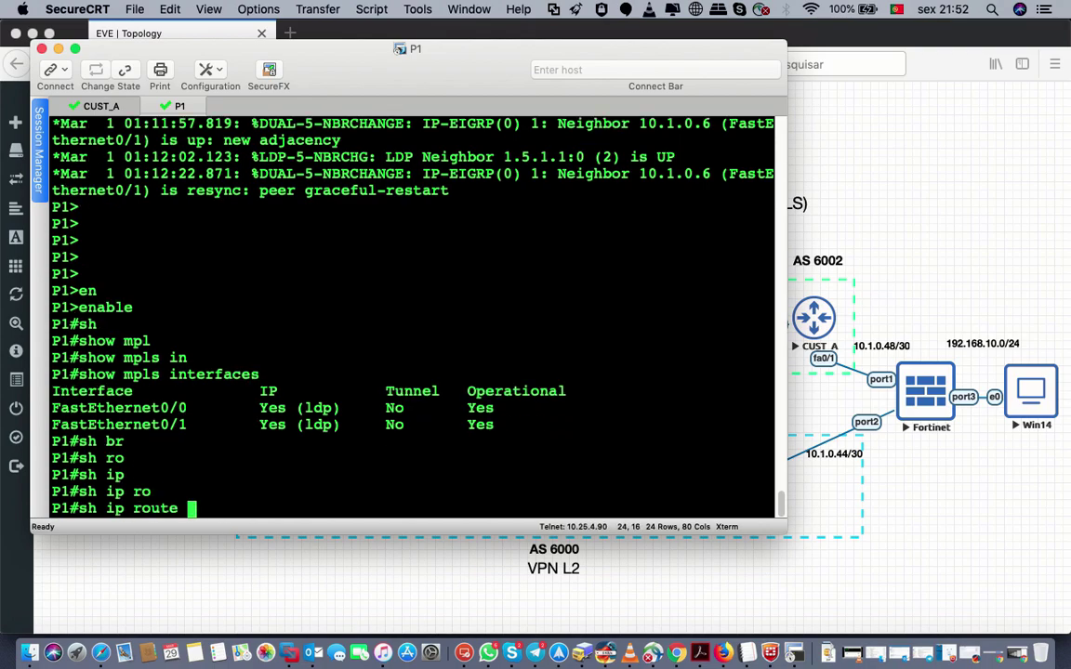
{"action": "key", "text": "Return"}
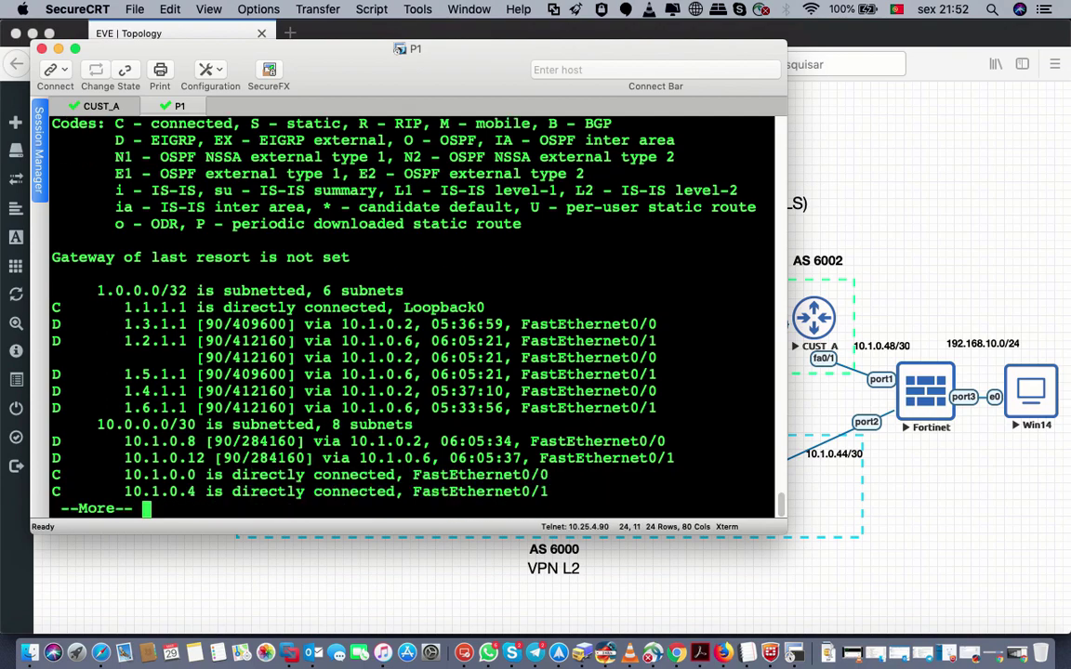
{"action": "key", "text": "space"}
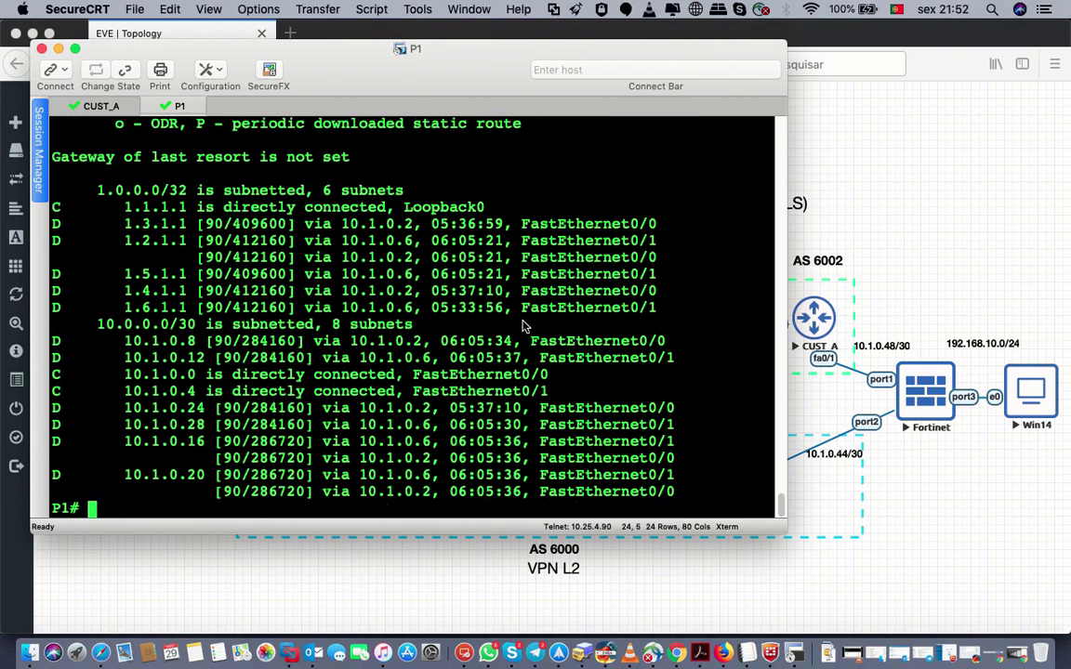
Return to the topology in Firefox, open the PE1 router's console in SecureCRT and enter privileged EXEC mode
{"action": "left_click", "coordinate": [828, 237]}
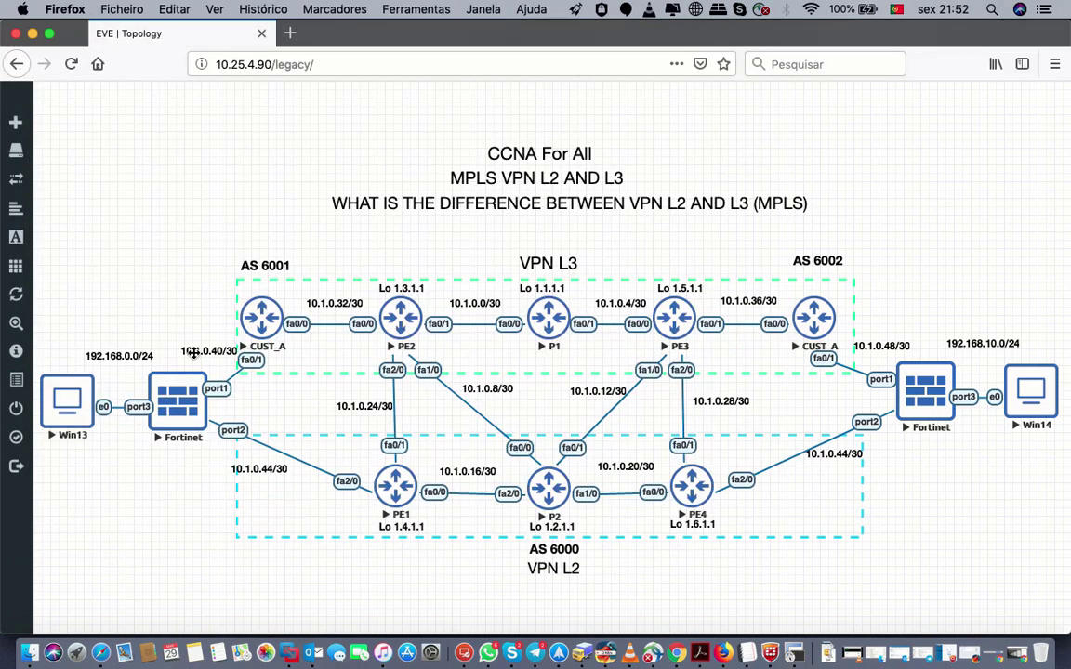
{"action": "left_click", "coordinate": [398, 493]}
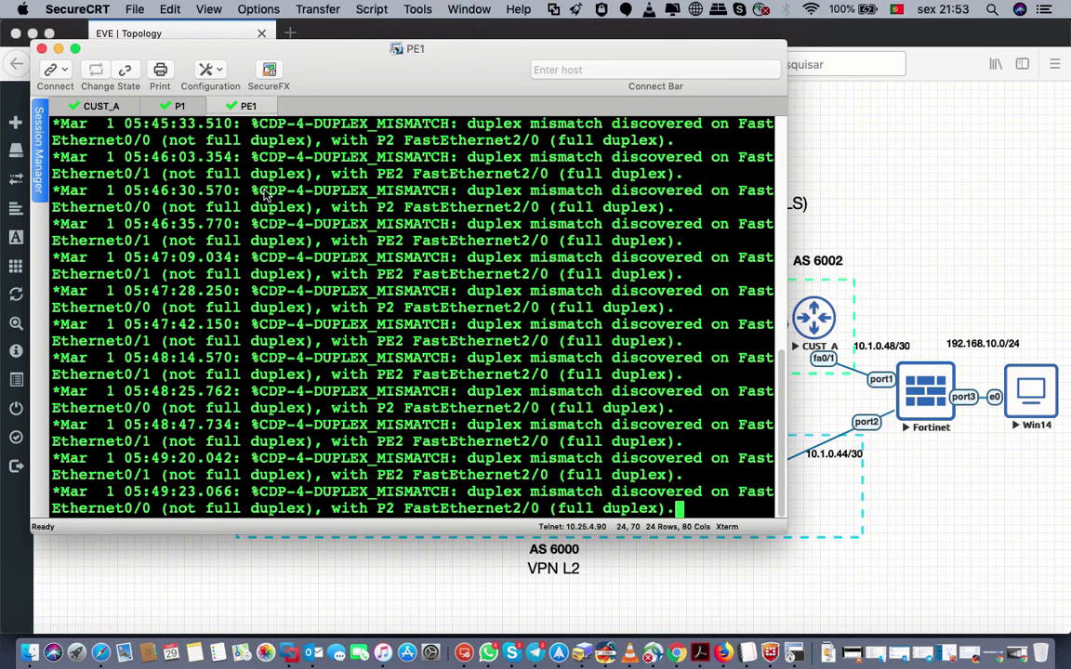
{"action": "key", "text": "Return"}
{"action": "key", "text": "Return"}
{"action": "key", "text": "Return"}
{"action": "key", "text": "Return"}
{"action": "key", "text": "Return"}
{"action": "key", "text": "Return"}
{"action": "key", "text": "Return"}
{"action": "key", "text": "Return"}
{"action": "key", "text": "Return"}
{"action": "key", "text": "Return"}
{"action": "key", "text": "Return"}
{"action": "key", "text": "Return"}
{"action": "key", "text": "Return"}
{"action": "key", "text": "Return"}
{"action": "key", "text": "Return"}
{"action": "key", "text": "Return"}
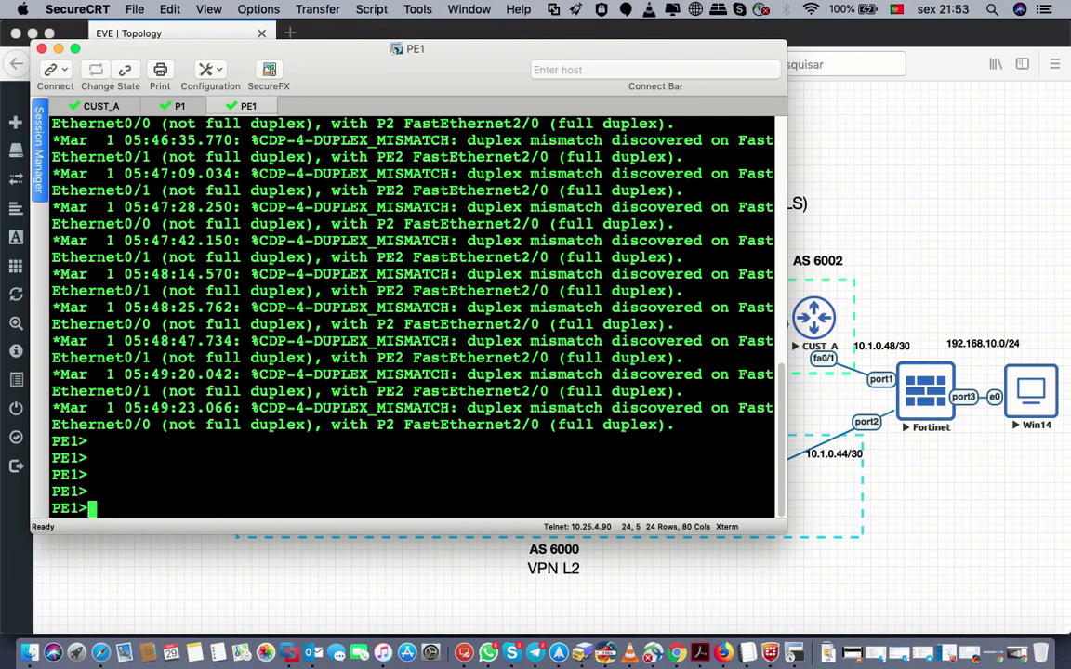
{"action": "type", "text": "en"}
{"action": "key", "text": "Tab"}
{"action": "key", "text": "Return"}
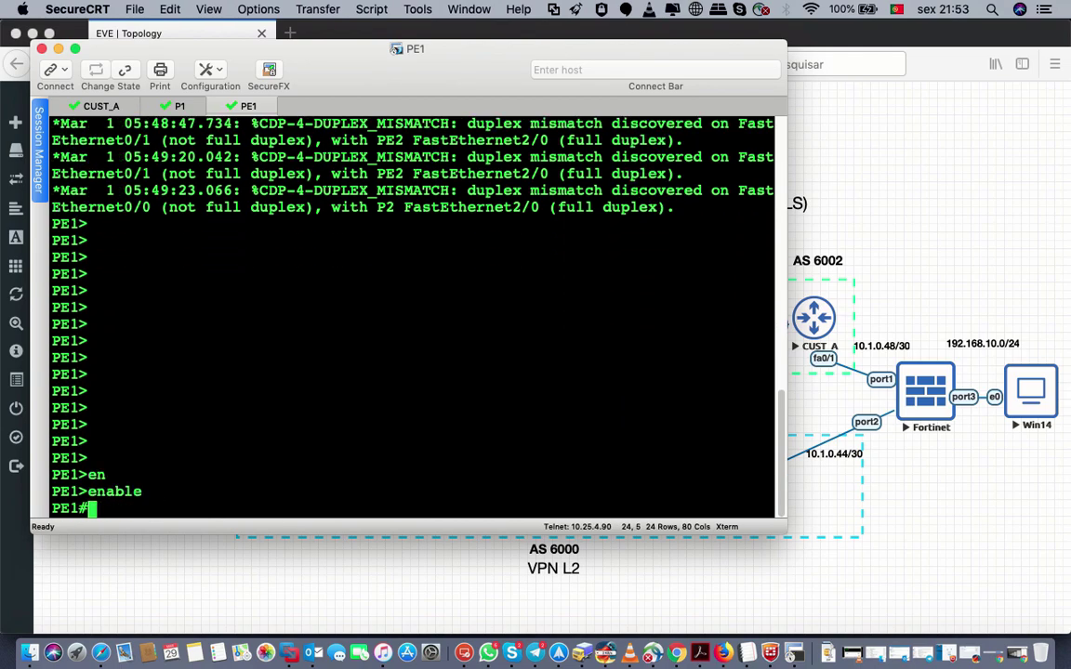
Resize the terminal window to uncover the lower topology and show PE1's running configuration for interface fastEthernet 2/0
{"action": "type", "text": "sh run"}
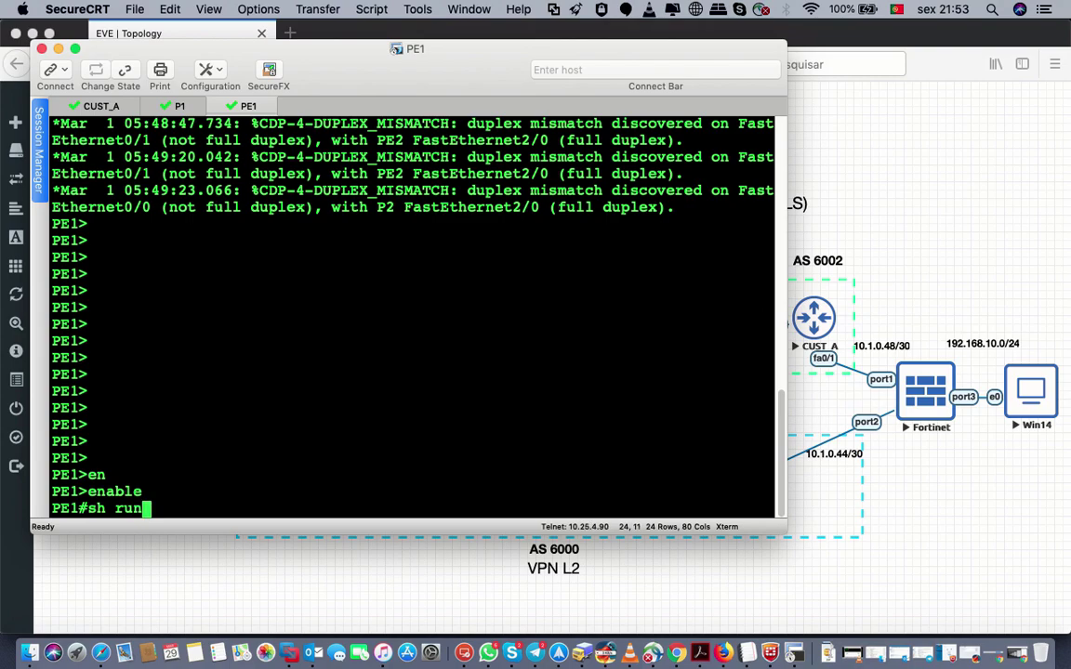
{"action": "left_click_drag", "start_coordinate": [786, 535], "coordinate": [854, 414]}
{"action": "type", "text": "inte"}
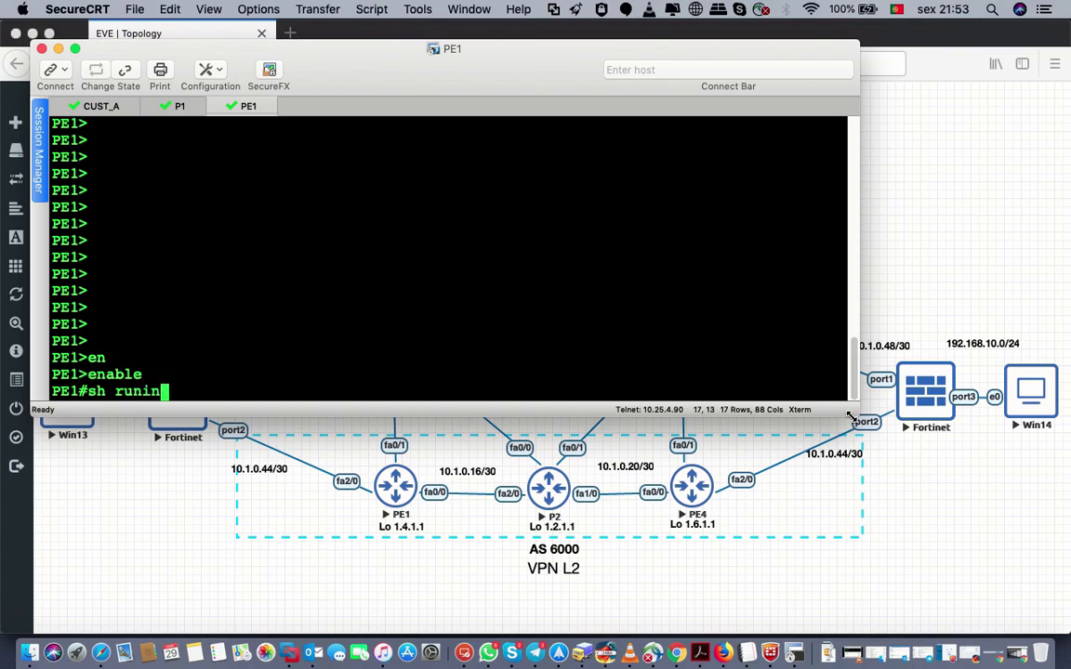
{"action": "key", "text": "BackSpace"}
{"action": "key", "text": "BackSpace"}
{"action": "key", "text": "BackSpace"}
{"action": "type", "text": "n inter "}
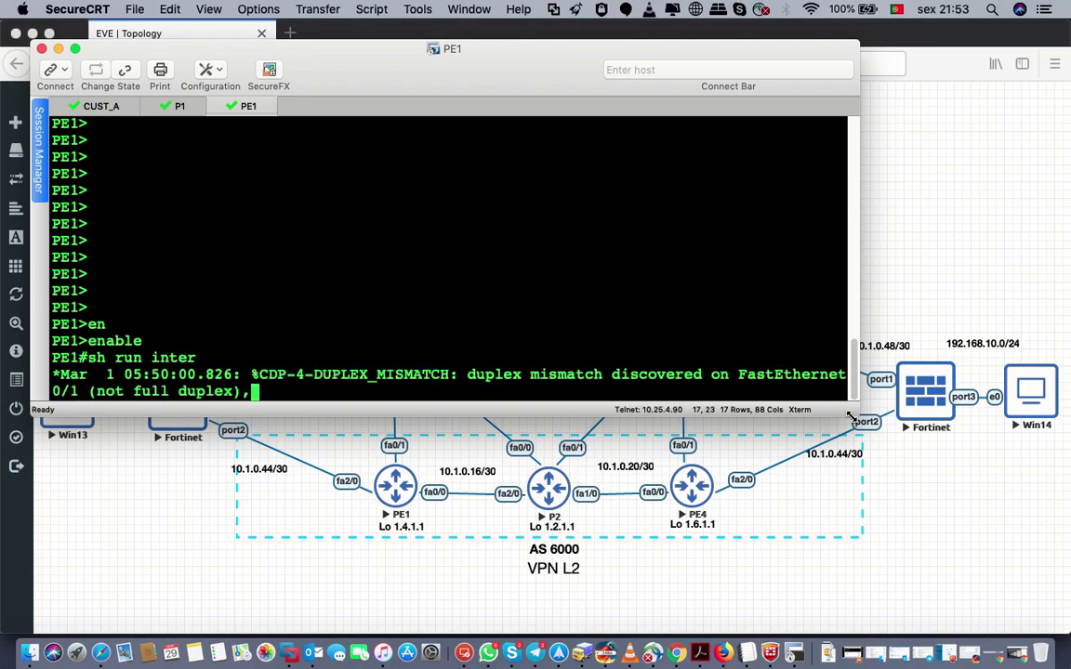
{"action": "type", "text": "fa"}
{"action": "key", "text": "Tab"}
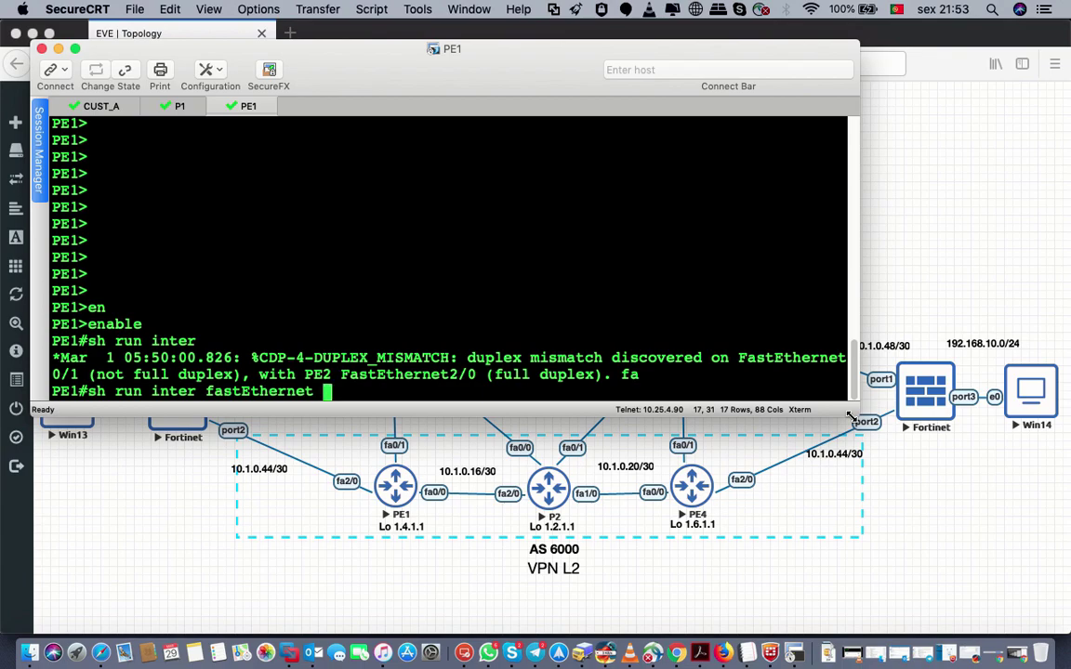
{"action": "type", "text": "2/0"}
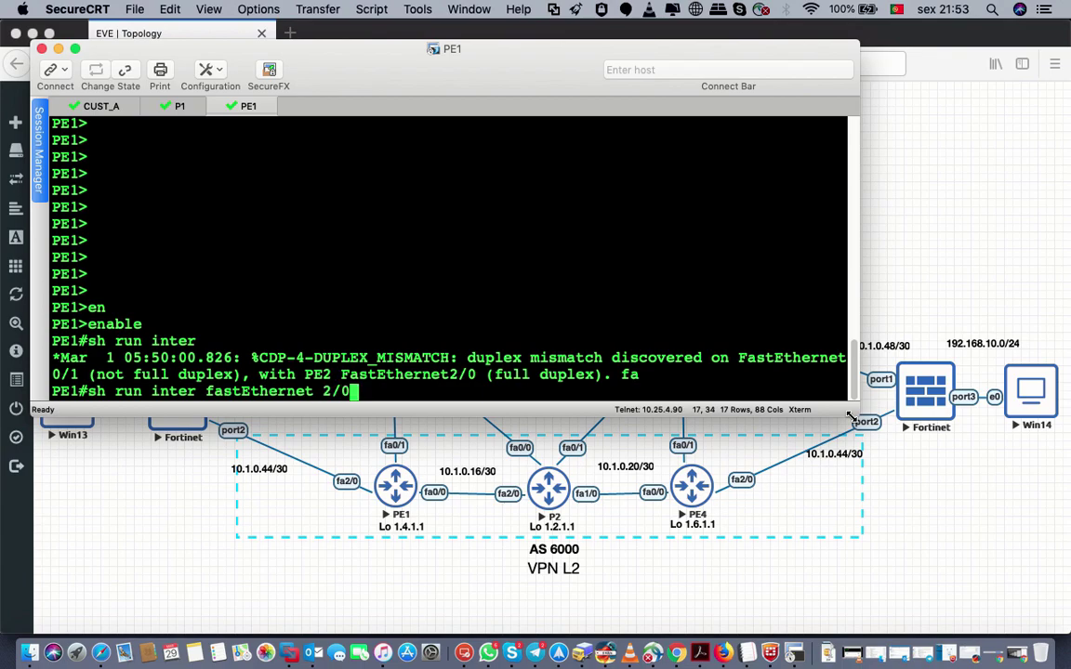
{"action": "key", "text": "Return"}
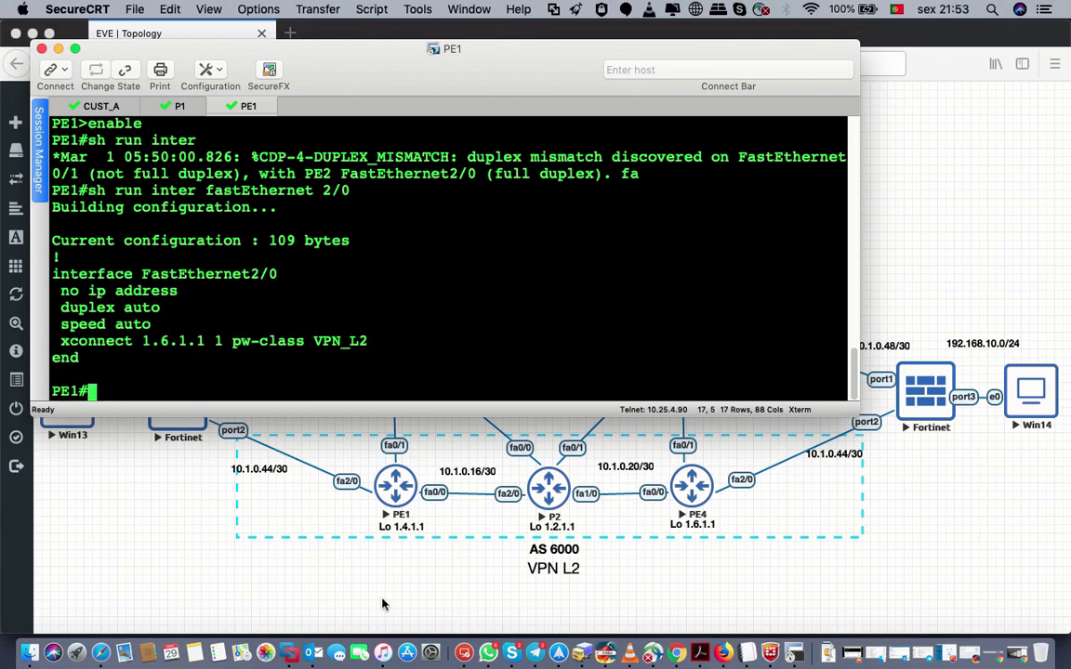
Highlight PE1's FastEthernet2/0 configuration block, particularly the no ip address line and the start of the xconnect line
{"action": "left_click_drag", "start_coordinate": [53, 274], "coordinate": [382, 363]}
{"action": "left_click_drag", "start_coordinate": [62, 294], "coordinate": [186, 296]}
{"action": "left_click_drag", "start_coordinate": [64, 326], "coordinate": [239, 344]}
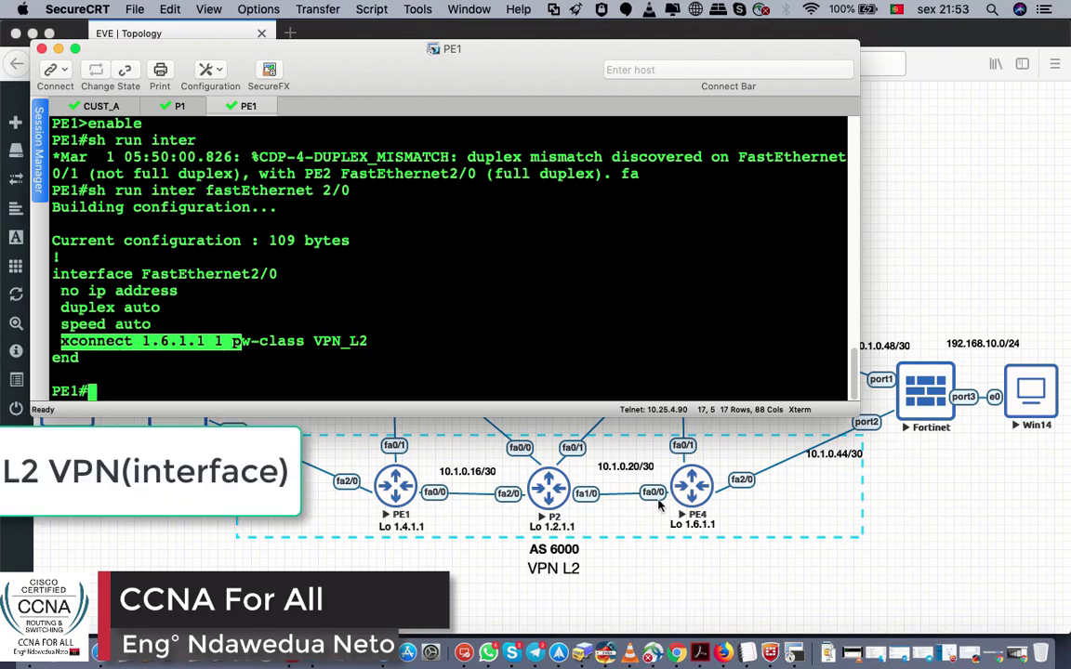
Shrink the terminal window to expose more of the topology and open the PE4 router's console
{"action": "left_click_drag", "start_coordinate": [856, 406], "coordinate": [878, 303]}
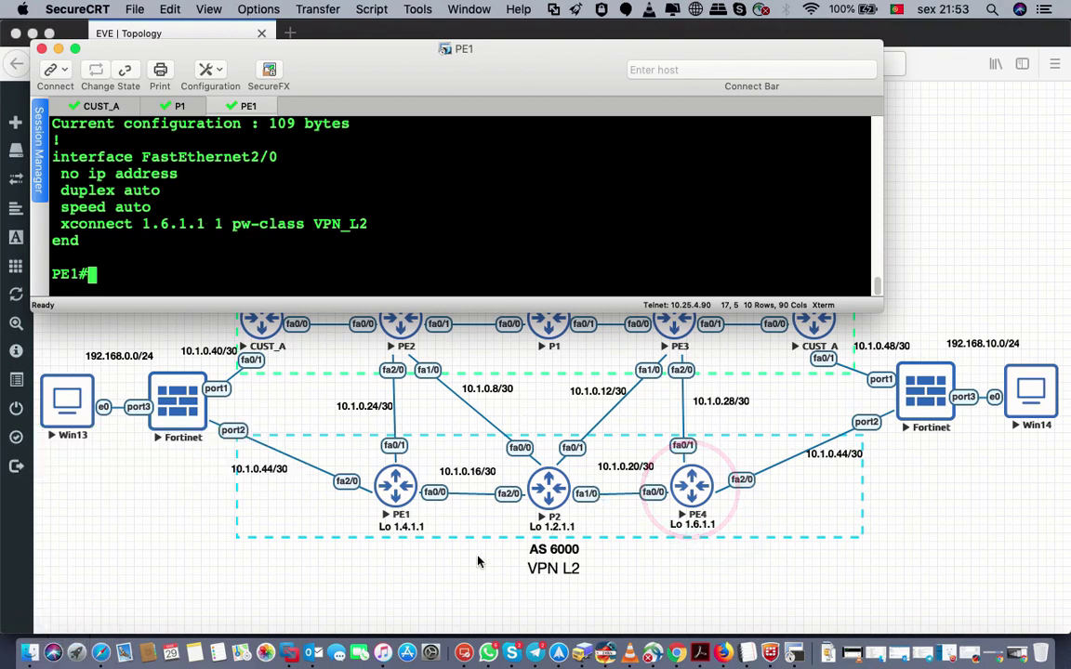
{"action": "left_click", "coordinate": [690, 490]}
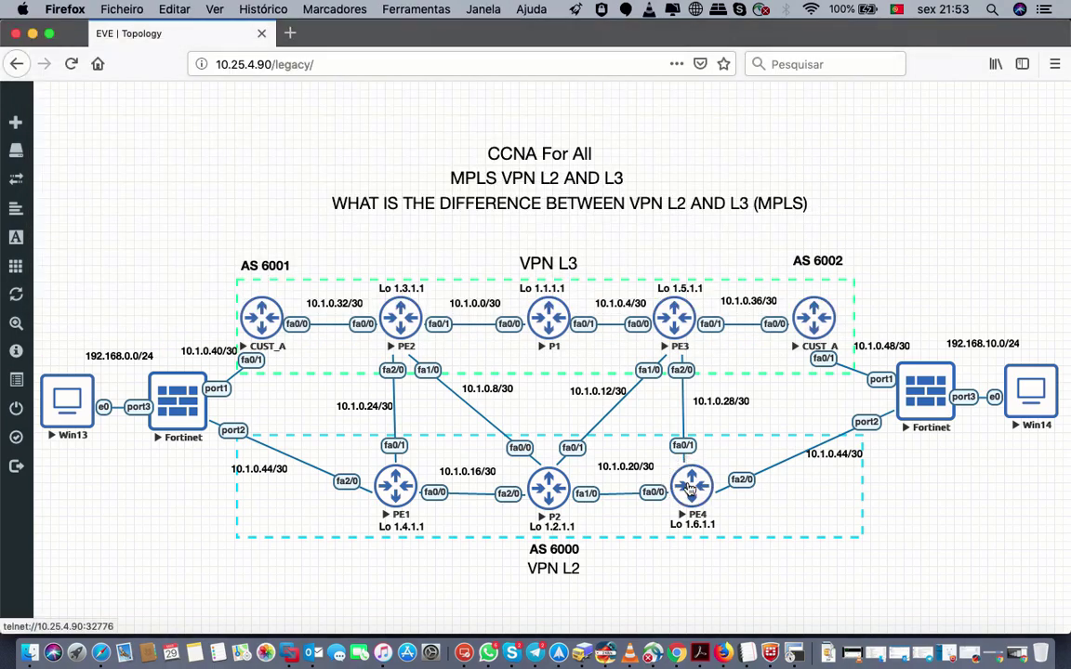
{"action": "left_click", "coordinate": [690, 490]}
Return to the PE1 session, recall the command sh run inter fastEthernet 2/0 and copy it
{"action": "left_click", "coordinate": [244, 106]}
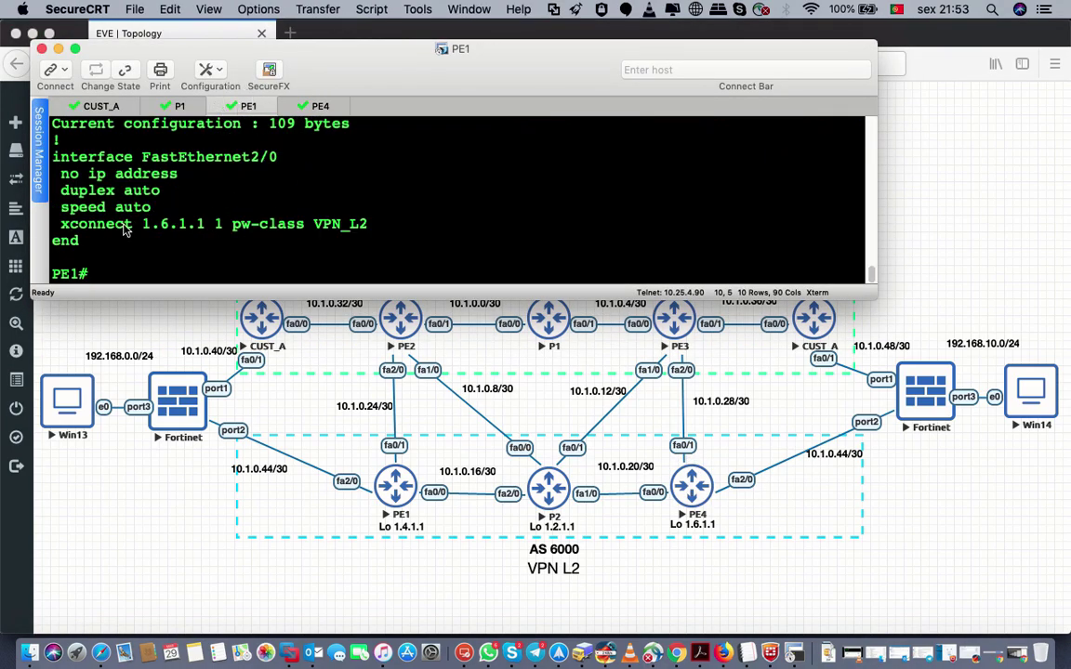
{"action": "scroll", "coordinate": [67, 177], "scroll_direction": "up", "scroll_amount": 2}
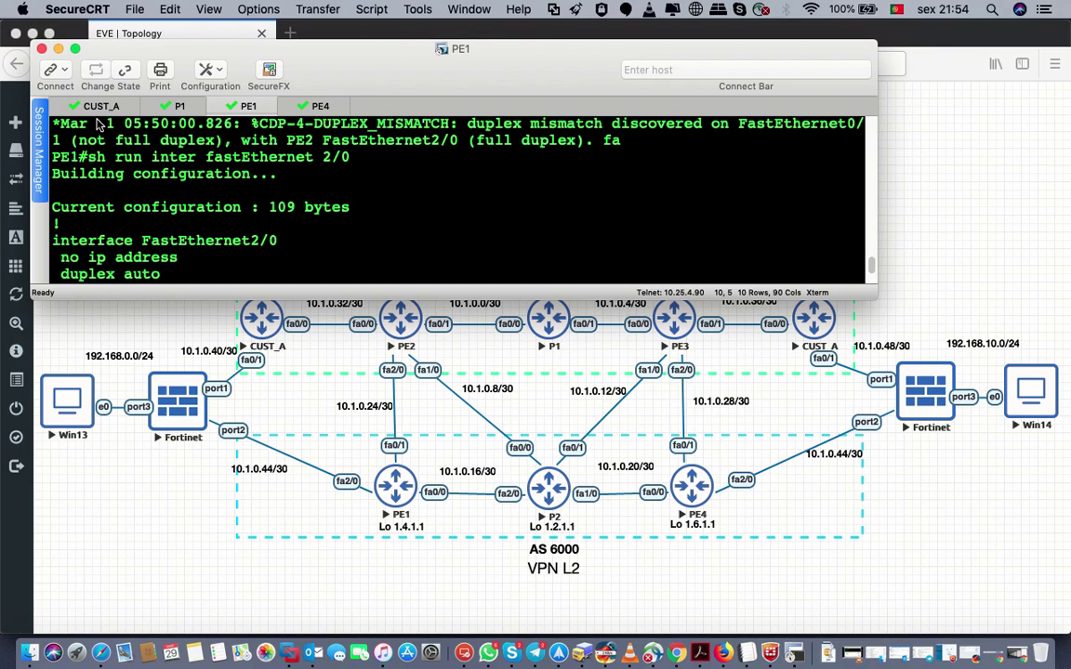
{"action": "scroll", "coordinate": [130, 186], "scroll_direction": "up", "scroll_amount": 2}
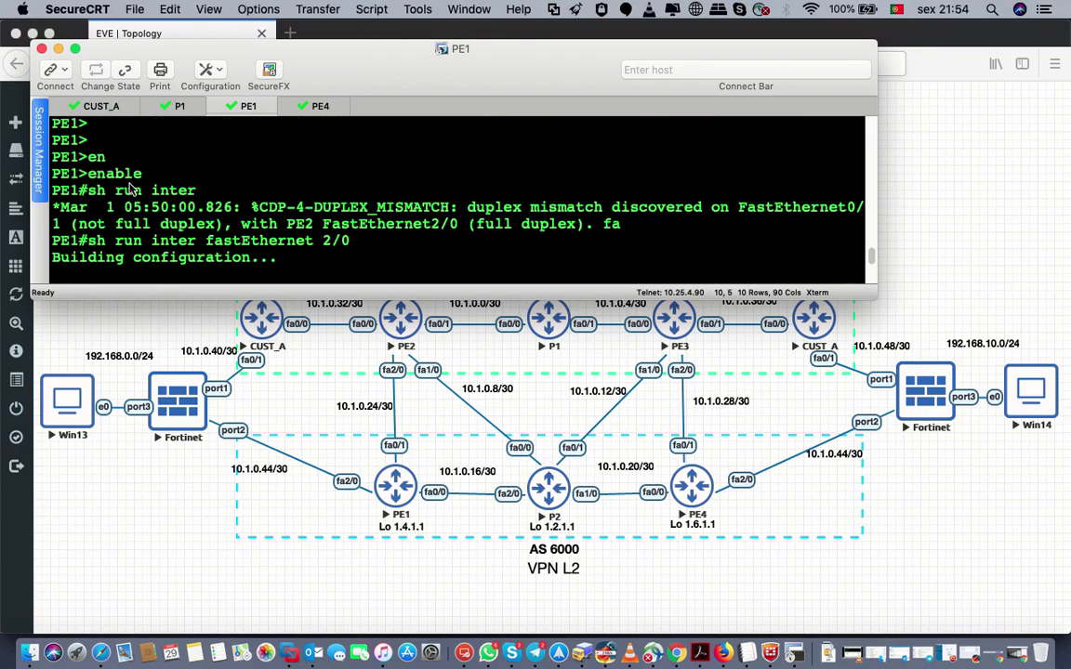
{"action": "scroll", "coordinate": [93, 198], "scroll_direction": "down", "scroll_amount": 3}
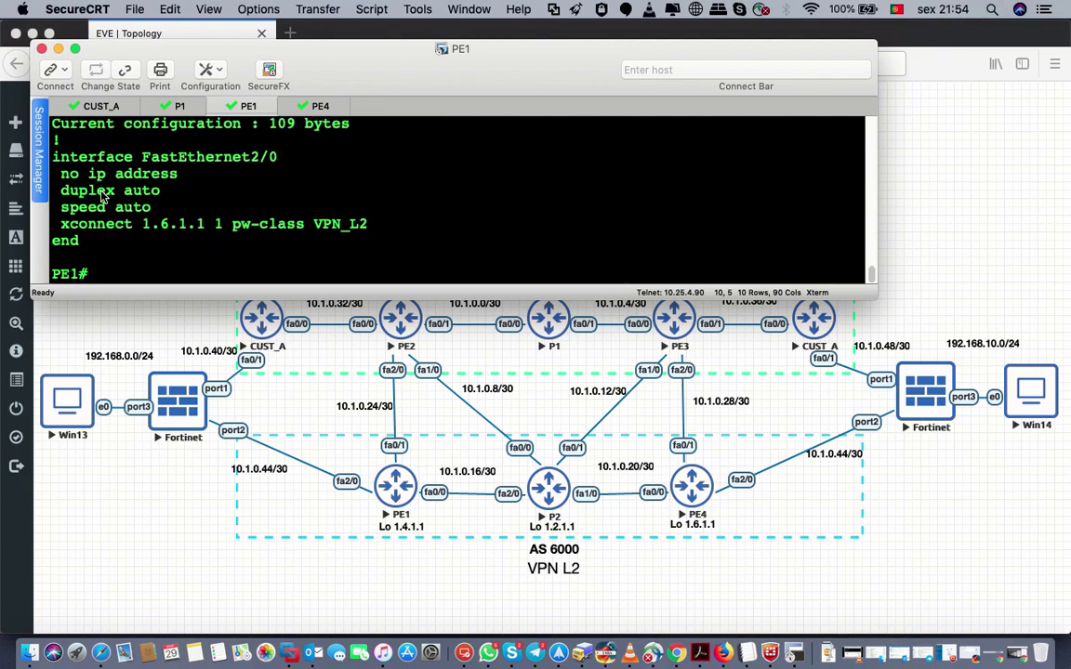
{"action": "scroll", "coordinate": [70, 177], "scroll_direction": "up", "scroll_amount": 3}
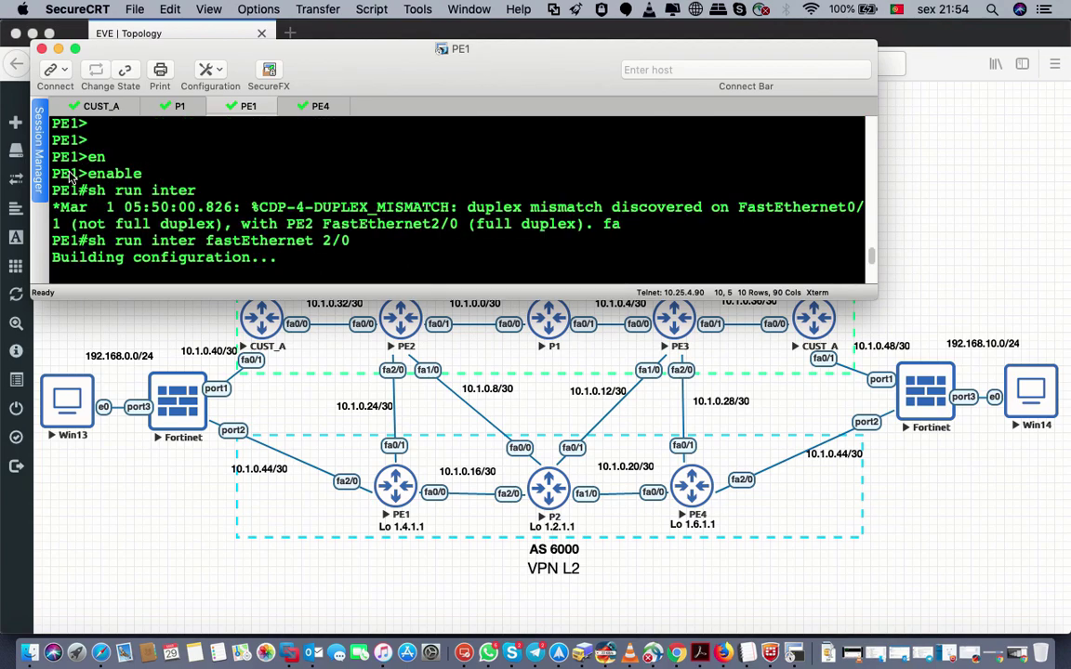
{"action": "scroll", "coordinate": [70, 178], "scroll_direction": "down", "scroll_amount": 2}
{"action": "scroll", "coordinate": [72, 177], "scroll_direction": "up", "scroll_amount": 4}
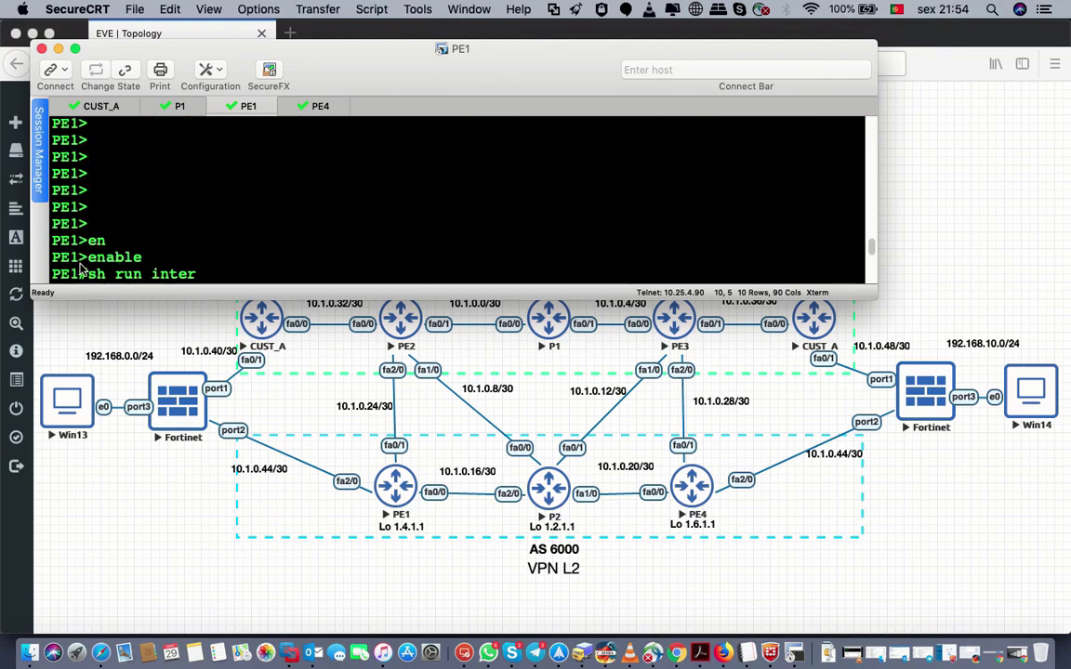
{"action": "scroll", "coordinate": [156, 252], "scroll_direction": "down", "scroll_amount": 4}
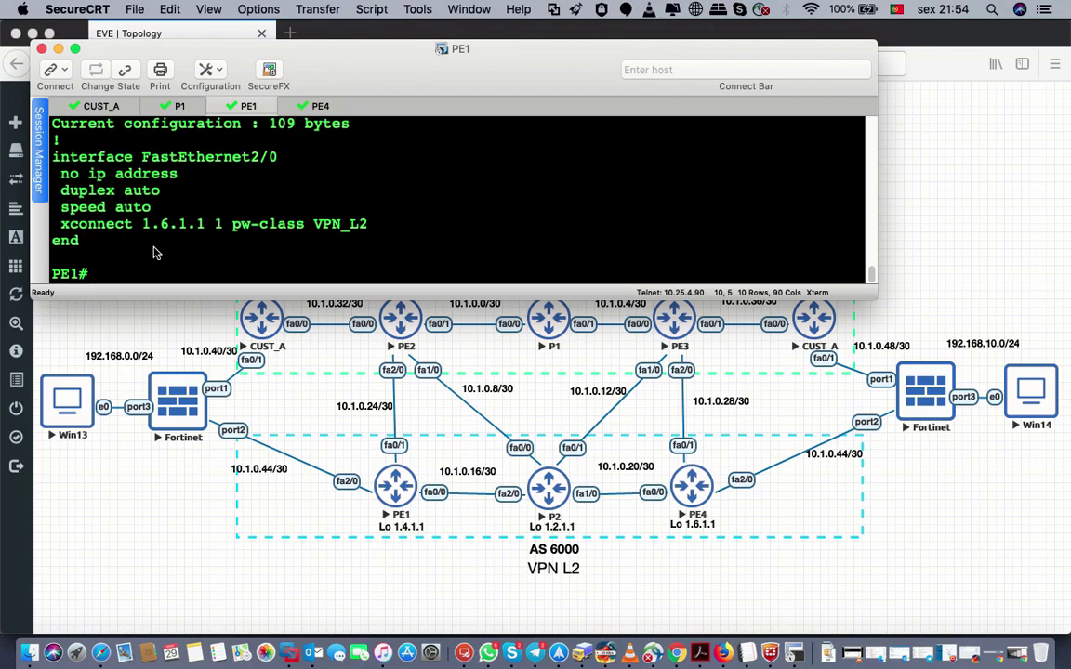
{"action": "key", "text": "Up"}
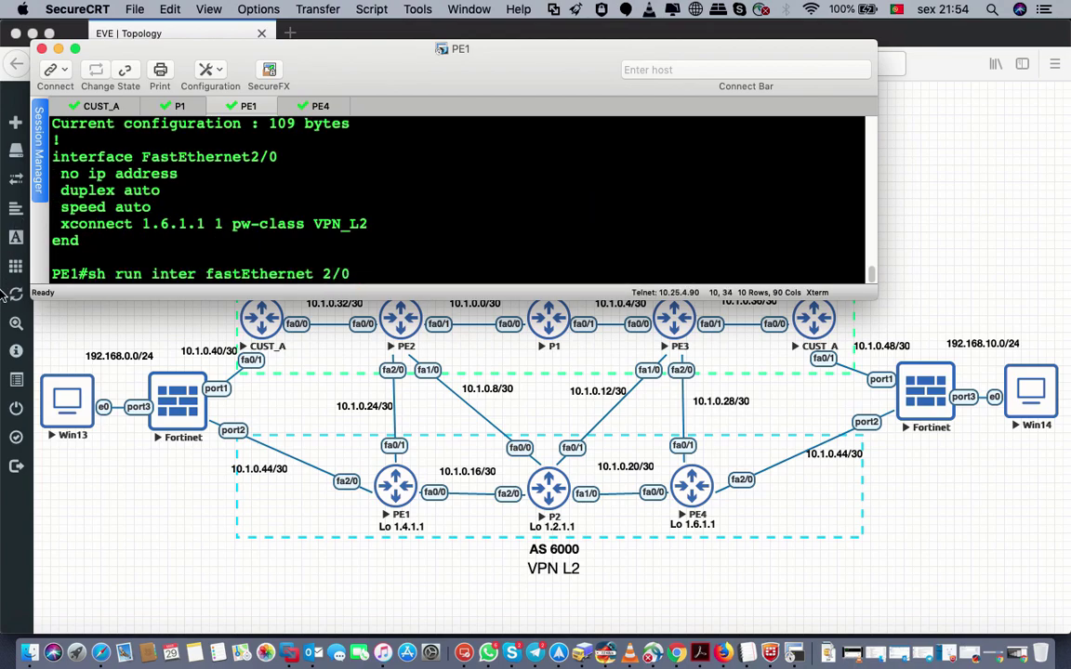
{"action": "left_click_drag", "start_coordinate": [54, 276], "coordinate": [390, 279]}
{"action": "key", "text": "super+c"}
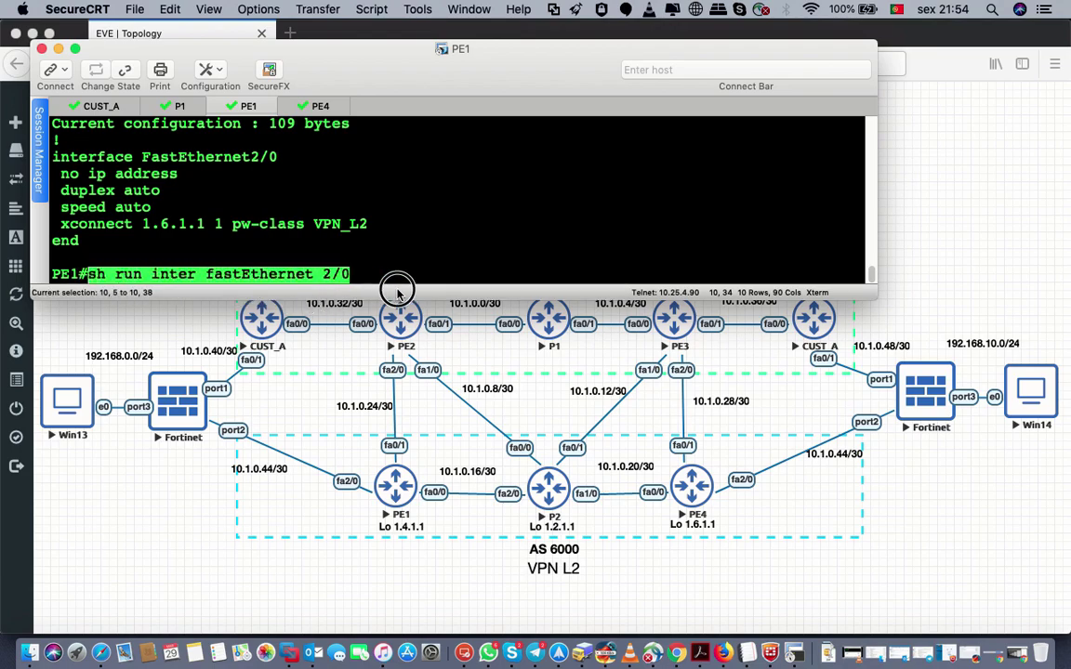
Switch to the PE4 router's session and enter privileged mode with the enable command
{"action": "key", "text": "ctrl+Tab"}
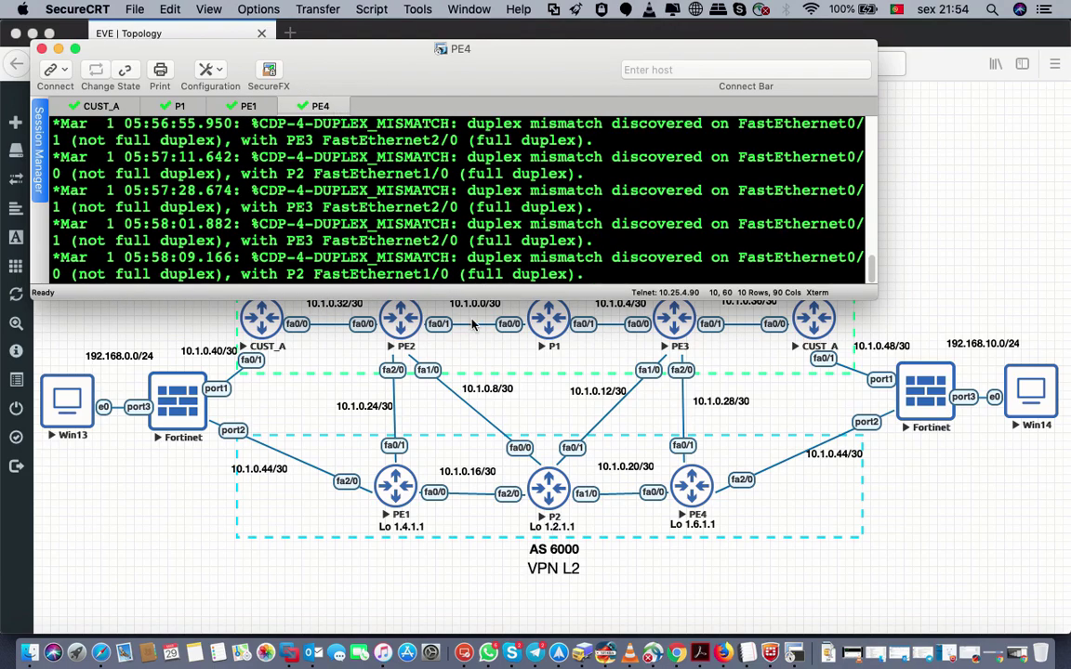
{"action": "key", "text": "Return"}
{"action": "key", "text": "Return"}
{"action": "key", "text": "Return"}
{"action": "key", "text": "Return"}
{"action": "key", "text": "Return"}
{"action": "type", "text": "en"}
{"action": "key", "text": "Tab"}
{"action": "key", "text": "Return"}
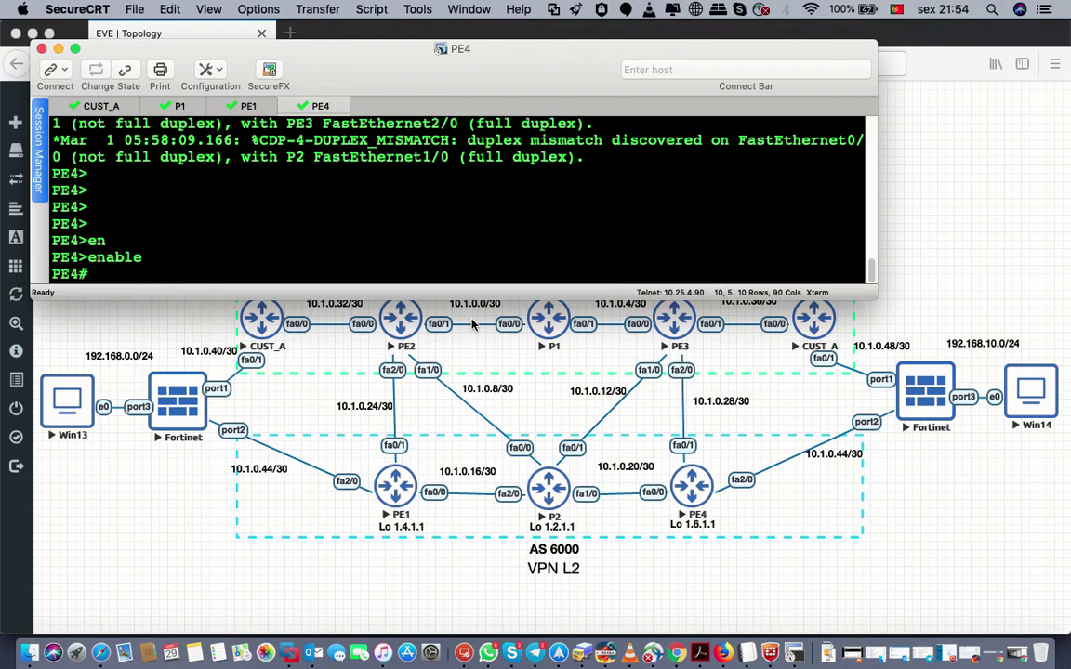
Run the copied sh run inter fastEthernet 2/0 command on PE4 and highlight the xconnect line in its output
{"action": "left_click", "coordinate": [376, 265]}
{"action": "key", "text": "super+v"}
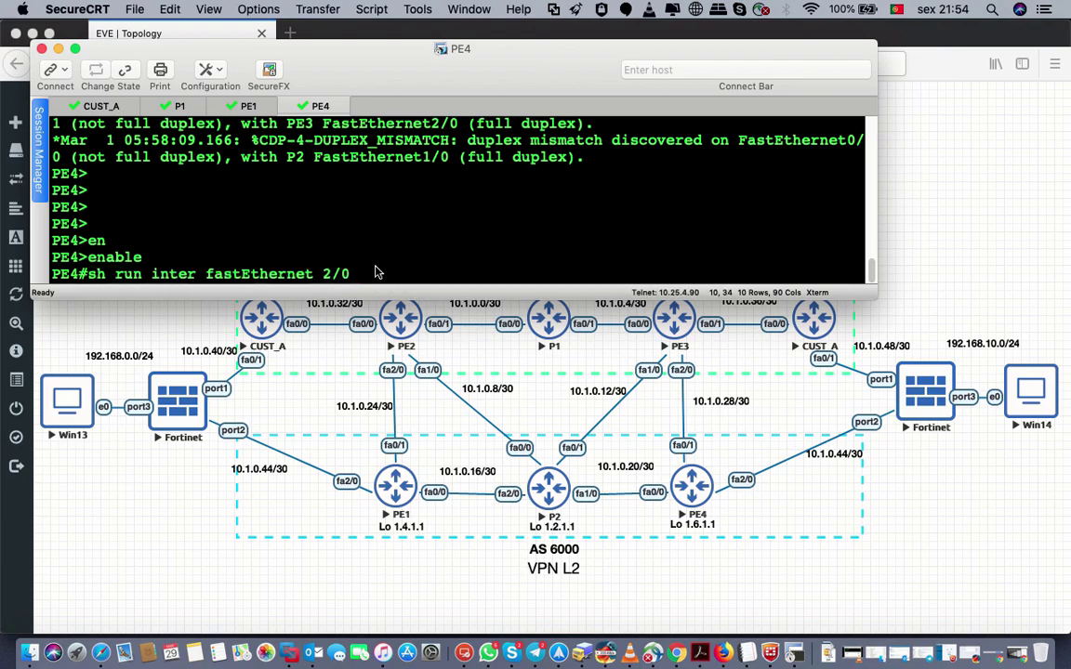
{"action": "key", "text": "Return"}
{"action": "left_click", "coordinate": [67, 223]}
{"action": "left_click_drag", "start_coordinate": [67, 223], "coordinate": [397, 221]}
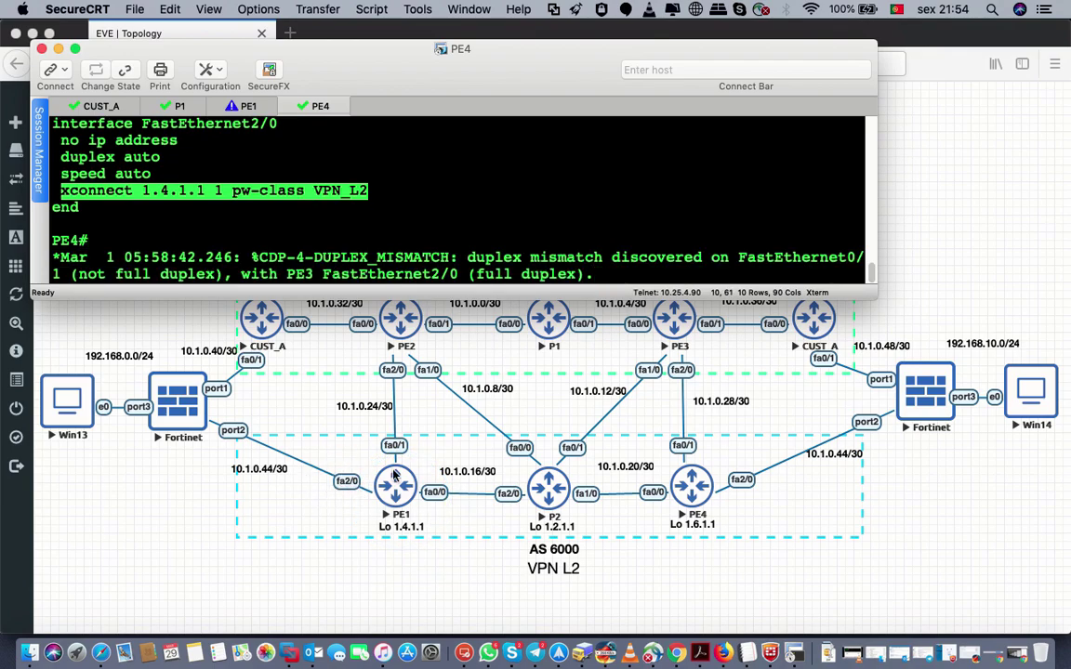
Open Win13's remote desktop from the EVE-NG topology and rerun tracert -d 192.168.10.10 in its command prompt
{"action": "left_click", "coordinate": [105, 477]}
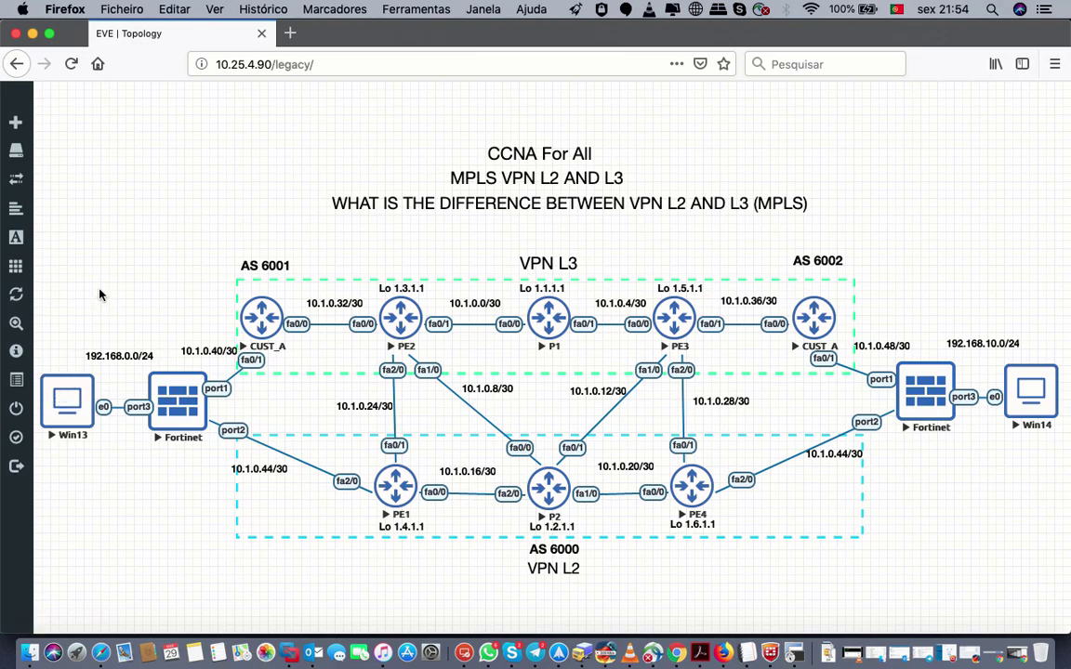
{"action": "left_click", "coordinate": [66, 409]}
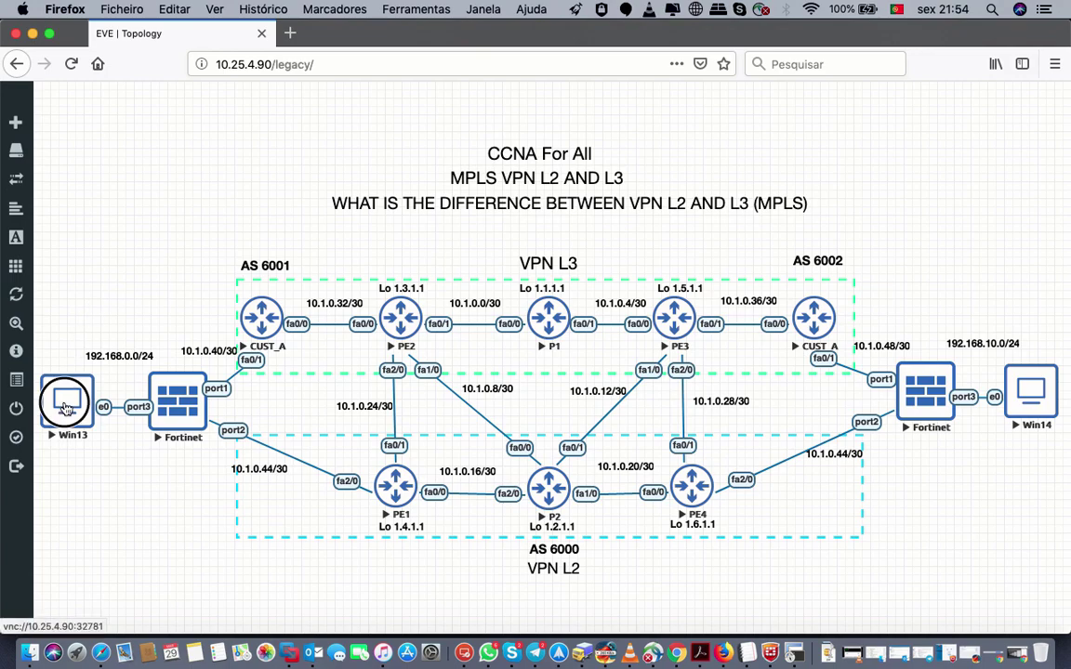
{"action": "left_click", "coordinate": [295, 327]}
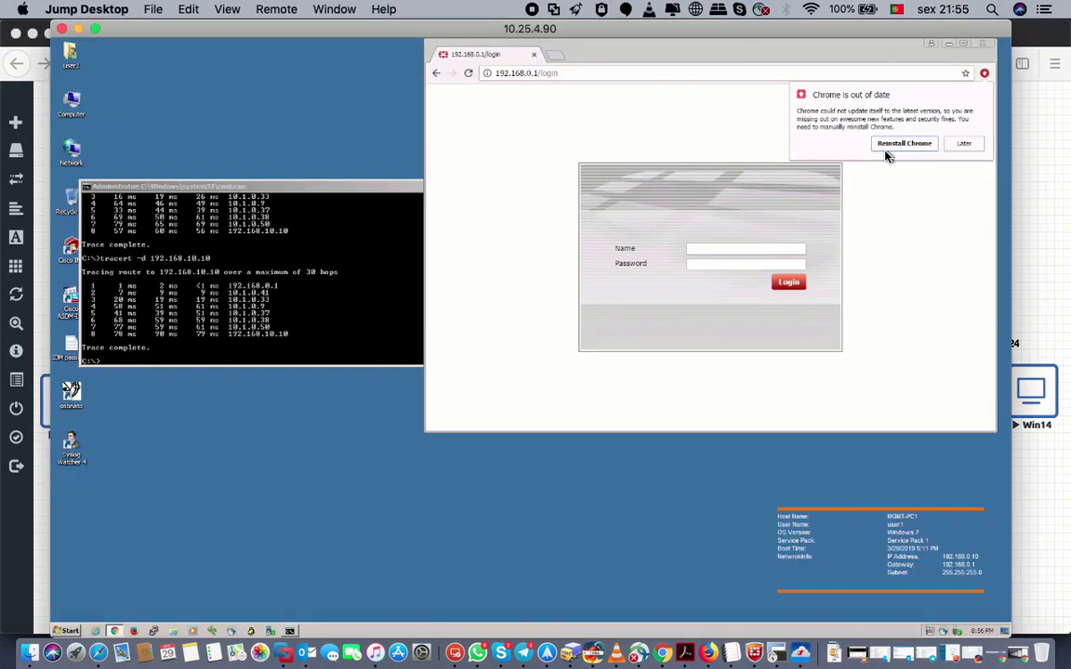
{"action": "left_click", "coordinate": [251, 305]}
{"action": "key", "text": "Up"}
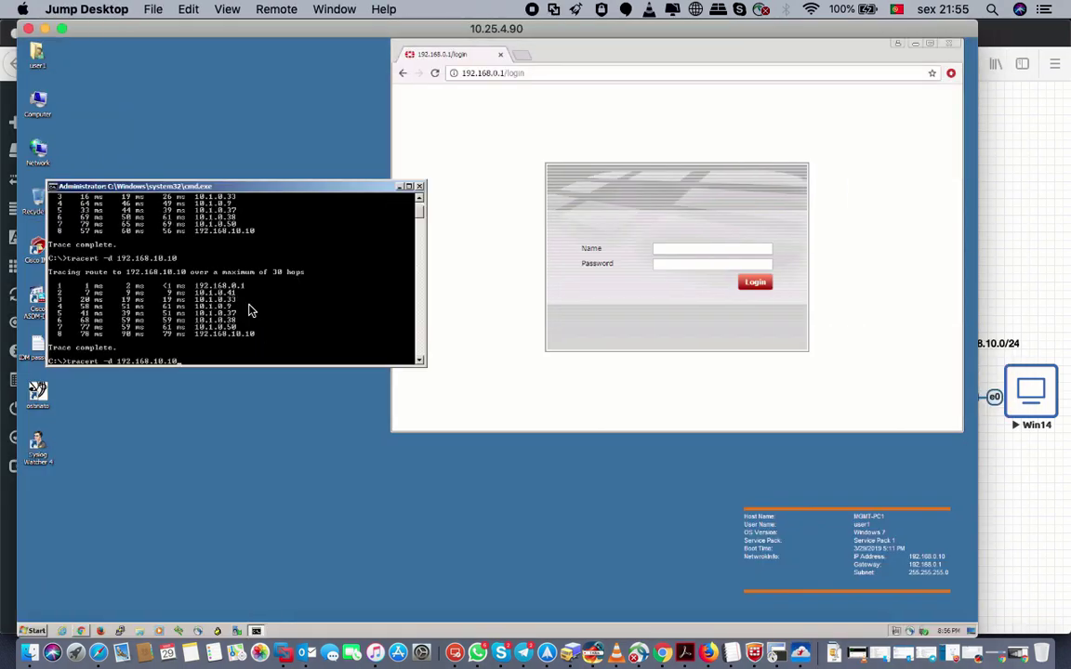
{"action": "key", "text": "Return"}
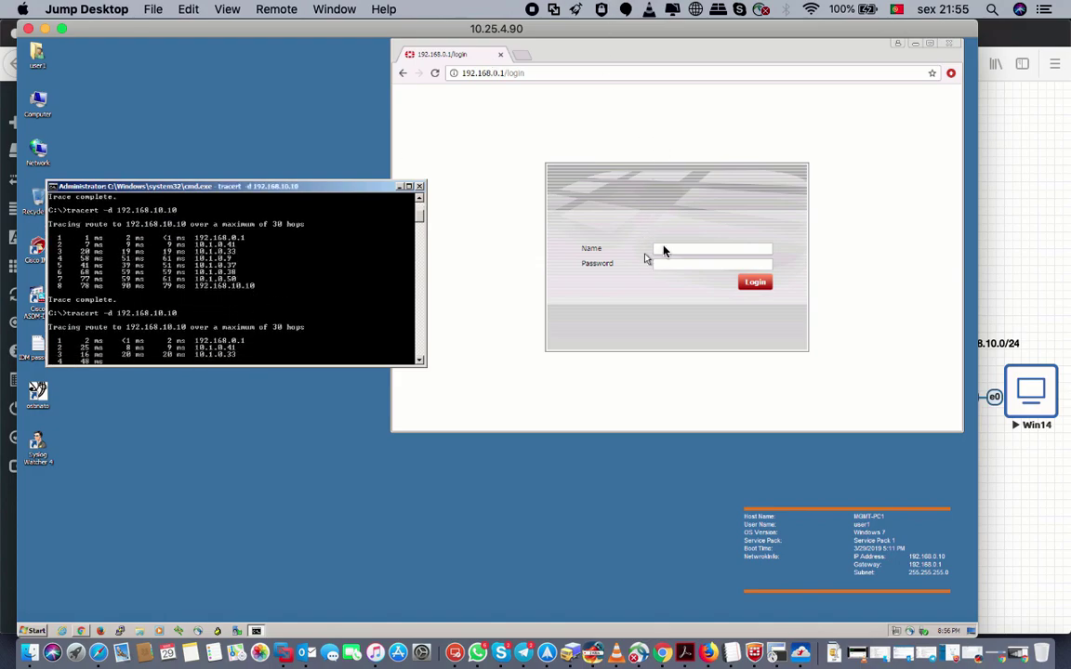
Move Win13's browser window over, log in to the FortiGate at 192.168.0.1 as admin and postpone the evaluation license reminder
{"action": "left_click_drag", "start_coordinate": [584, 44], "coordinate": [428, 56]}
{"action": "left_click", "coordinate": [512, 261]}
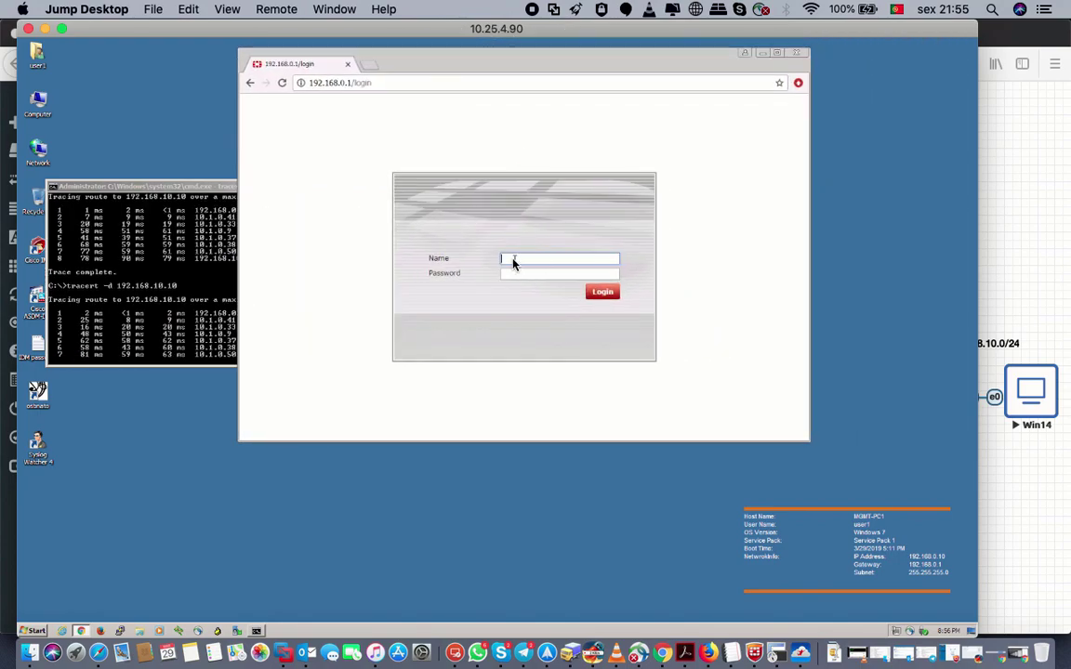
{"action": "type", "text": "adm"}
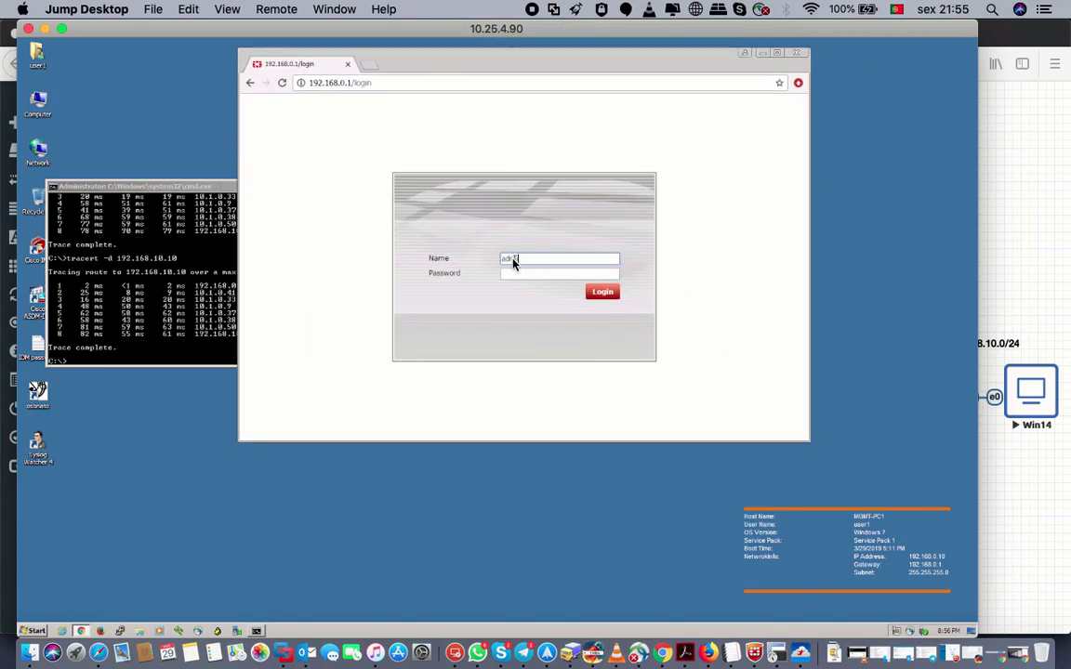
{"action": "type", "text": "in"}
{"action": "key", "text": "Return"}
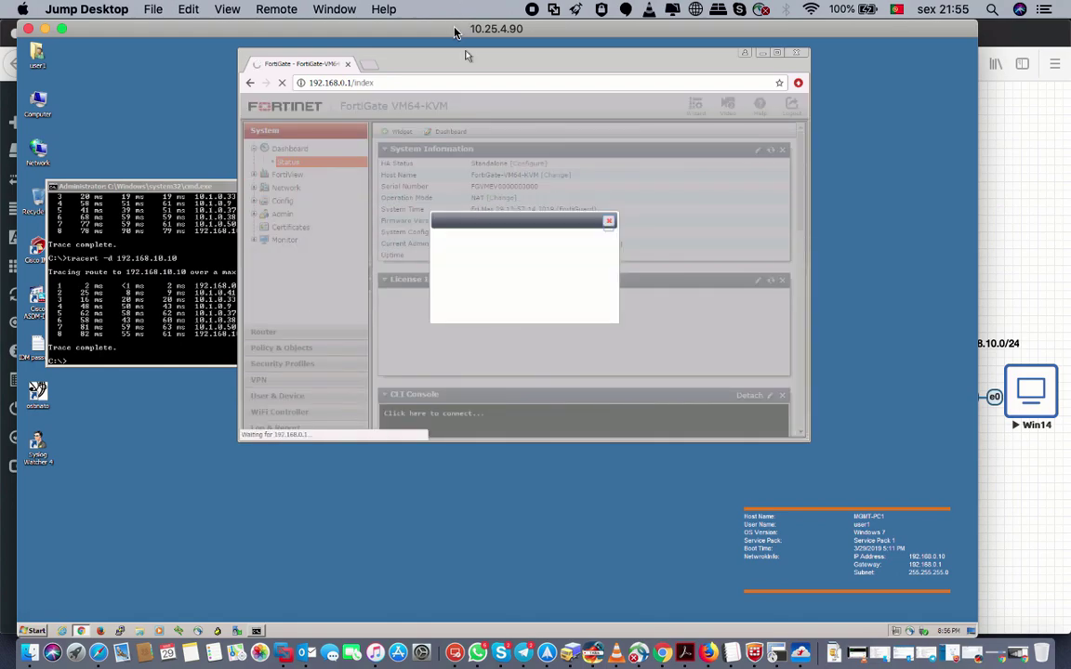
{"action": "left_click", "coordinate": [576, 318]}
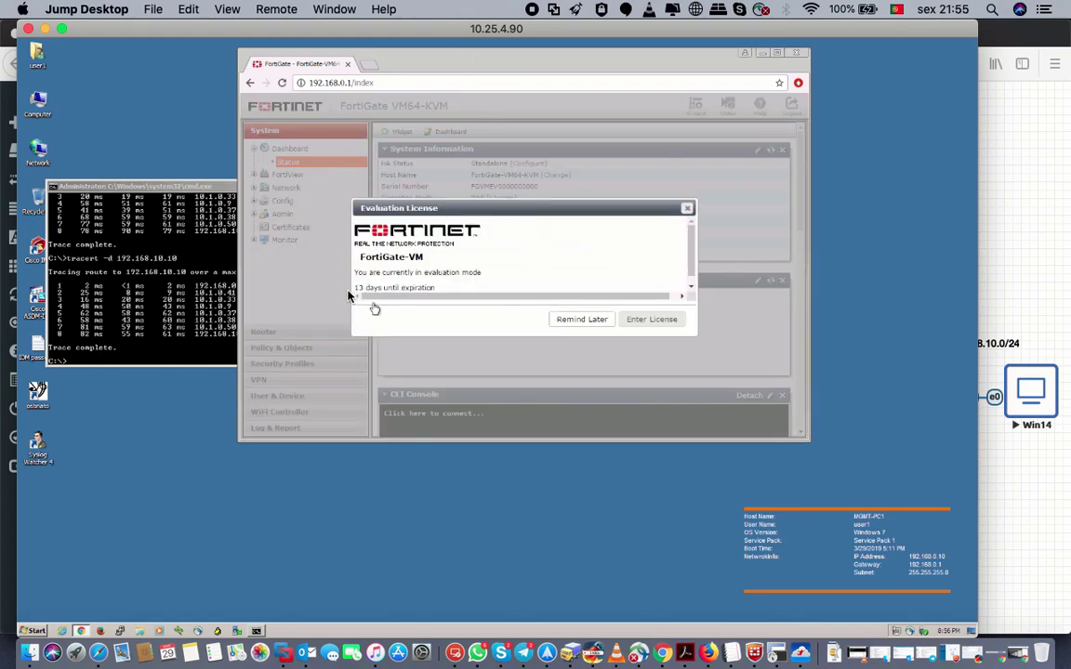
Return to the EVE-NG topology and open Win14's remote desktop
{"action": "left_click", "coordinate": [1029, 282]}
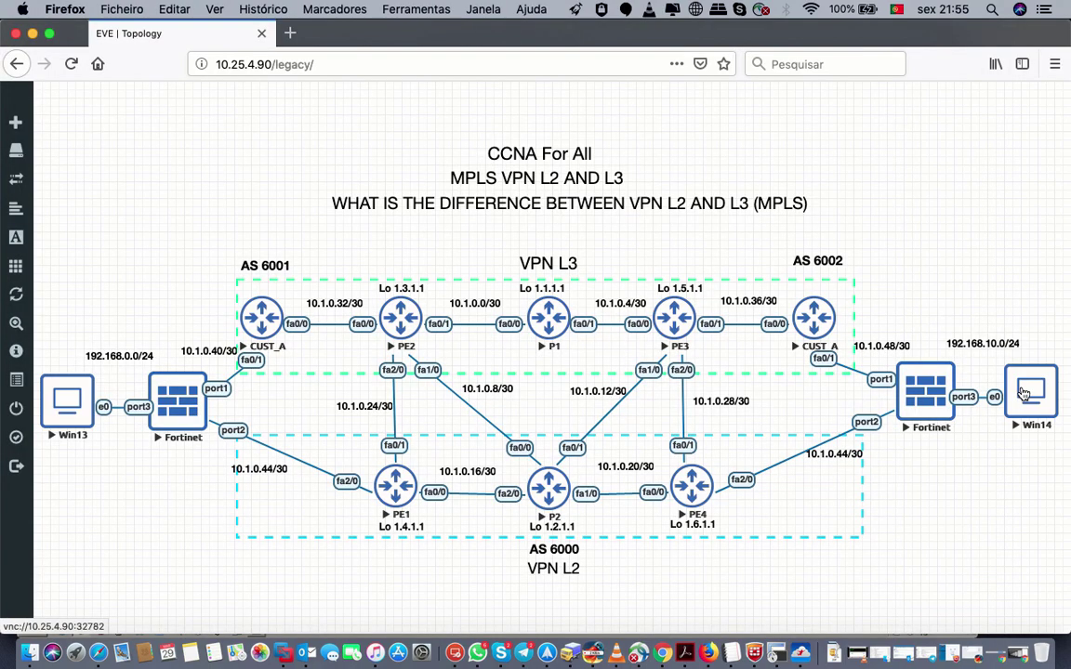
{"action": "left_click", "coordinate": [1023, 394]}
{"action": "left_click", "coordinate": [289, 328]}
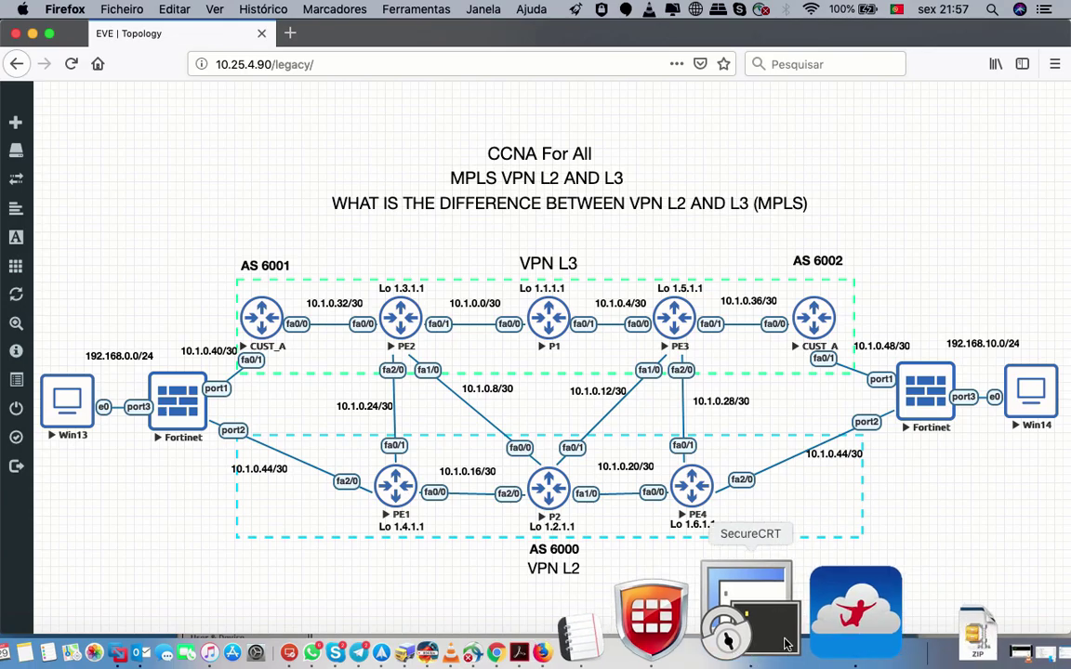
Switch to Jump Desktop, log in as admin on the 192.168.0.1 FortiGate page and move that remote window up
{"action": "left_click", "coordinate": [856, 613]}
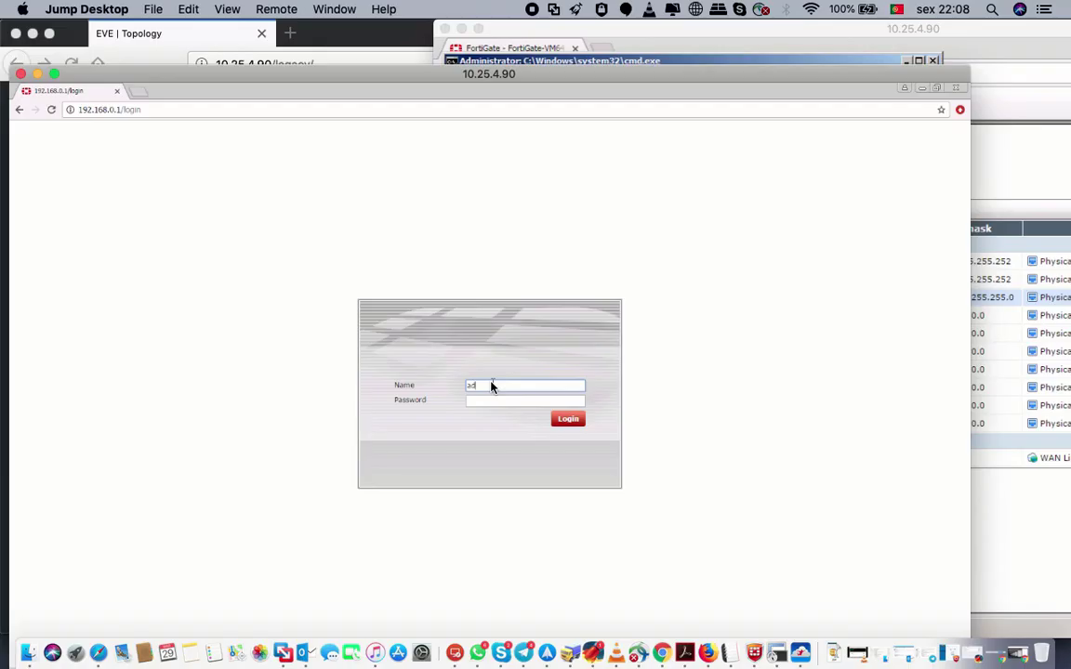
{"action": "type", "text": "n"}
{"action": "key", "text": "Return"}
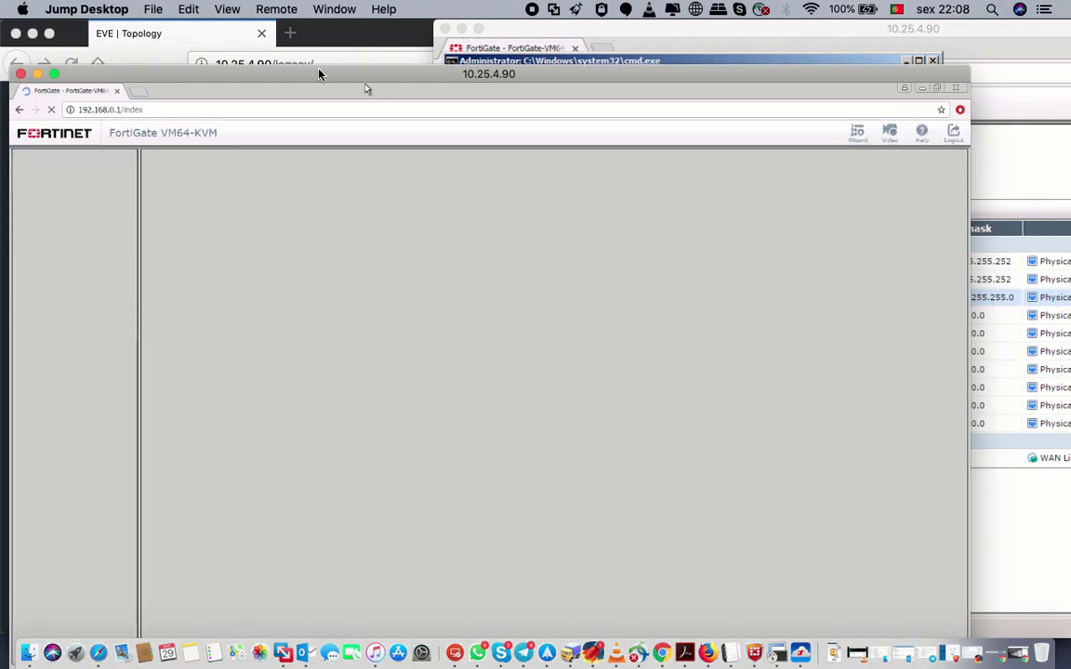
{"action": "left_click_drag", "start_coordinate": [311, 70], "coordinate": [317, 30]}
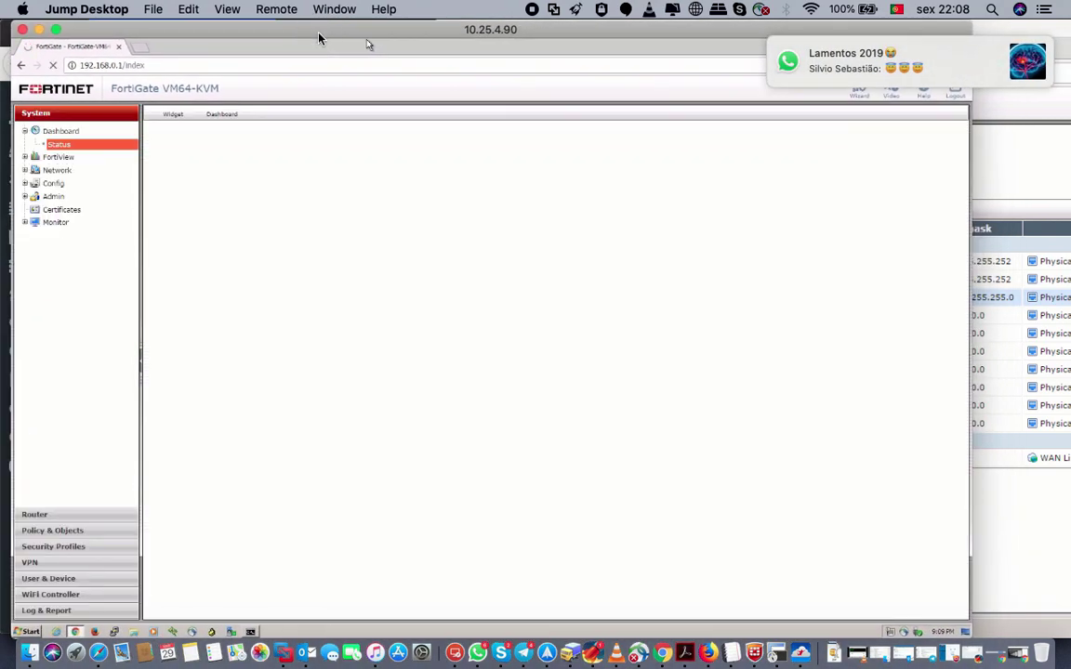
Show the network interfaces list of the FortiGate at 192.168.0.1
{"action": "left_click", "coordinate": [52, 171]}
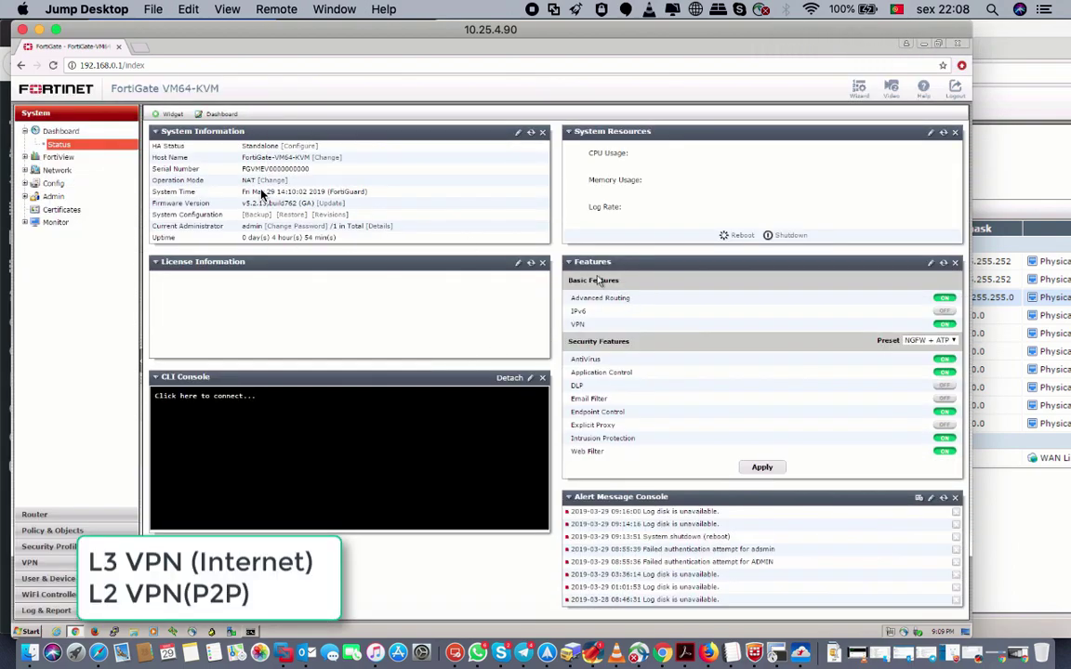
{"action": "left_click", "coordinate": [24, 170]}
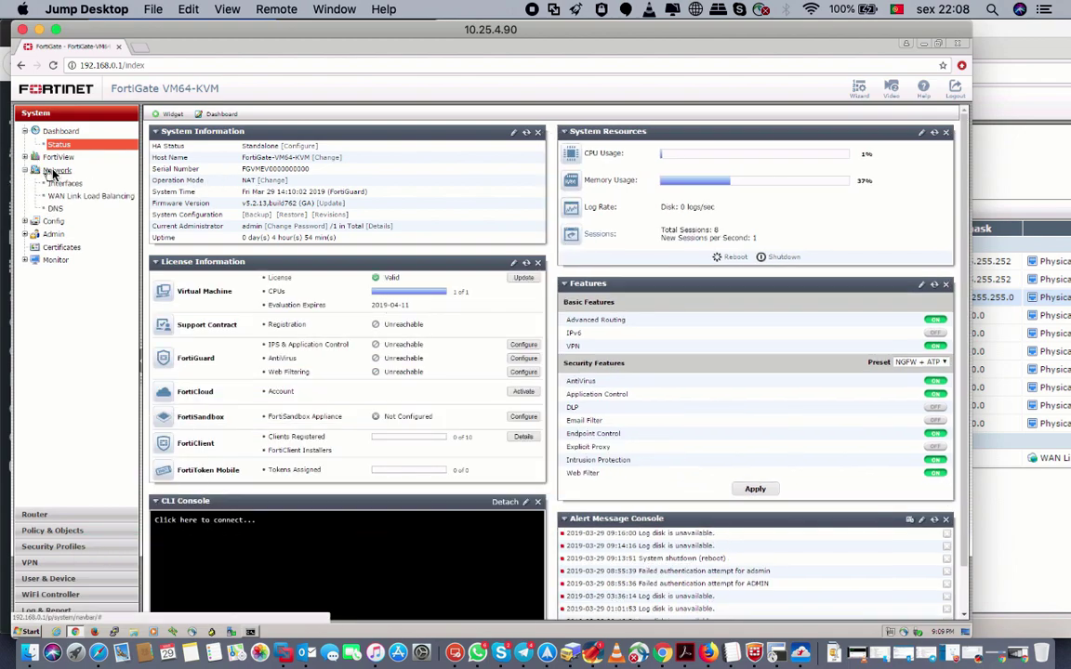
{"action": "left_click", "coordinate": [64, 183]}
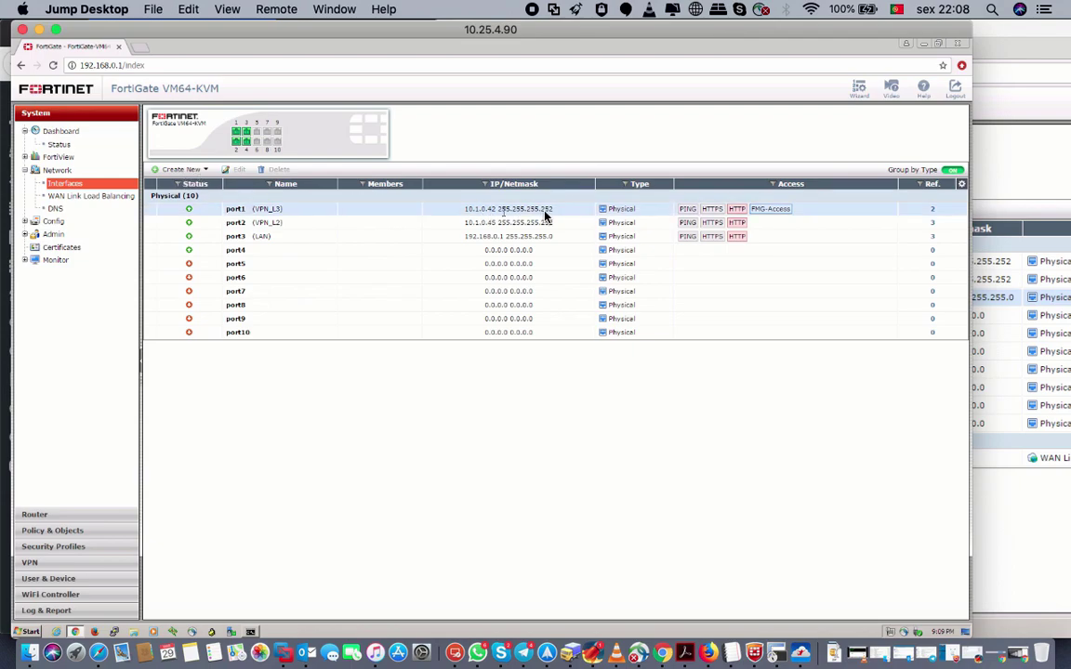
Switch to Win14's remote desktop and start a continuous ping to 10.1.0.42 in its command prompt
{"action": "left_click", "coordinate": [1007, 548]}
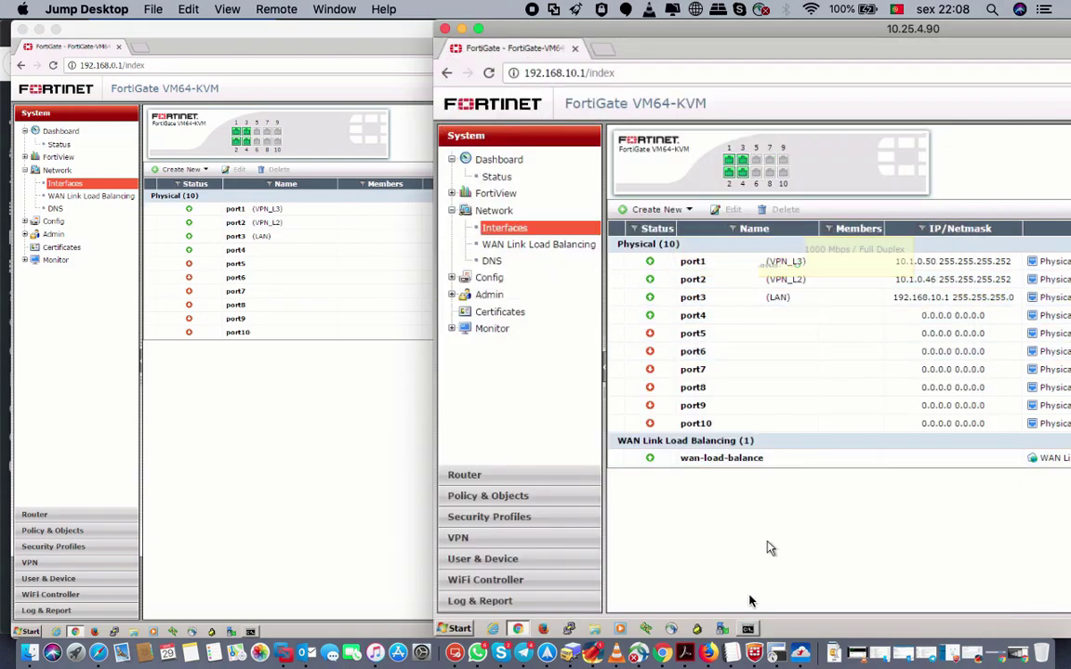
{"action": "left_click", "coordinate": [745, 628]}
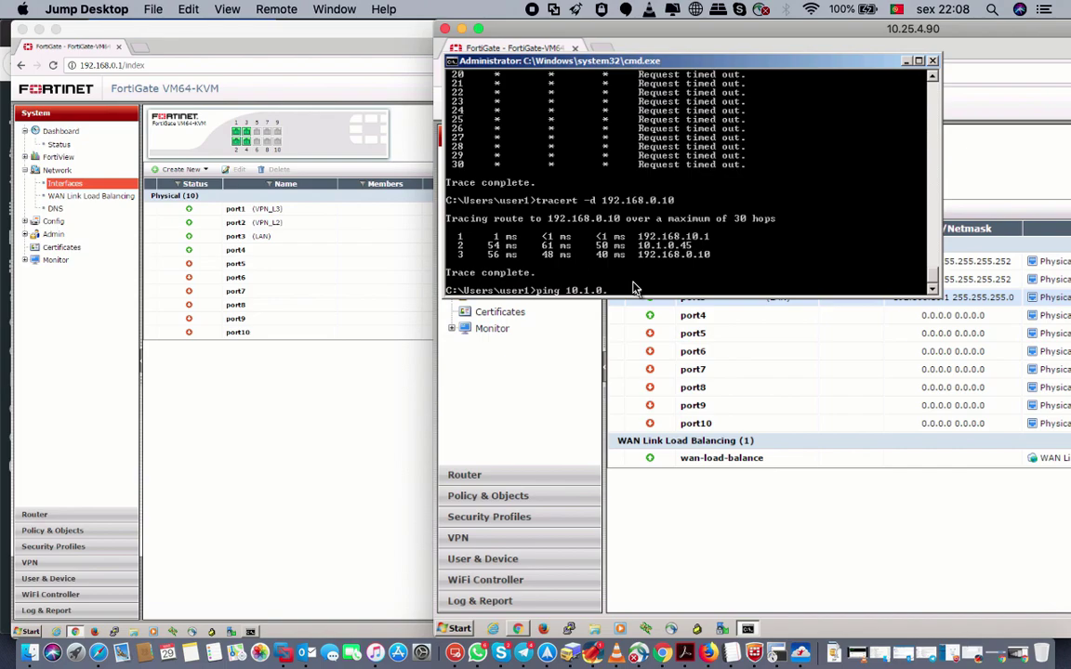
{"action": "mouse_move", "coordinate": [620, 28]}
{"action": "left_mouse_down"}
{"action": "mouse_move", "coordinate": [1021, 88]}
{"action": "mouse_move", "coordinate": [686, 25]}
{"action": "mouse_move", "coordinate": [621, 45]}
{"action": "left_mouse_up"}
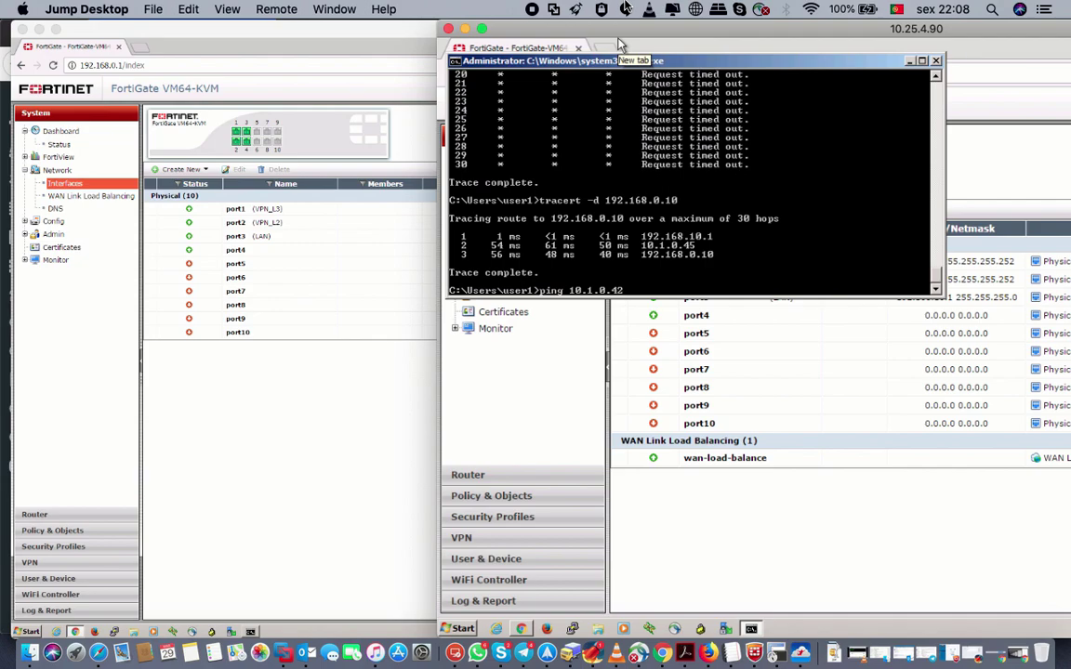
{"action": "type", "text": "-t"}
{"action": "key", "text": "Return"}
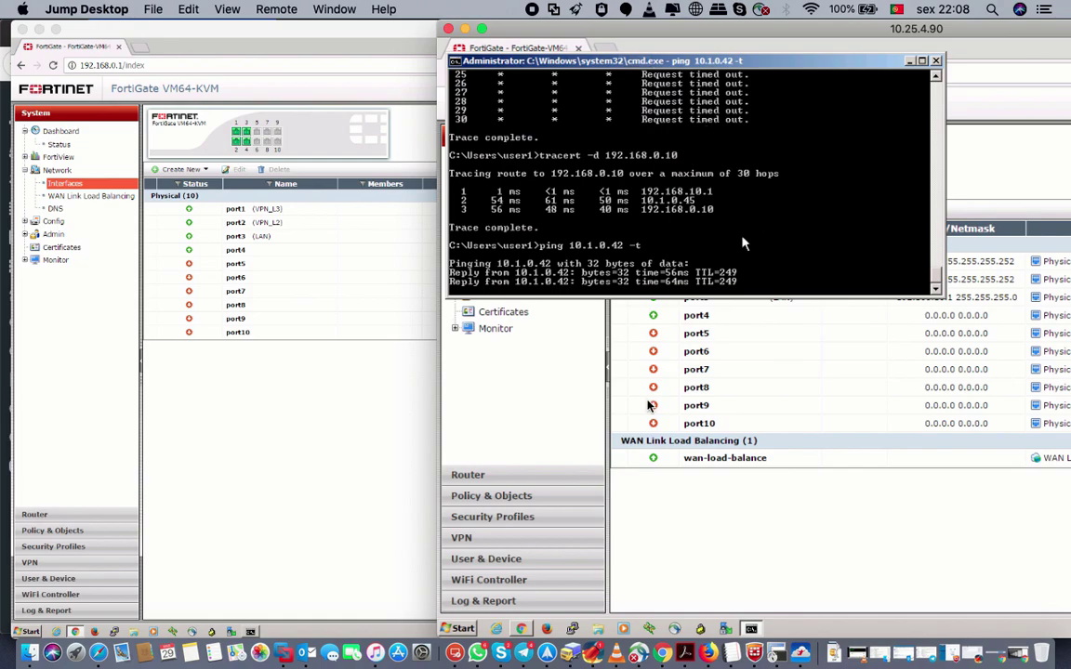
Open a second command prompt on Win14 and place it below the window running the ping
{"action": "left_click", "coordinate": [463, 629]}
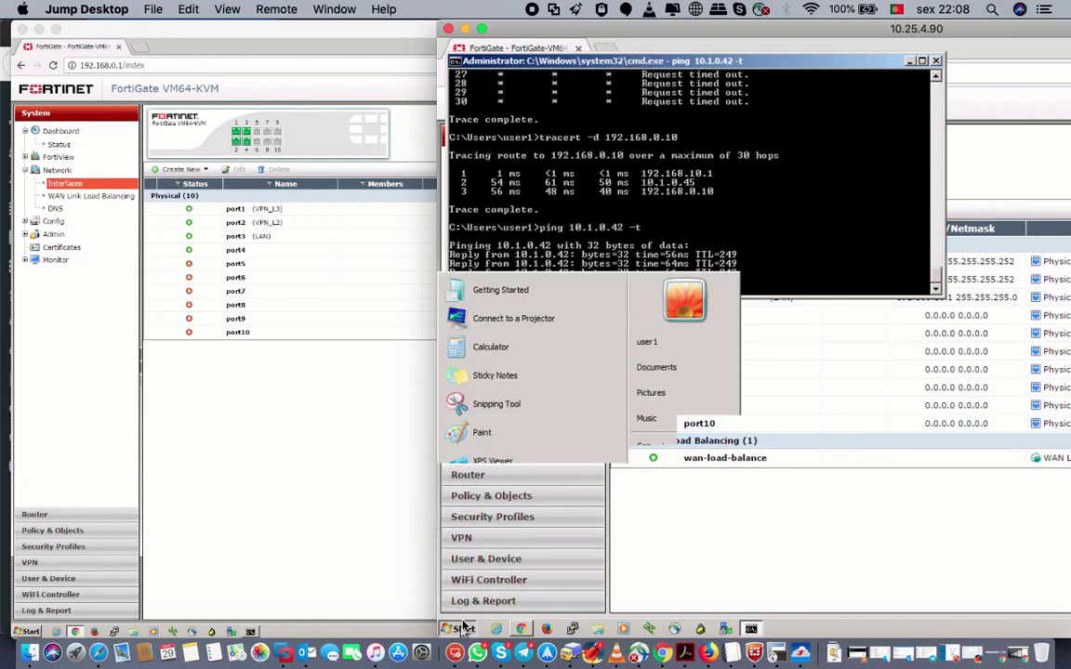
{"action": "left_click", "coordinate": [499, 601]}
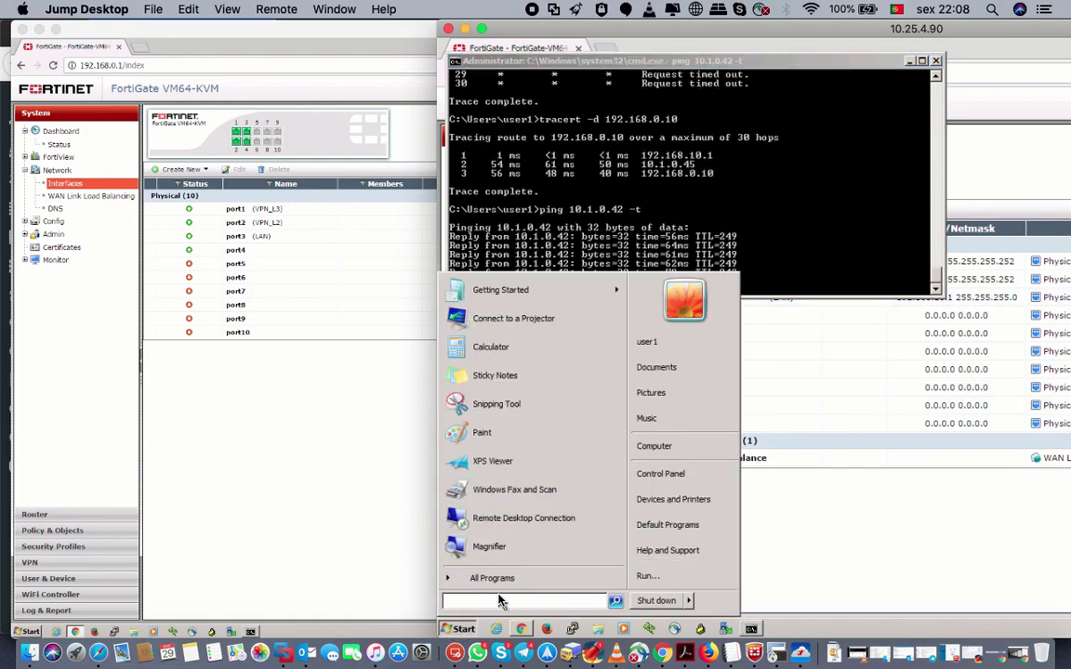
{"action": "type", "text": "cmd"}
{"action": "key", "text": "Return"}
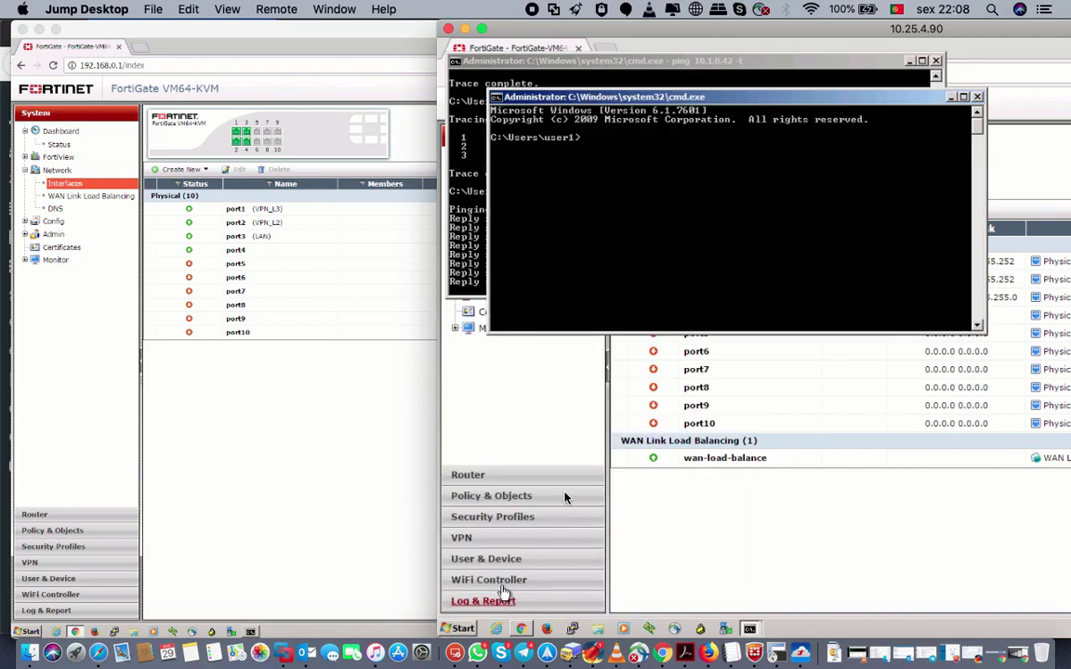
{"action": "left_click_drag", "start_coordinate": [598, 103], "coordinate": [591, 332]}
Start a continuous ping to 192.168.0.10 in Win14's second command prompt
{"action": "type", "text": "ping"}
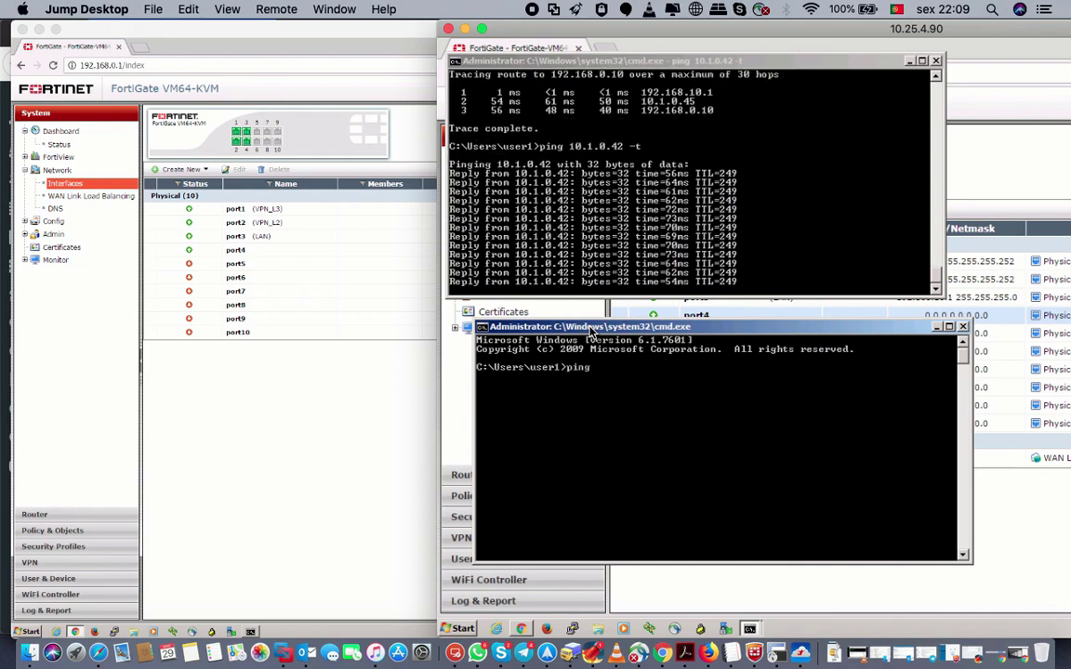
{"action": "type", "text": " 192.168."}
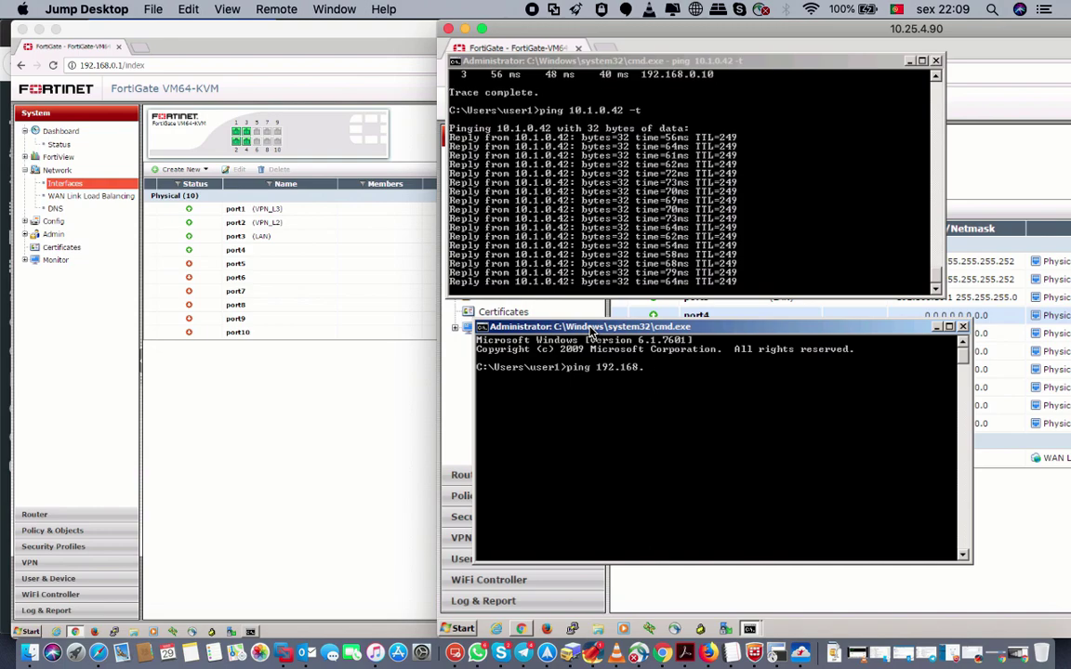
{"action": "type", "text": "0.1"}
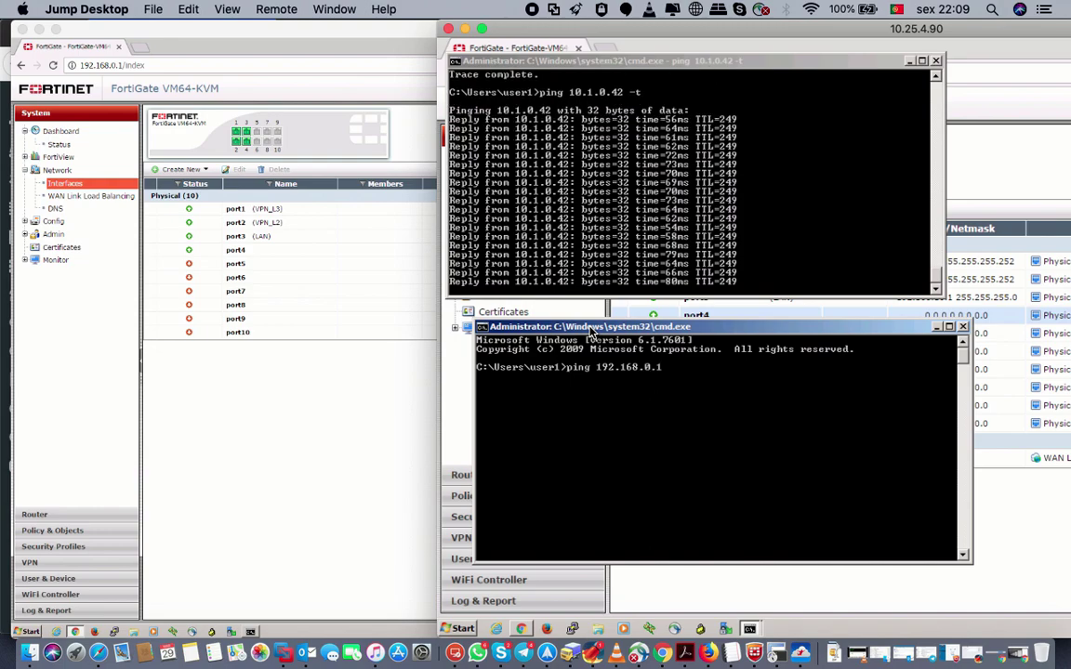
{"action": "type", "text": "0 -t"}
{"action": "key", "text": "Return"}
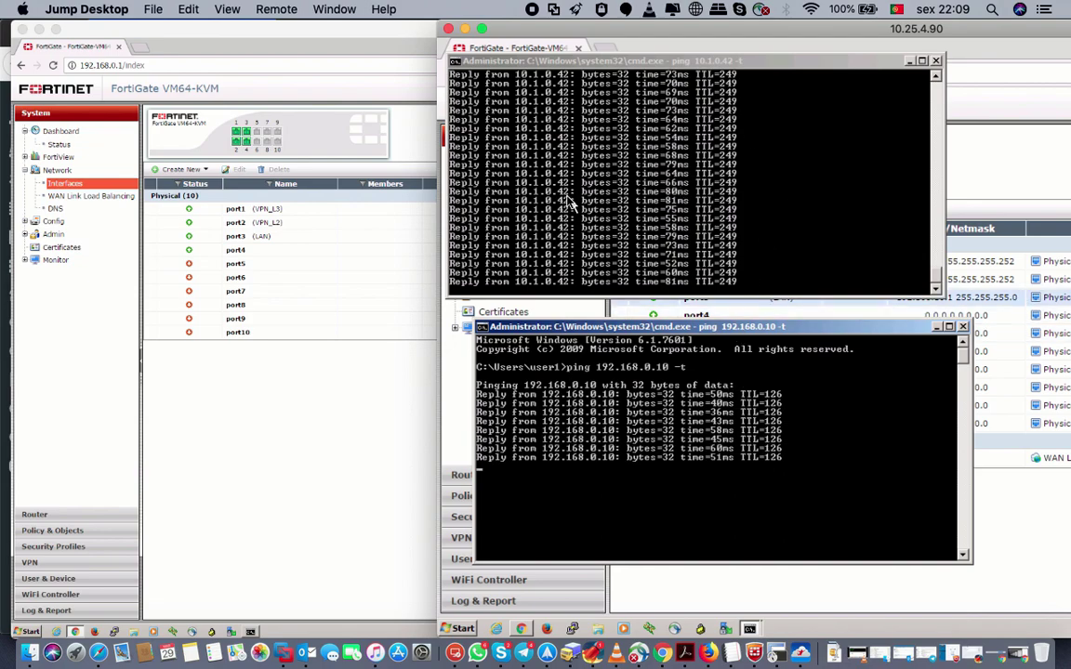
On the remote desktop with FortiGate 192.168.0.1, start a continuous ping to 192.168.10.10 in a new command prompt and place it below the interfaces list
{"action": "left_click", "coordinate": [279, 475]}
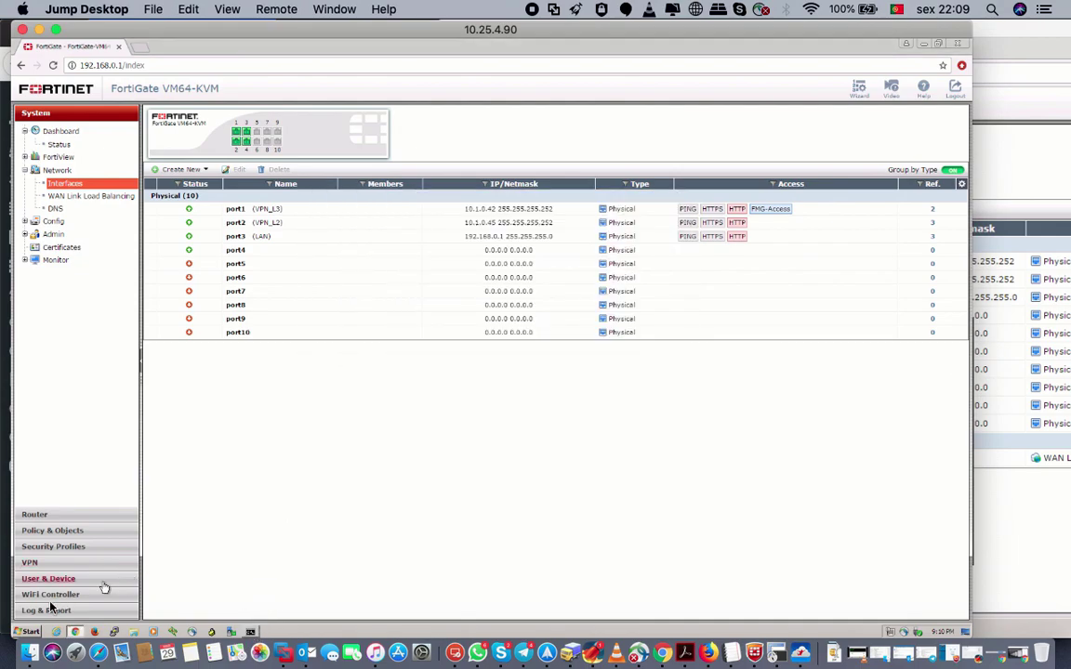
{"action": "left_click", "coordinate": [23, 632]}
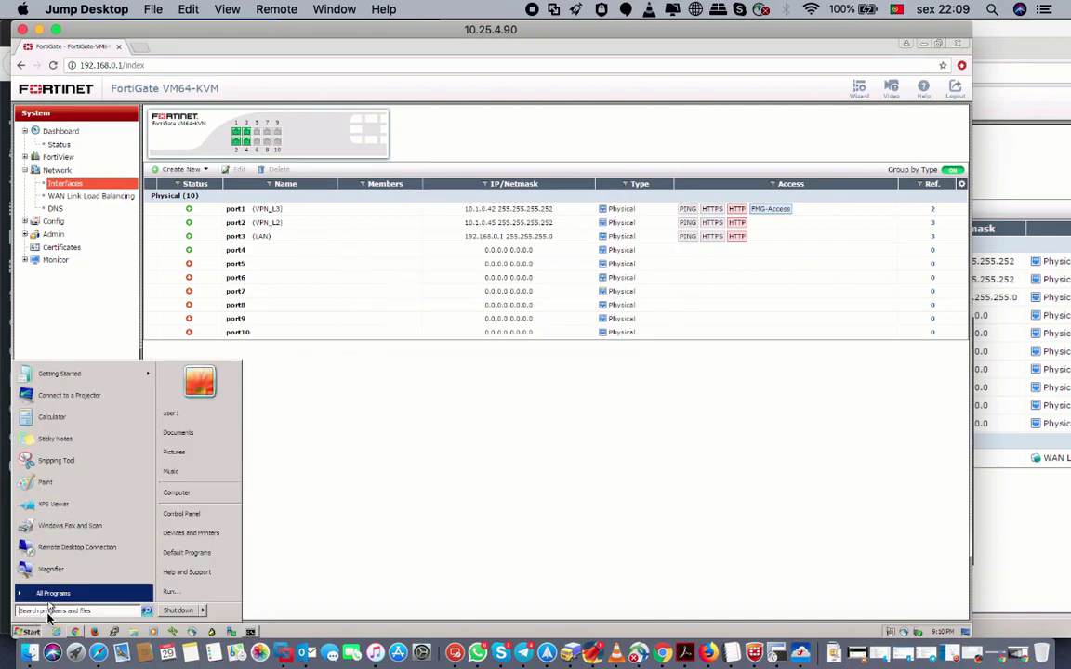
{"action": "type", "text": "cmd"}
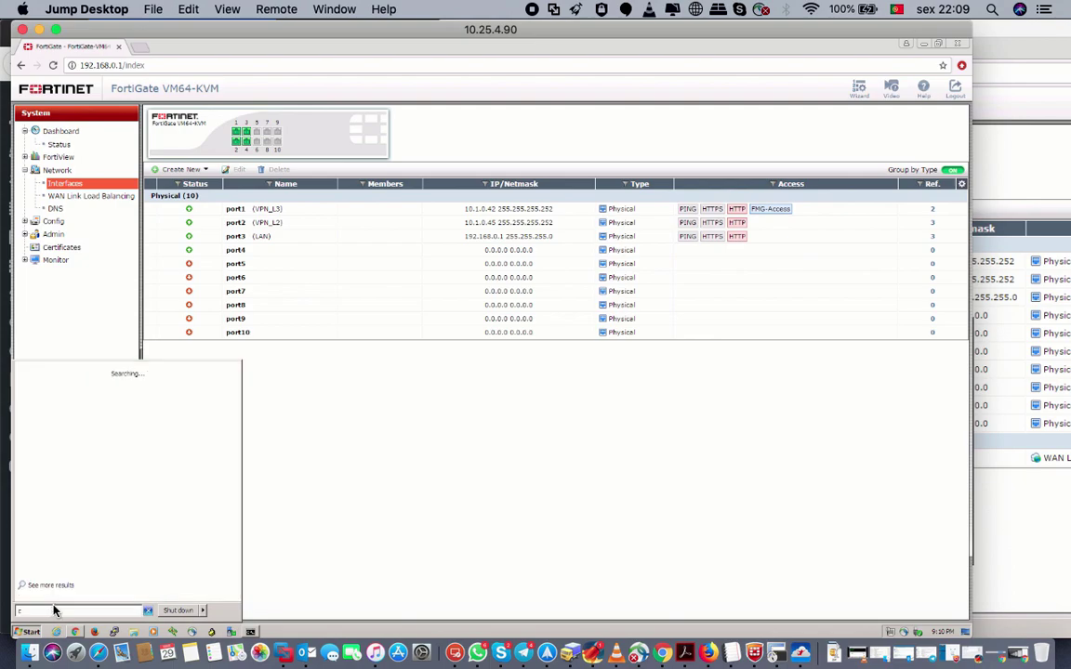
{"action": "key", "text": "Return"}
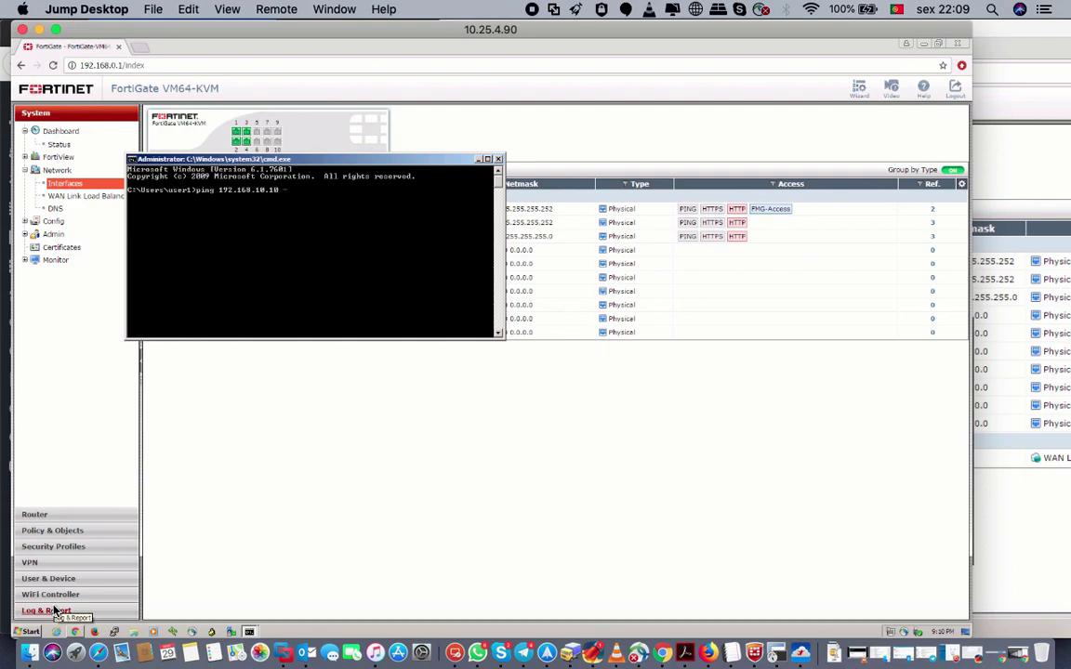
{"action": "key", "text": "Return"}
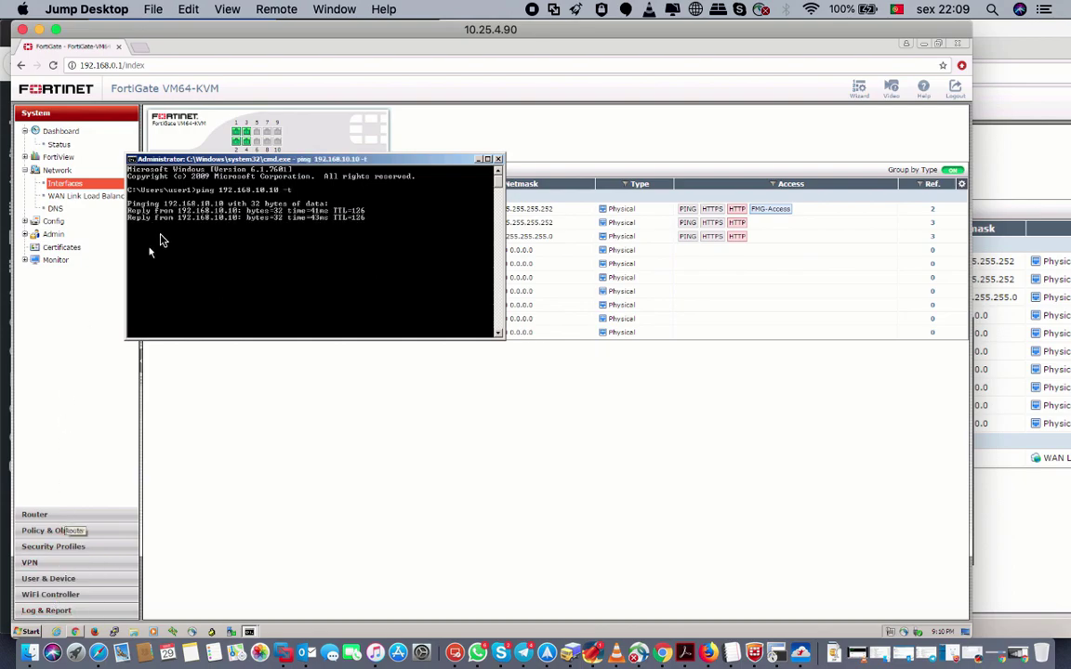
{"action": "left_click_drag", "start_coordinate": [384, 161], "coordinate": [423, 413]}
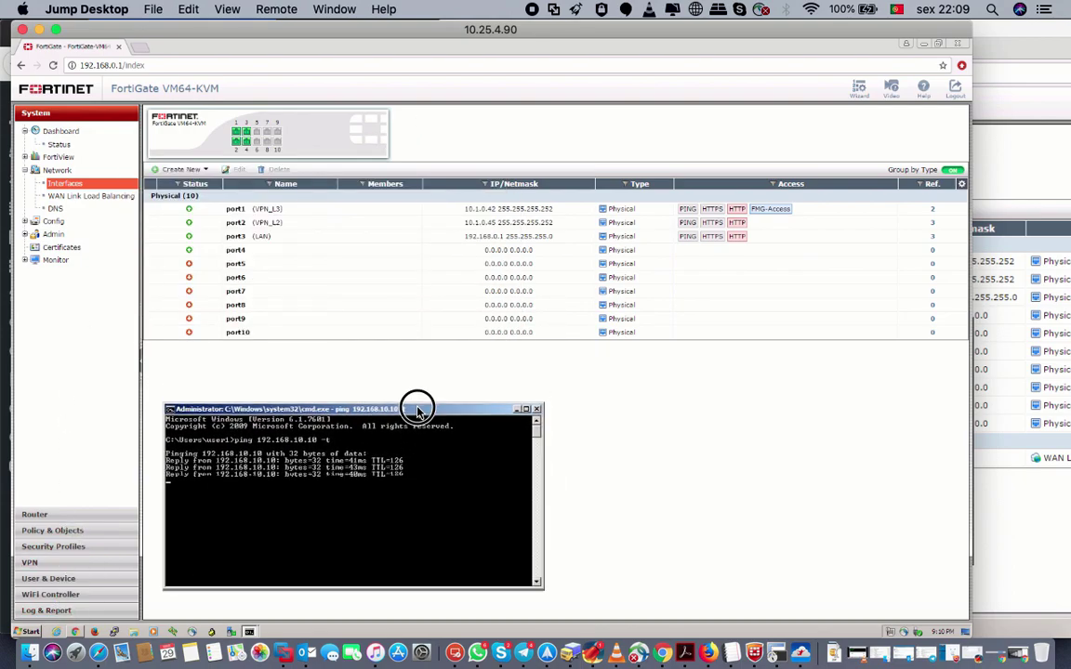
Show all FortiView sessions of the FortiGate at 192.168.0.1
{"action": "left_click", "coordinate": [972, 512]}
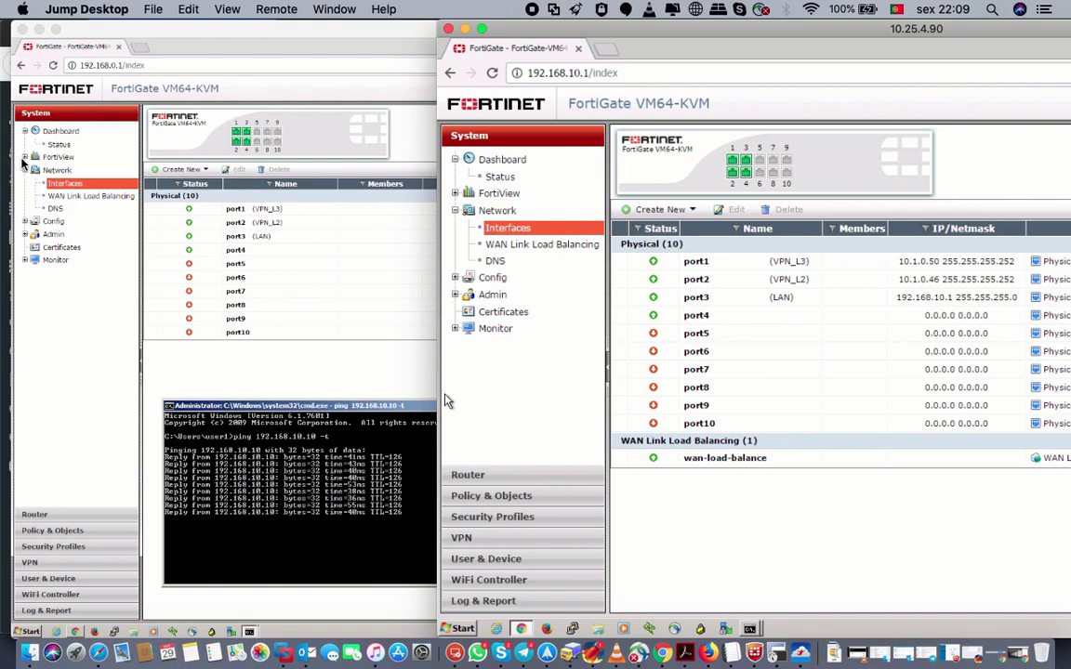
{"action": "left_click", "coordinate": [58, 157]}
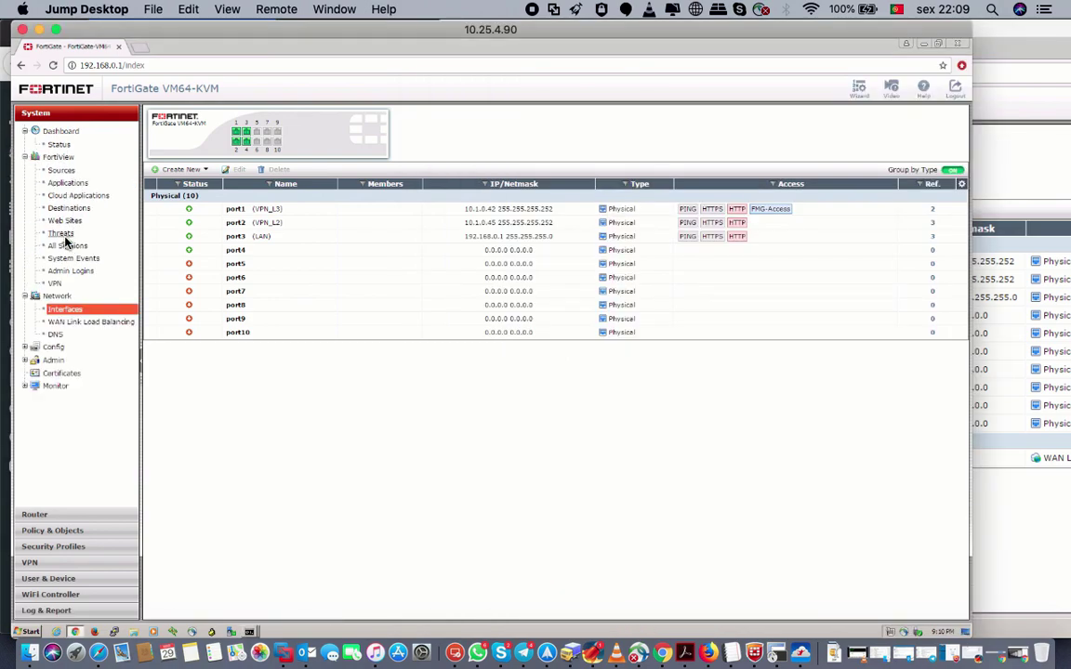
{"action": "left_click", "coordinate": [62, 259]}
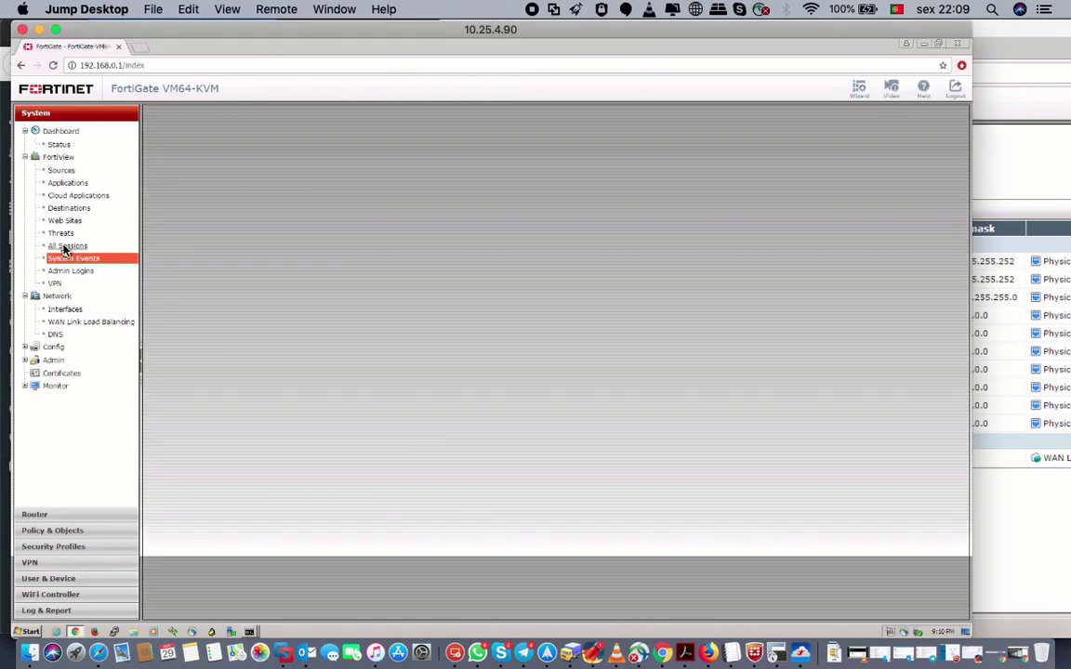
{"action": "left_click", "coordinate": [64, 247]}
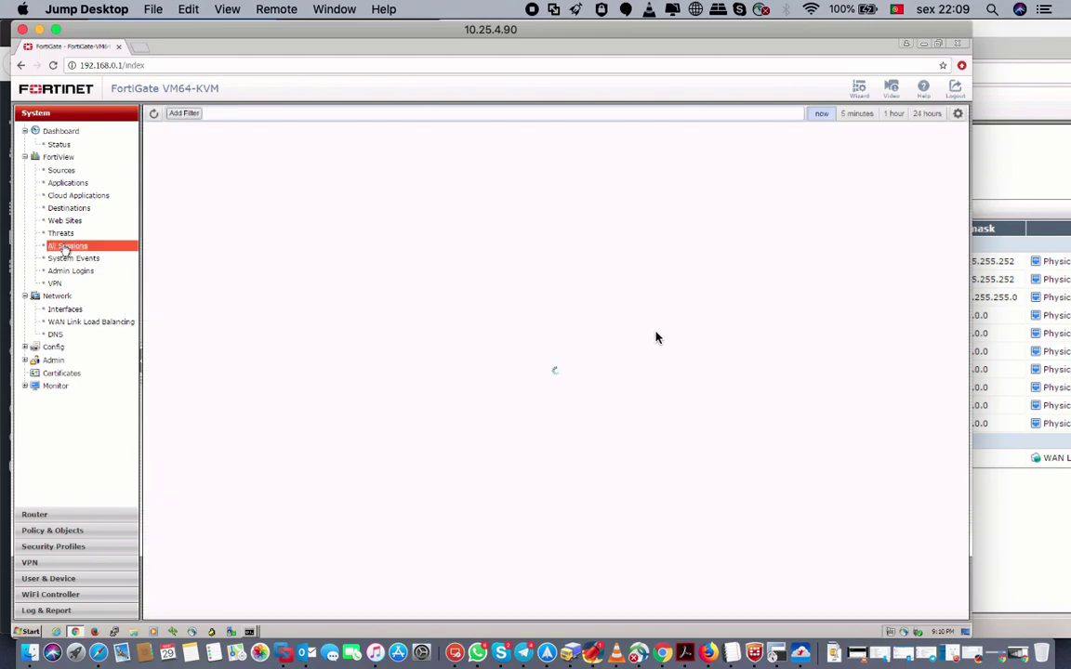
Show all FortiView sessions of the FortiGate at 192.168.10.1 and reposition its remote desktop window to view the session columns
{"action": "left_click", "coordinate": [1032, 554]}
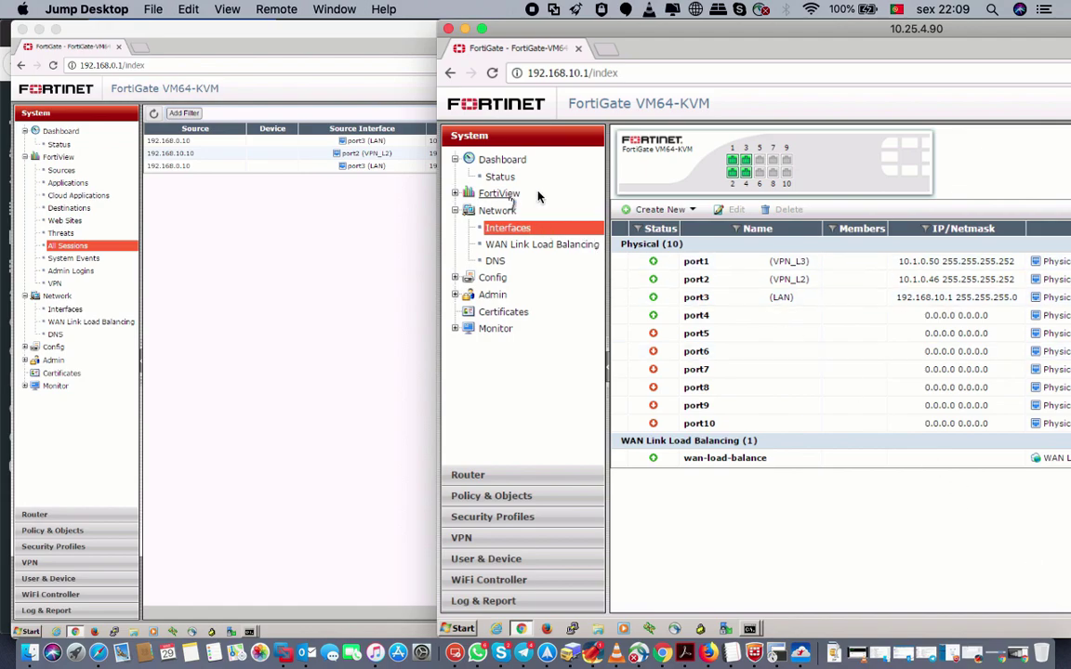
{"action": "left_click", "coordinate": [455, 193]}
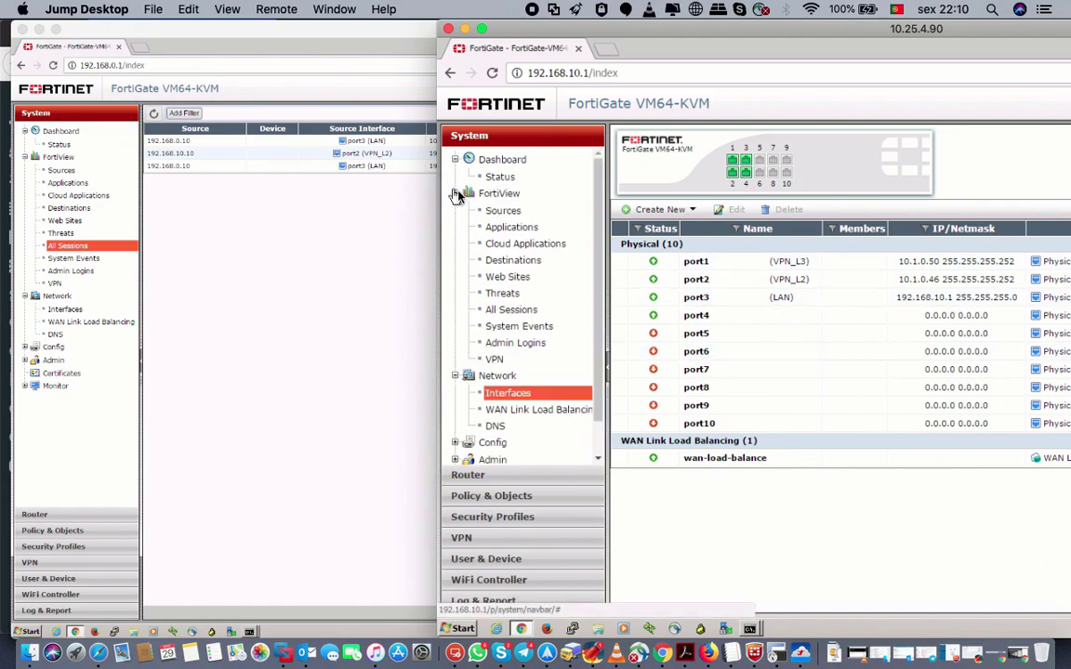
{"action": "left_click", "coordinate": [500, 314]}
{"action": "left_click_drag", "start_coordinate": [519, 43], "coordinate": [484, 44]}
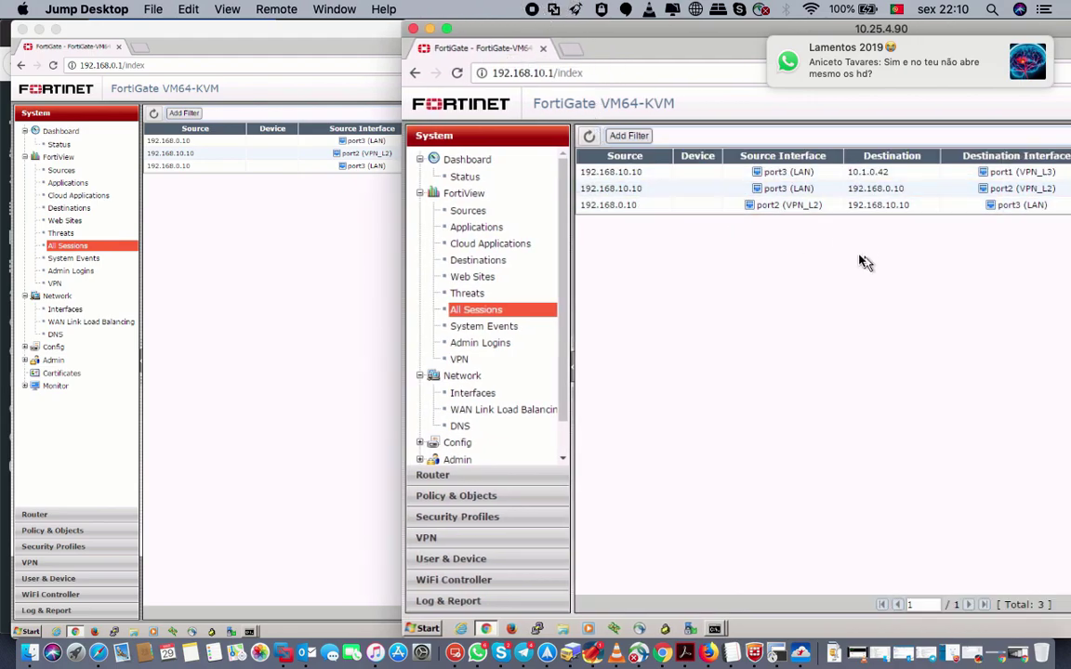
{"action": "double_click", "coordinate": [633, 29]}
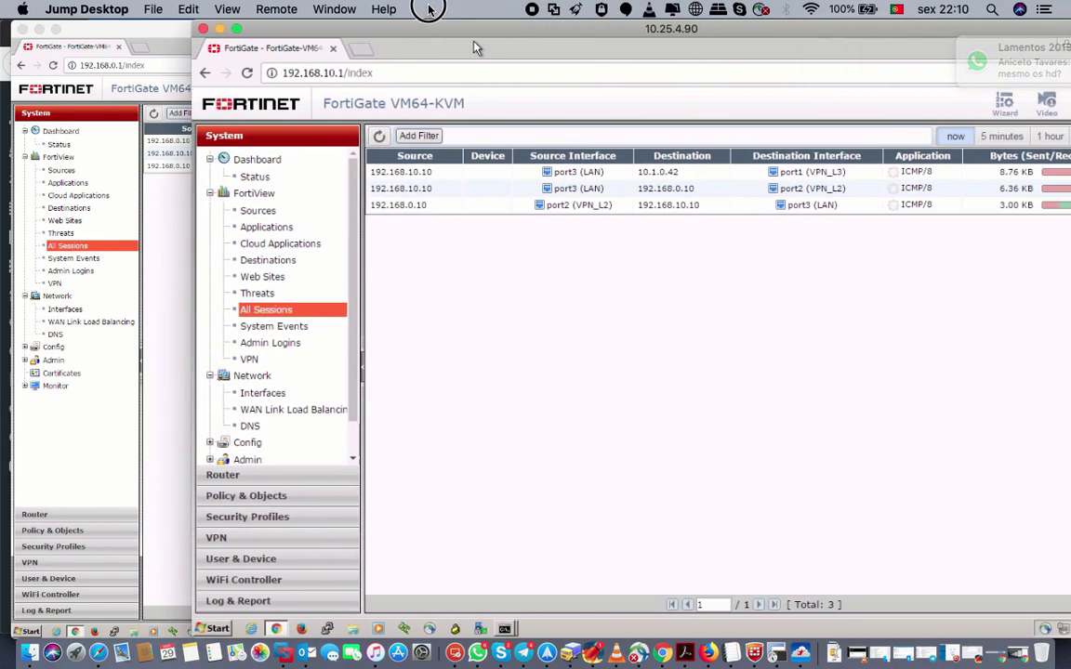
{"action": "left_click_drag", "start_coordinate": [358, 46], "coordinate": [623, 47]}
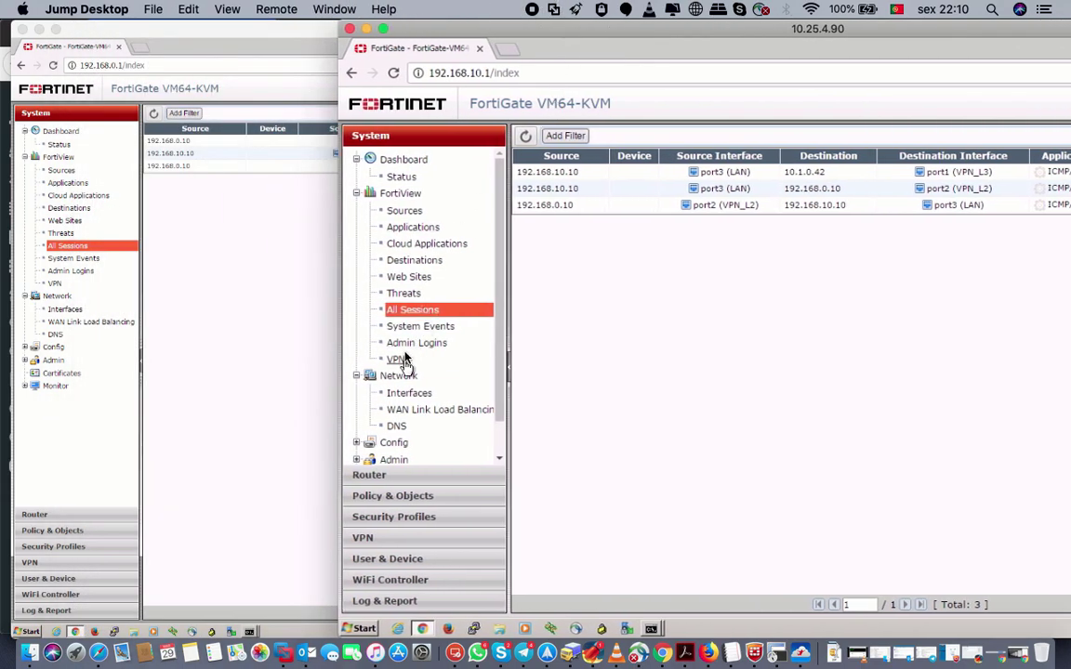
Examine the sources, destinations and destination interfaces in the session list of the FortiGate at 192.168.0.1
{"action": "left_click", "coordinate": [186, 214]}
{"action": "left_click", "coordinate": [160, 141]}
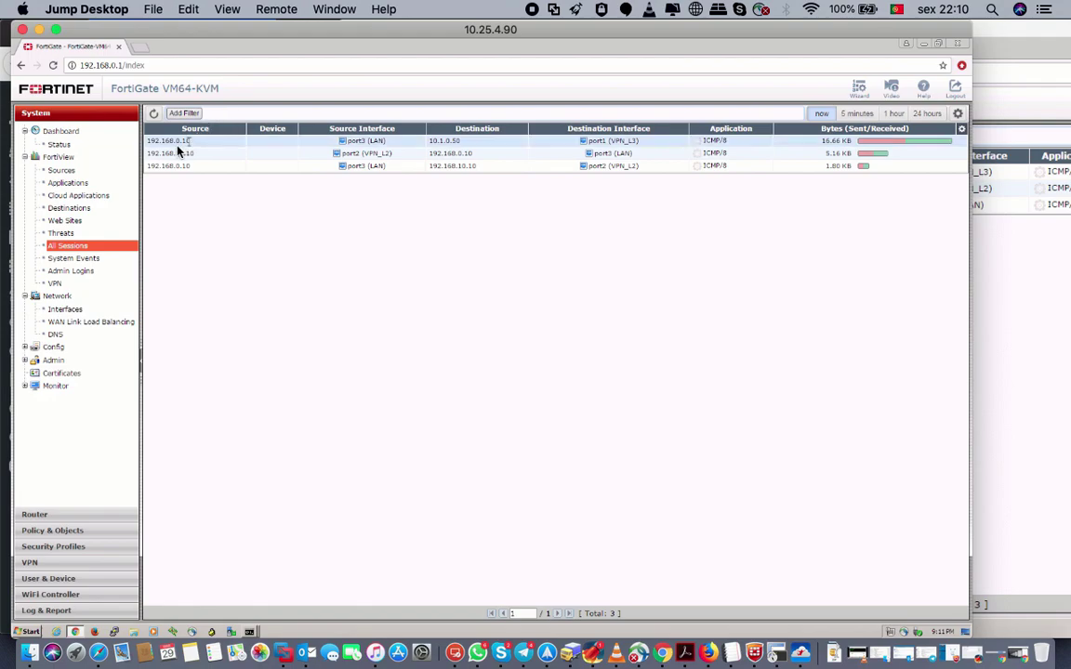
{"action": "left_click", "coordinate": [448, 154]}
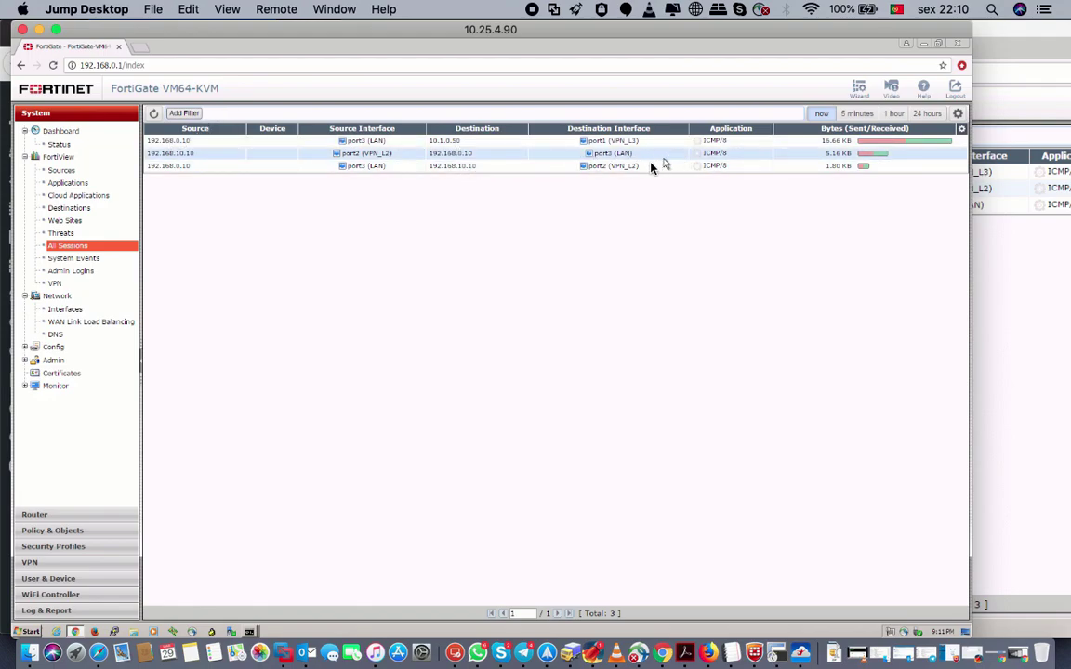
{"action": "left_click", "coordinate": [629, 141]}
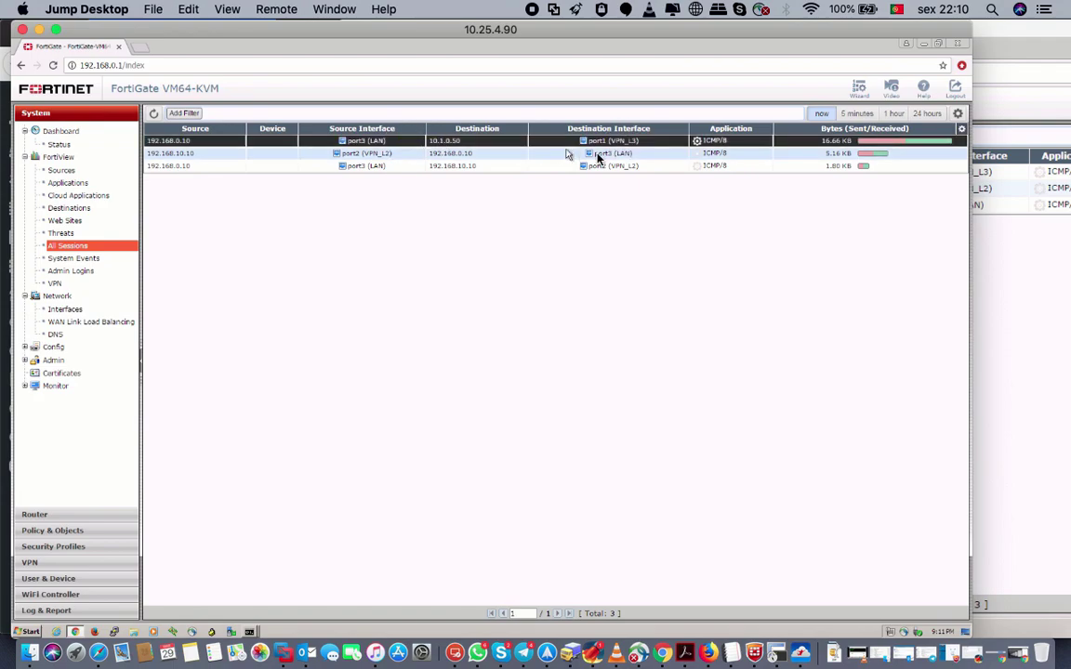
View the forward traffic logs of the FortiGates at 192.168.10.1 and 192.168.0.1
{"action": "left_click", "coordinate": [993, 275]}
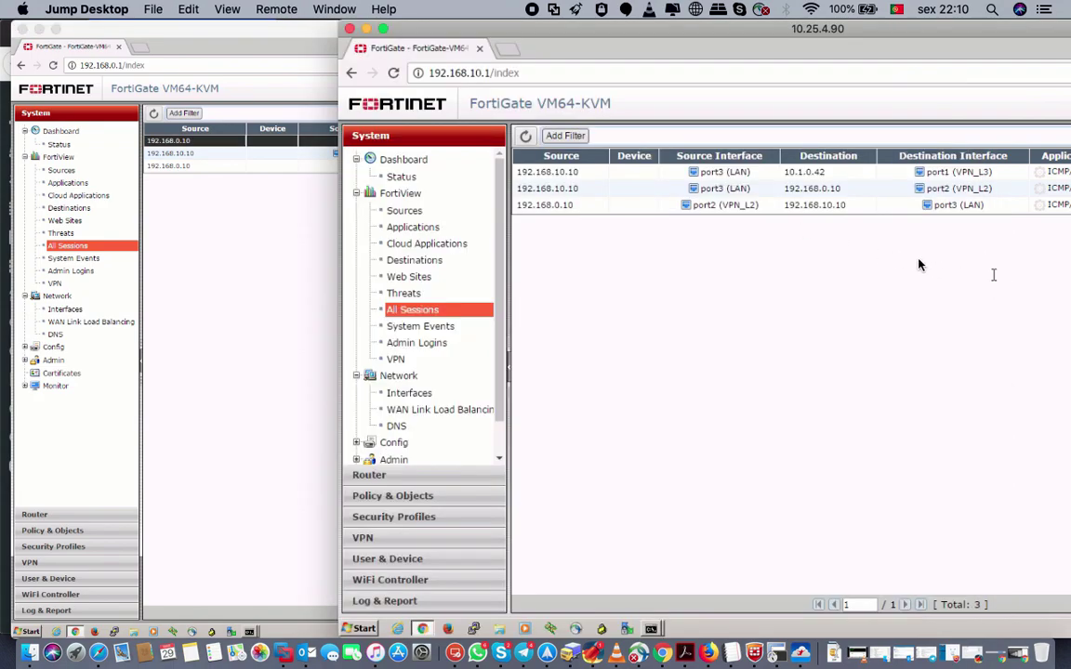
{"action": "left_click", "coordinate": [404, 601]}
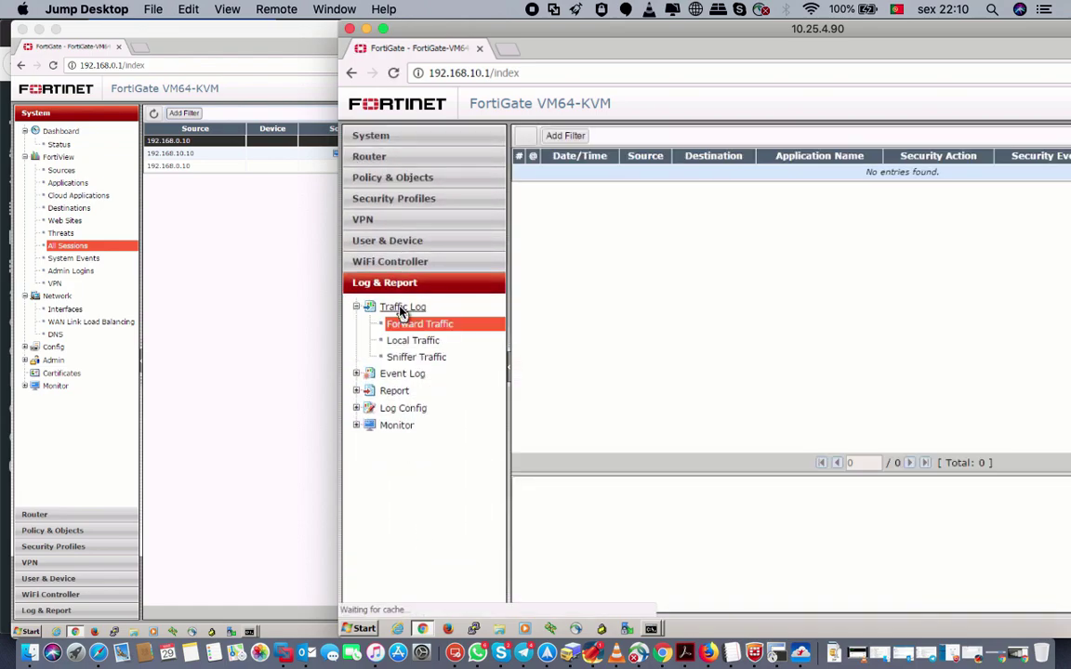
{"action": "left_click", "coordinate": [210, 212]}
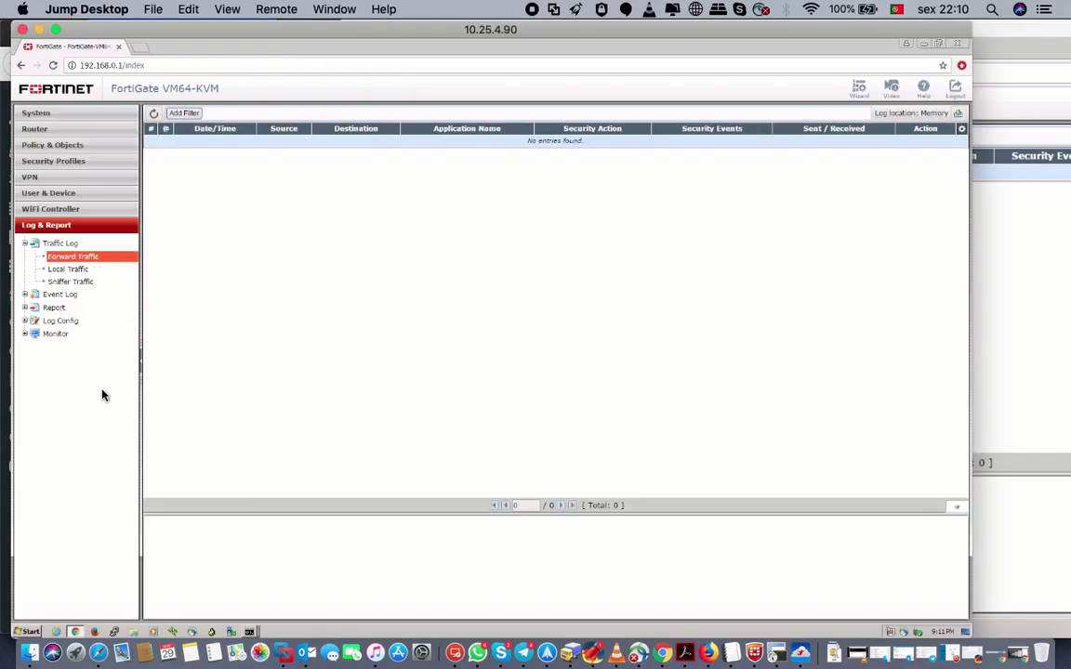
{"action": "left_click", "coordinate": [600, 359]}
Expand the event log and report sections of the FortiGate at 192.168.0.1 and view its system event log
{"action": "left_click", "coordinate": [62, 296]}
{"action": "left_click", "coordinate": [53, 396]}
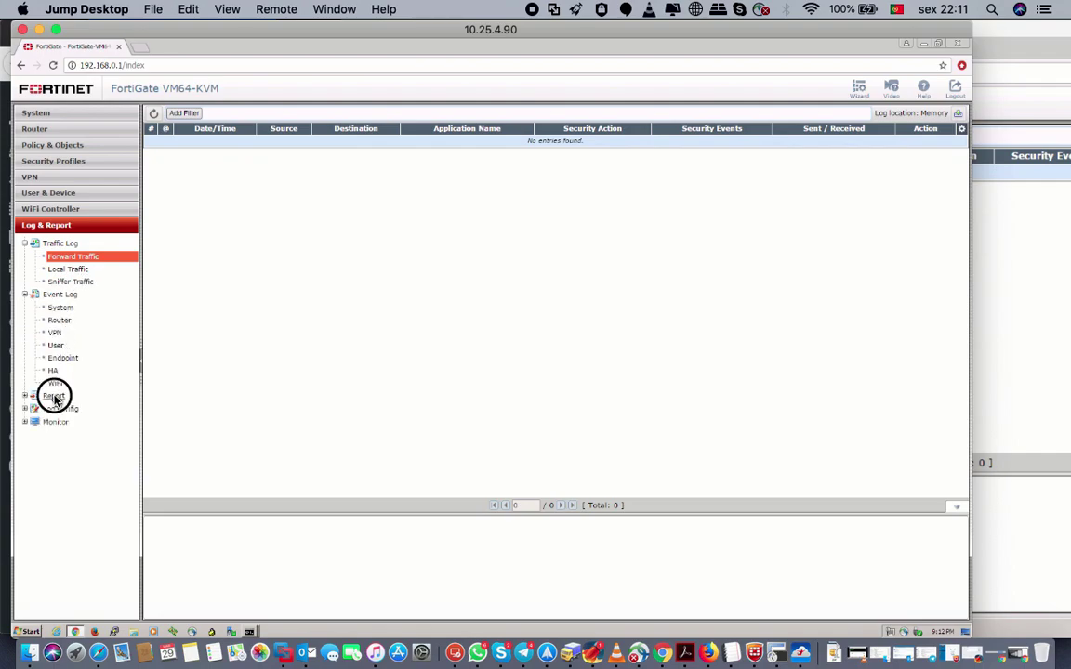
{"action": "left_click", "coordinate": [60, 308]}
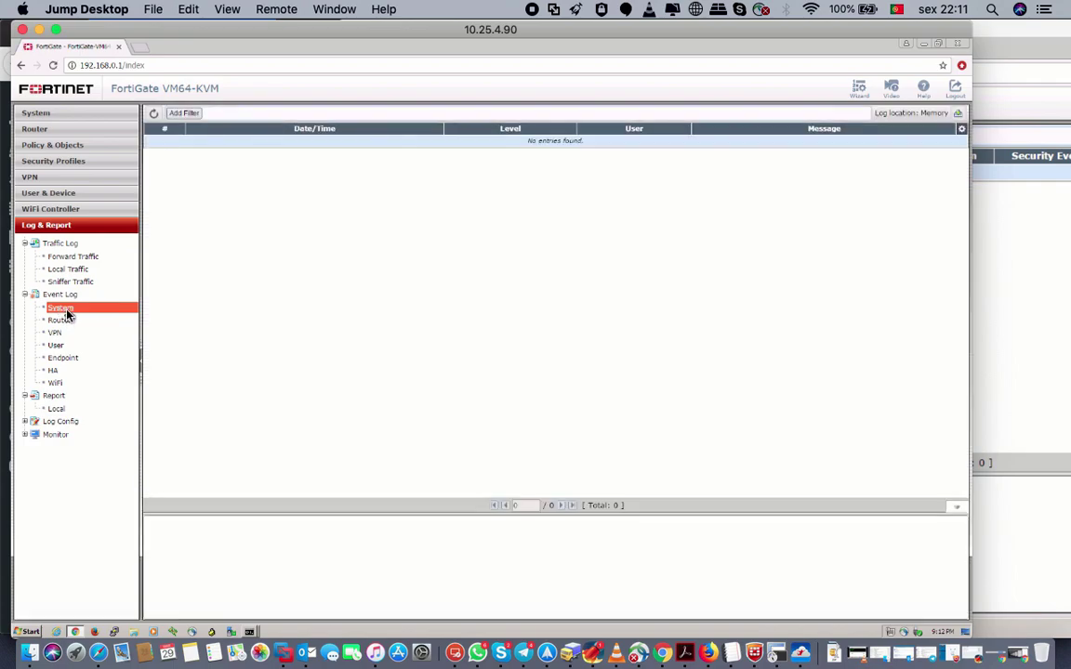
{"action": "left_click", "coordinate": [51, 209]}
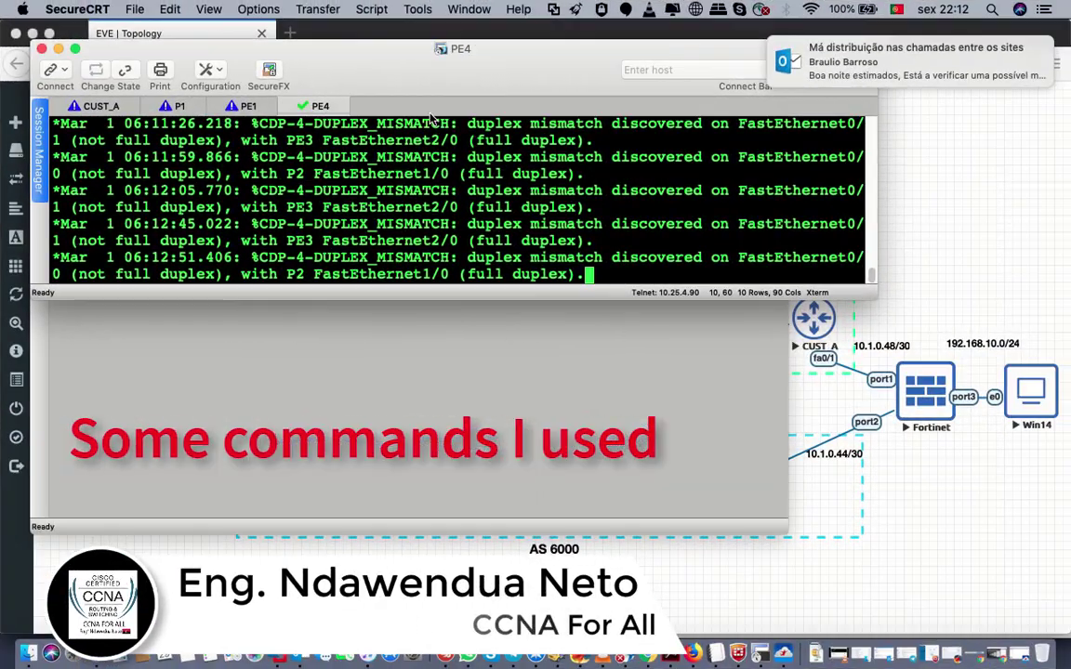
In SecureCRT, reconnect the CUST_A and P1 sessions and enlarge the terminal window
{"action": "left_click", "coordinate": [105, 109]}
{"action": "left_click", "coordinate": [175, 107]}
{"action": "double_click", "coordinate": [875, 297]}
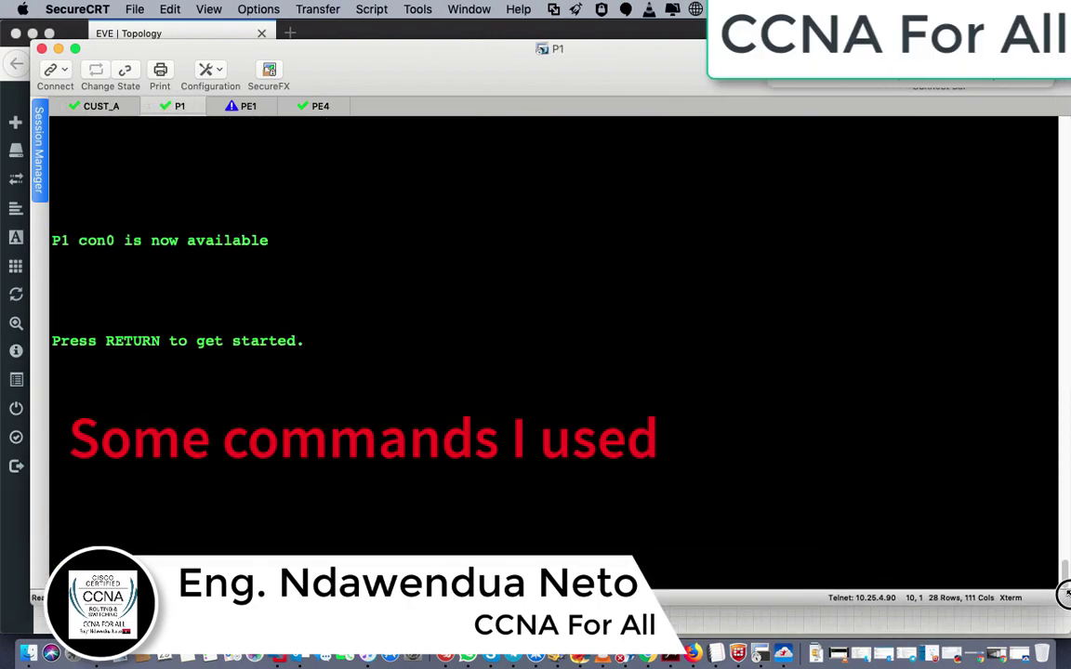
Wake the CUST_A router console and enter privileged mode with the enable command
{"action": "left_click", "coordinate": [105, 109]}
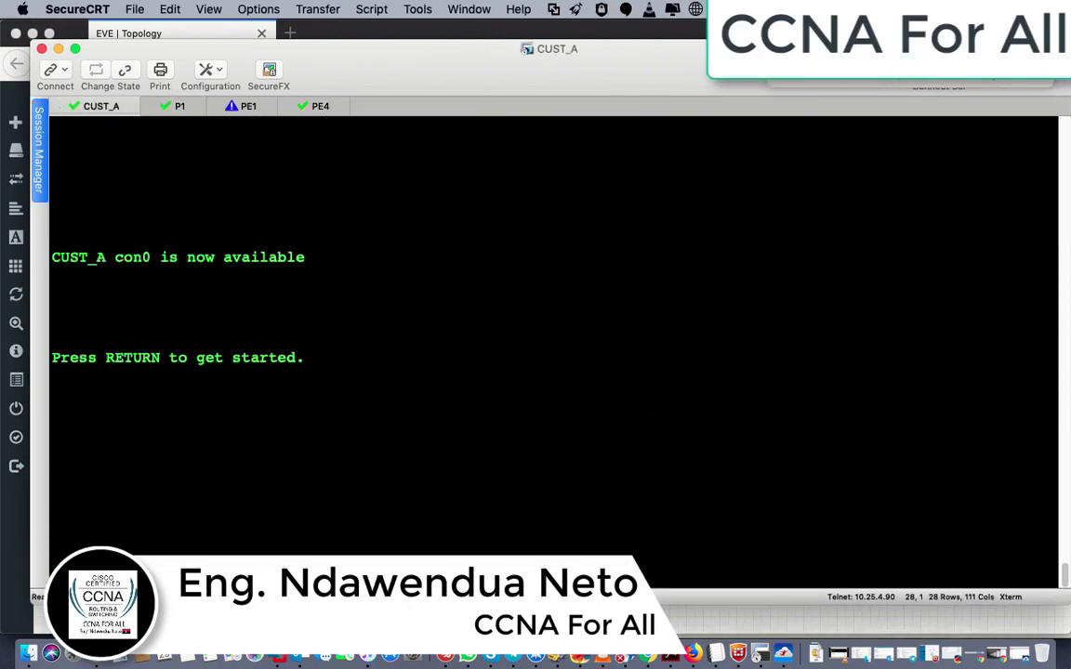
{"action": "key", "text": "Return"}
{"action": "key", "text": "Return"}
{"action": "key", "text": "Return"}
{"action": "key", "text": "Return"}
{"action": "key", "text": "Return"}
{"action": "key", "text": "Return"}
{"action": "key", "text": "Return"}
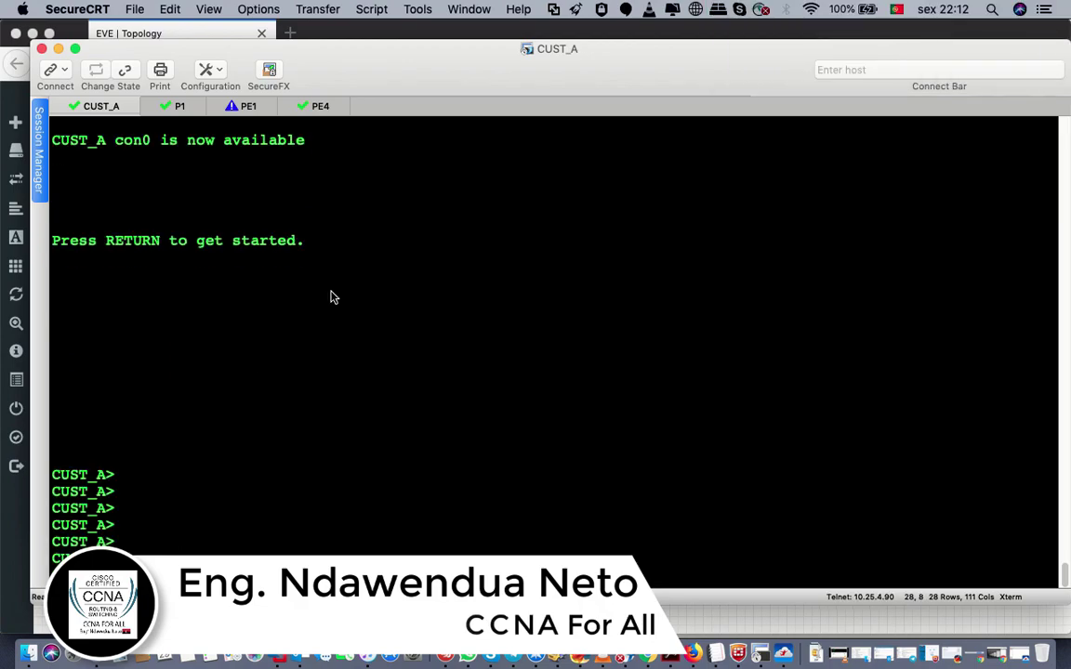
{"action": "type", "text": "en"}
{"action": "key", "text": "Tab"}
{"action": "key", "text": "Return"}
Display CUST_A's routing table with sh ip route
{"action": "type", "text": "sh "}
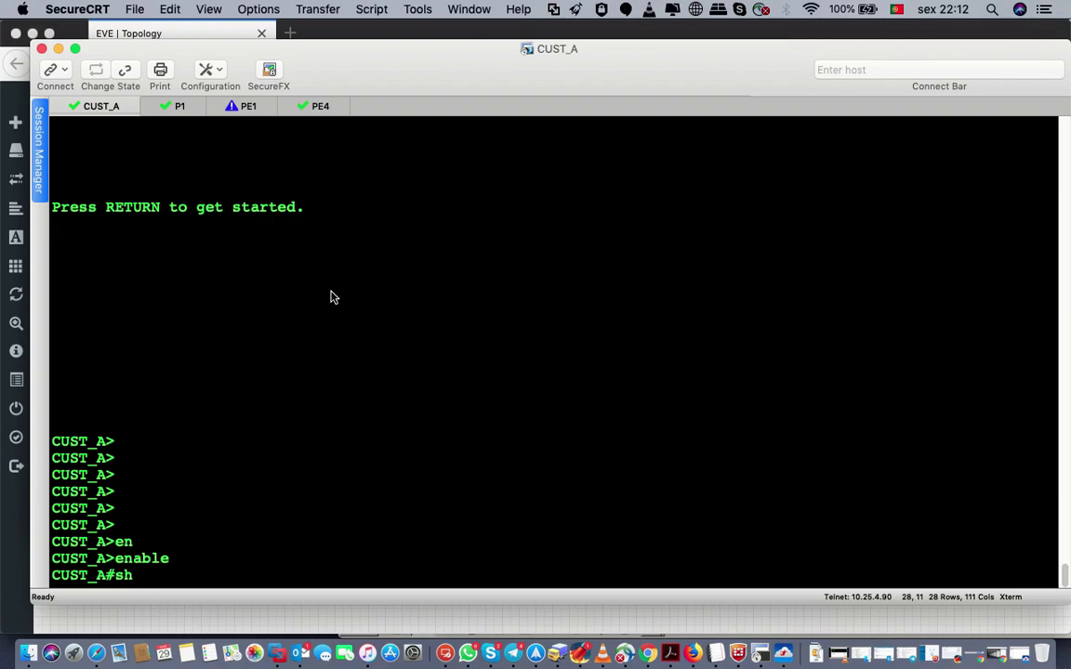
{"action": "type", "text": "ip ro"}
{"action": "key", "text": "Tab"}
{"action": "key", "text": "Return"}
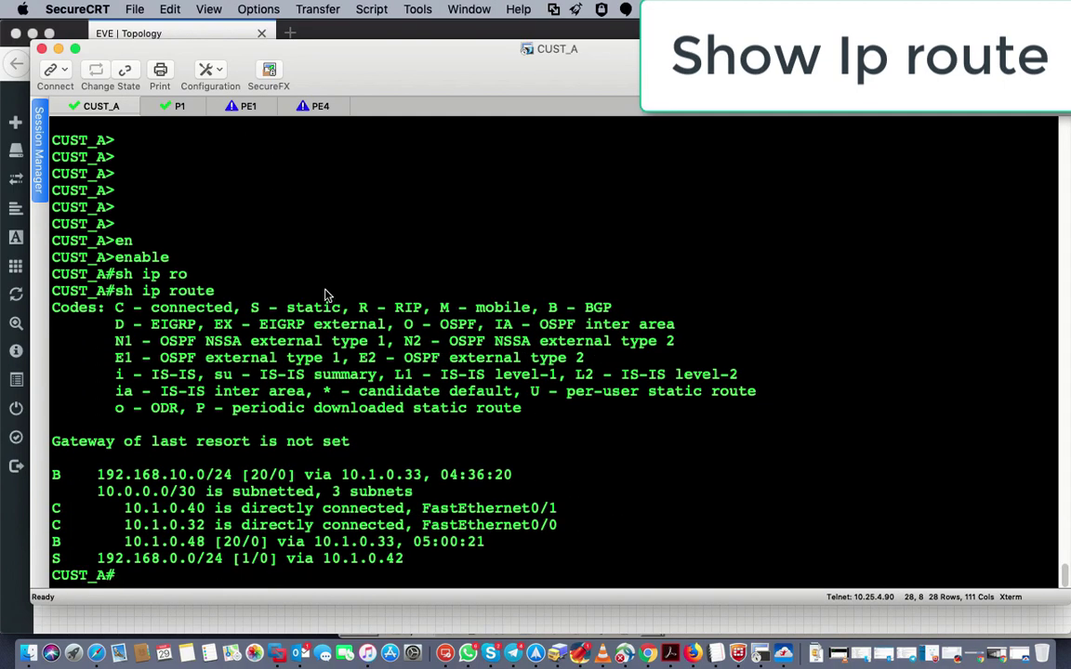
Switch to the P1 router console and enter privileged mode with the enable command
{"action": "key", "text": "ctrl+Tab"}
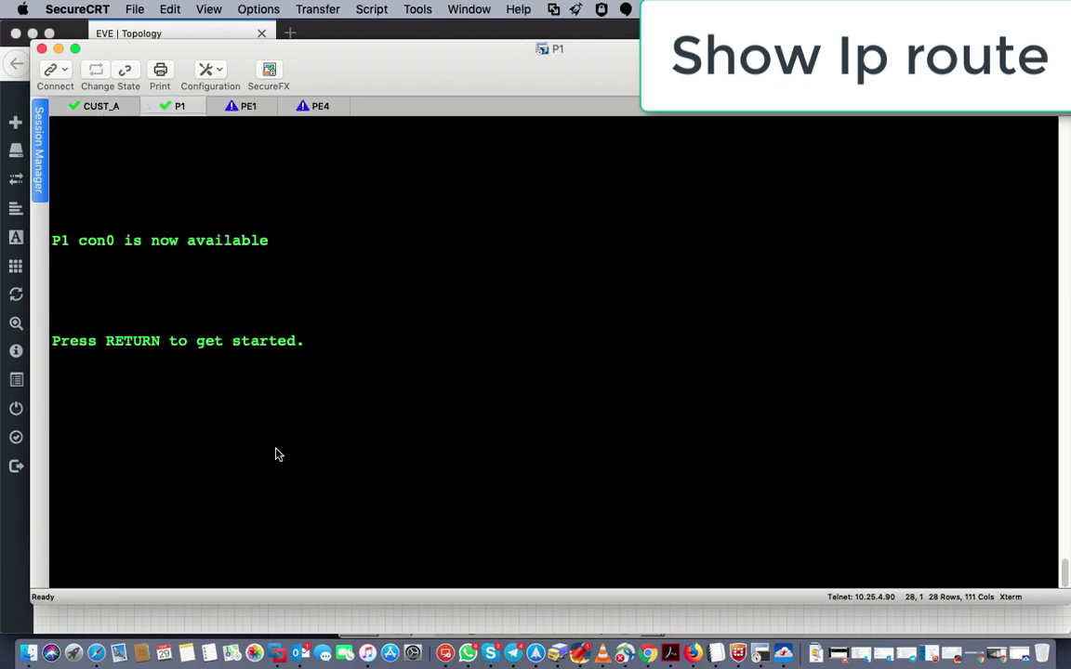
{"action": "key", "text": "Return"}
{"action": "key", "text": "Return"}
{"action": "key", "text": "Return"}
{"action": "type", "text": "en"}
{"action": "key", "text": "Tab"}
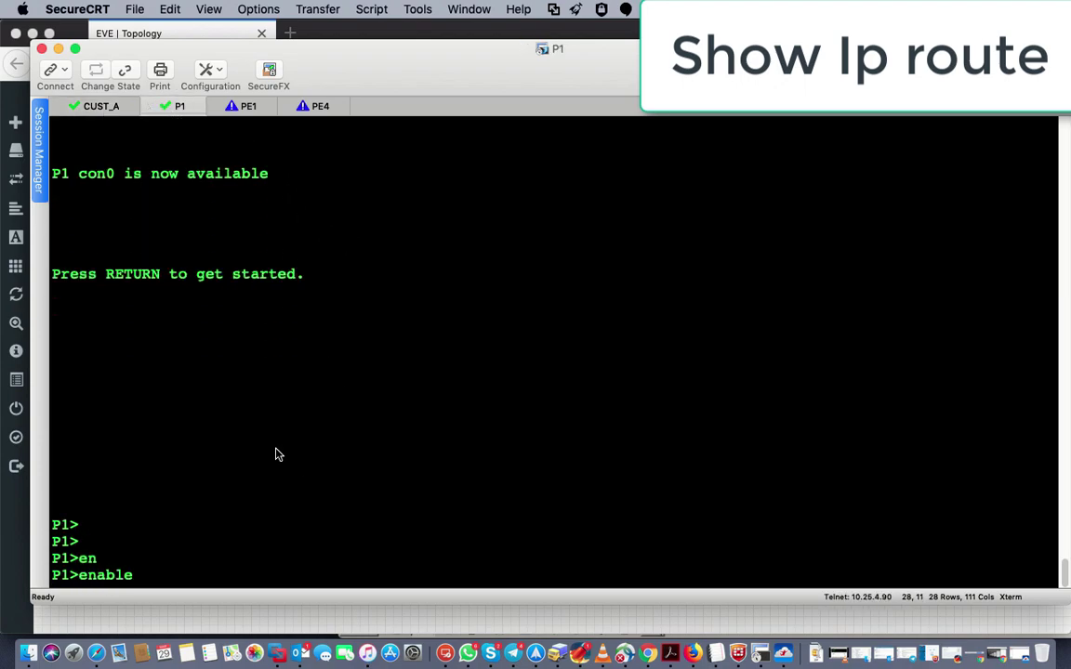
{"action": "key", "text": "Return"}
List P1's MPLS-enabled interfaces with sh mpls interfaces
{"action": "type", "text": "sh mpl"}
{"action": "key", "text": "Tab"}
{"action": "type", "text": "in"}
{"action": "key", "text": "Tab"}
{"action": "key", "text": "Return"}
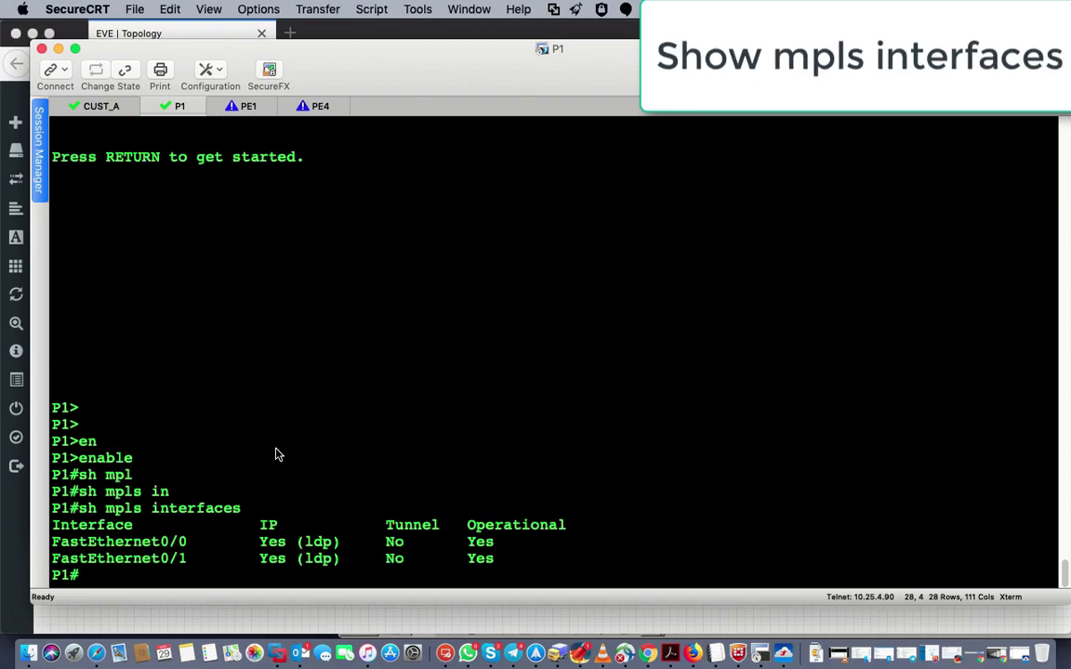
Display P1's label forwarding entries with show mpls forwarding-table
{"action": "type", "text": "sh"}
{"action": "key", "text": "Tab"}
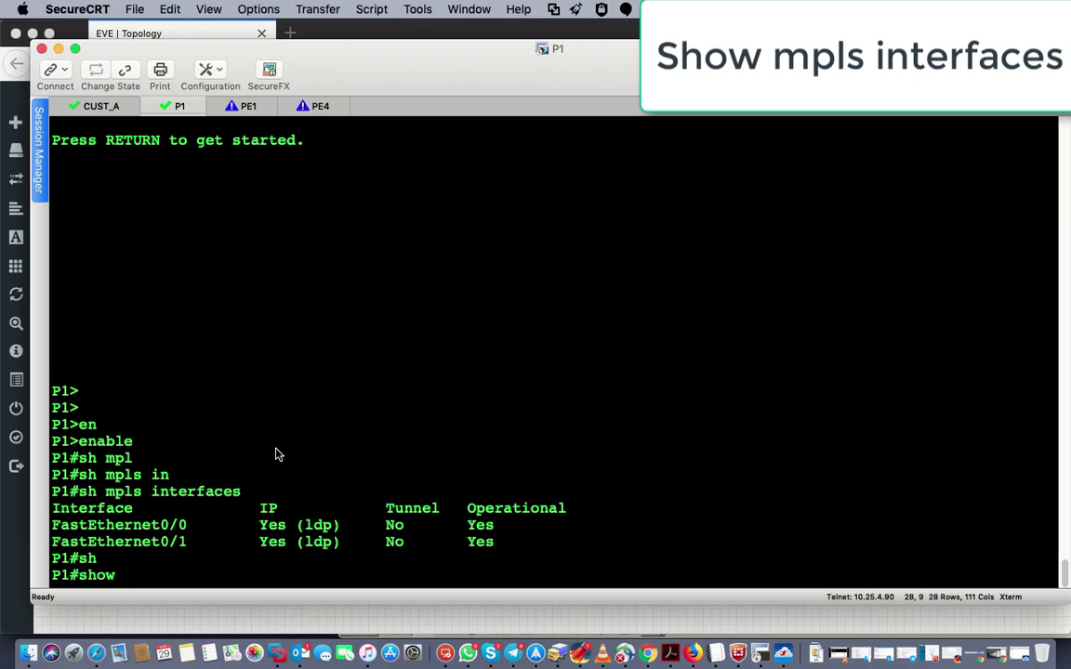
{"action": "type", "text": "mpl"}
{"action": "key", "text": "Tab"}
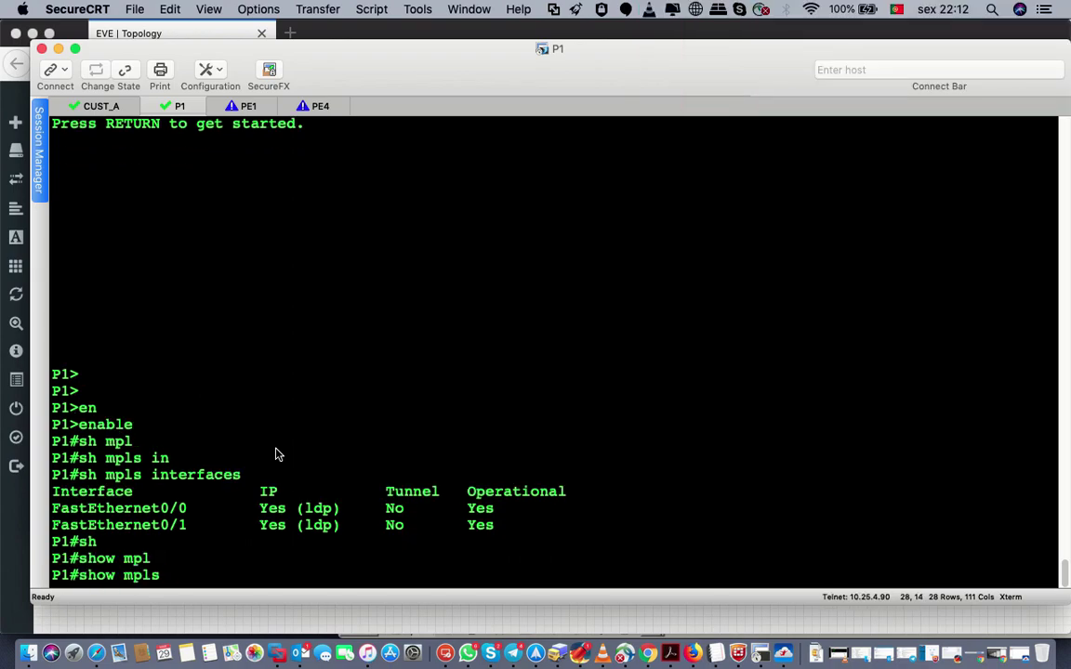
{"action": "type", "text": "fo"}
{"action": "key", "text": "Tab"}
{"action": "key", "text": "Return"}
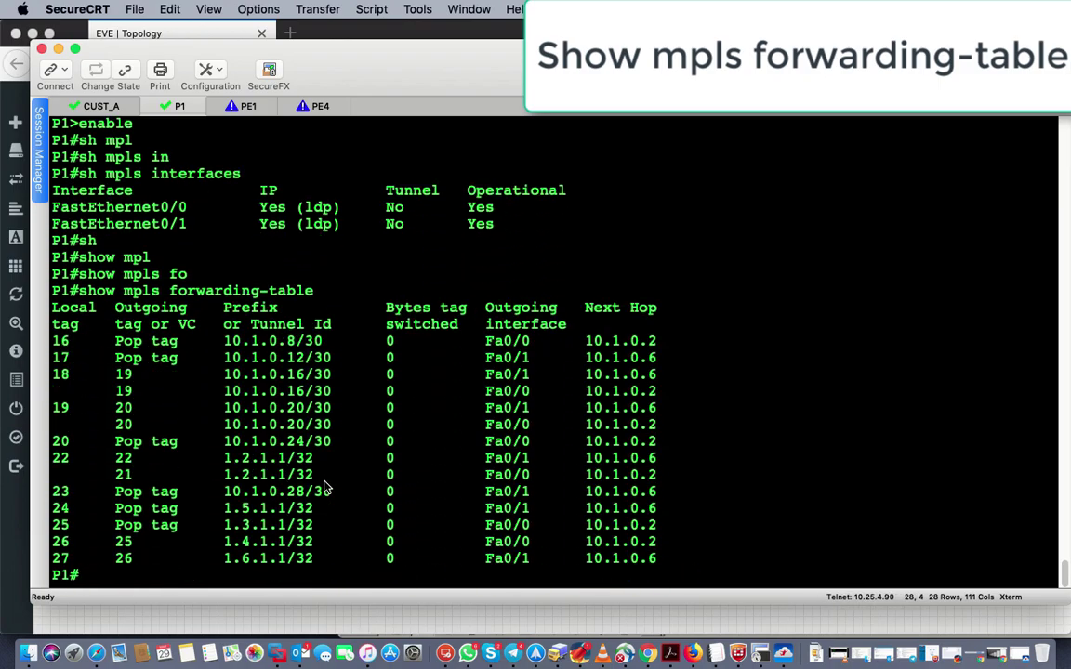
Copy the show mpls forwarding-table command from P1's output and open the P2 router console from the EVE topology
{"action": "left_click_drag", "start_coordinate": [82, 296], "coordinate": [307, 294]}
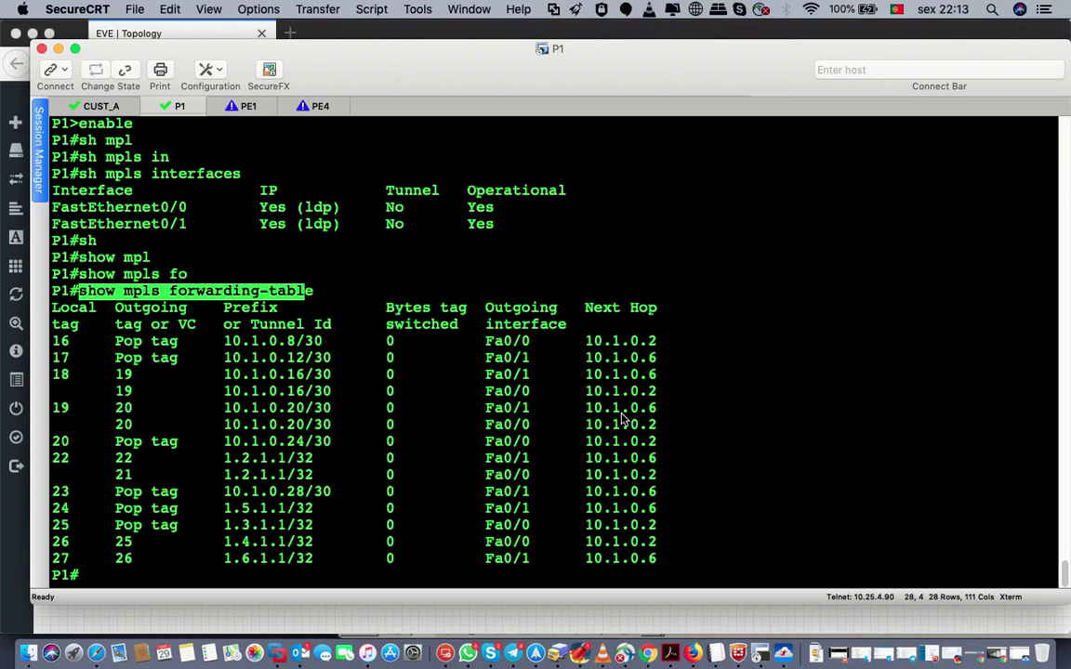
{"action": "left_click", "coordinate": [395, 618]}
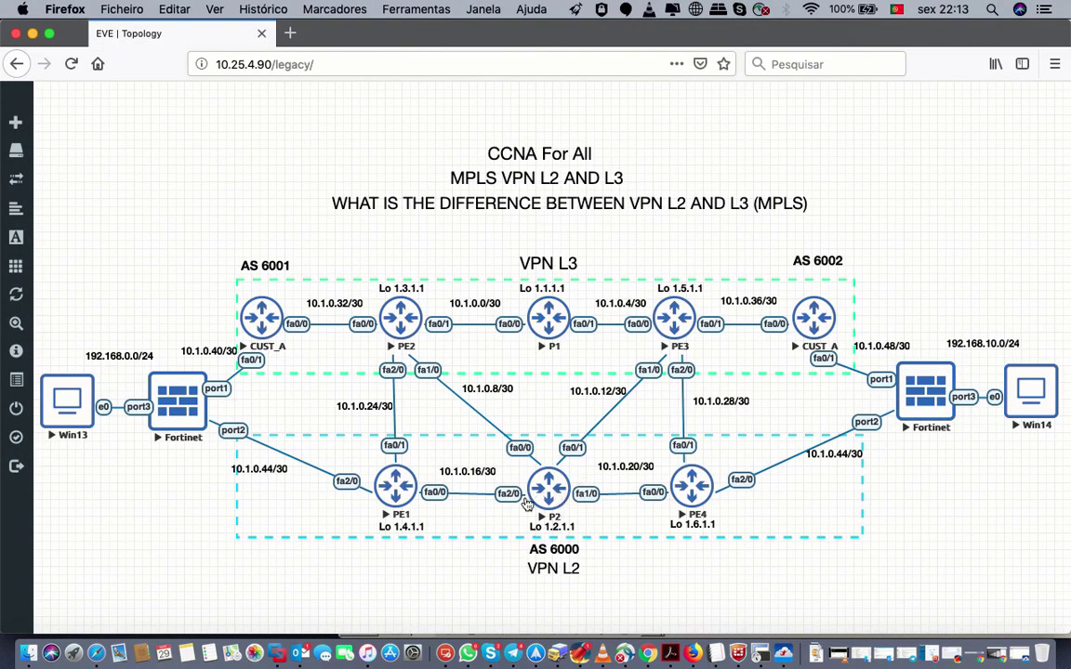
{"action": "left_click", "coordinate": [547, 498]}
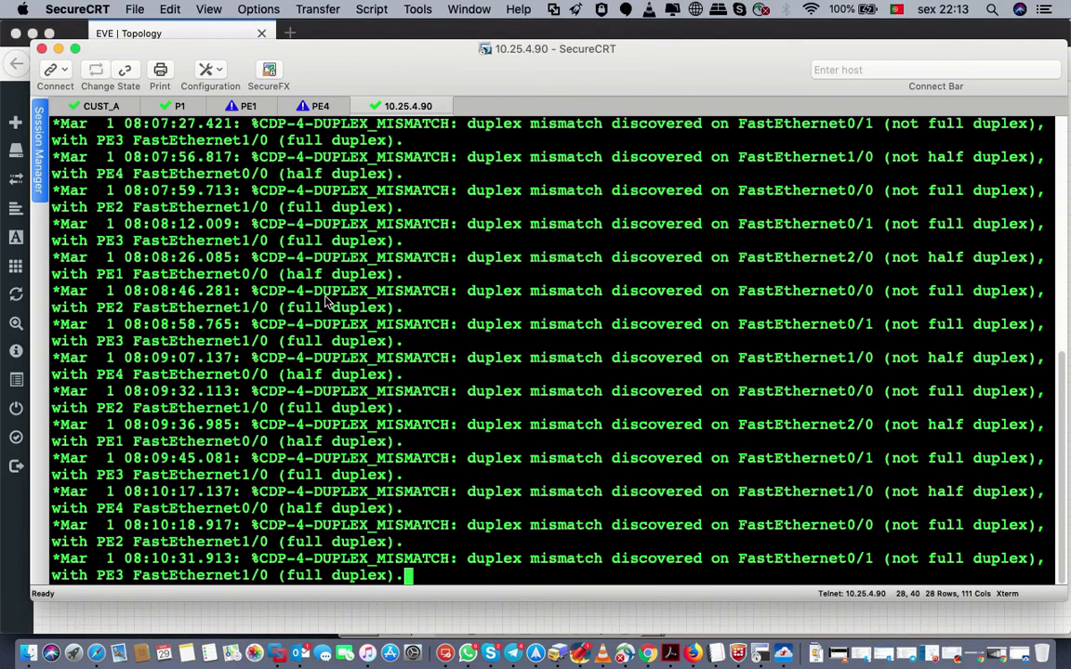
{"action": "key", "text": "Return"}
{"action": "key", "text": "Return"}
{"action": "key", "text": "Return"}
{"action": "key", "text": "Return"}
{"action": "key", "text": "Return"}
{"action": "key", "text": "Return"}
{"action": "key", "text": "Return"}
{"action": "key", "text": "Return"}
{"action": "key", "text": "Return"}
{"action": "key", "text": "Return"}
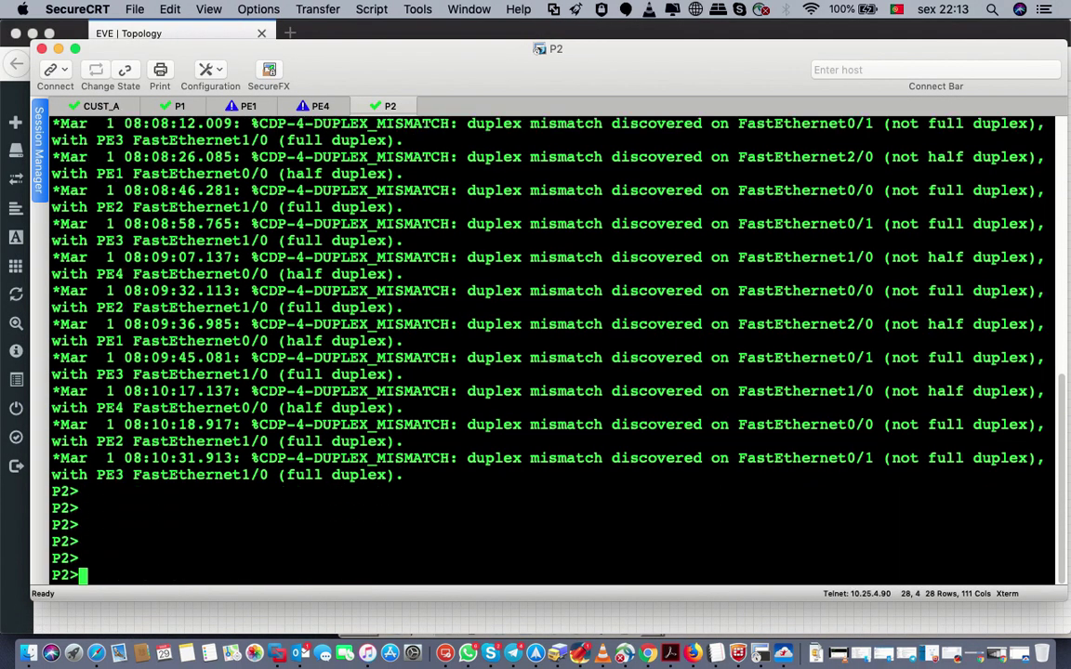
Enter privileged mode on P2 with enable and display its label forwarding entries with show mpls forwarding-tabl
{"action": "type", "text": "n"}
{"action": "key", "text": "Tab"}
{"action": "key", "text": "Return"}
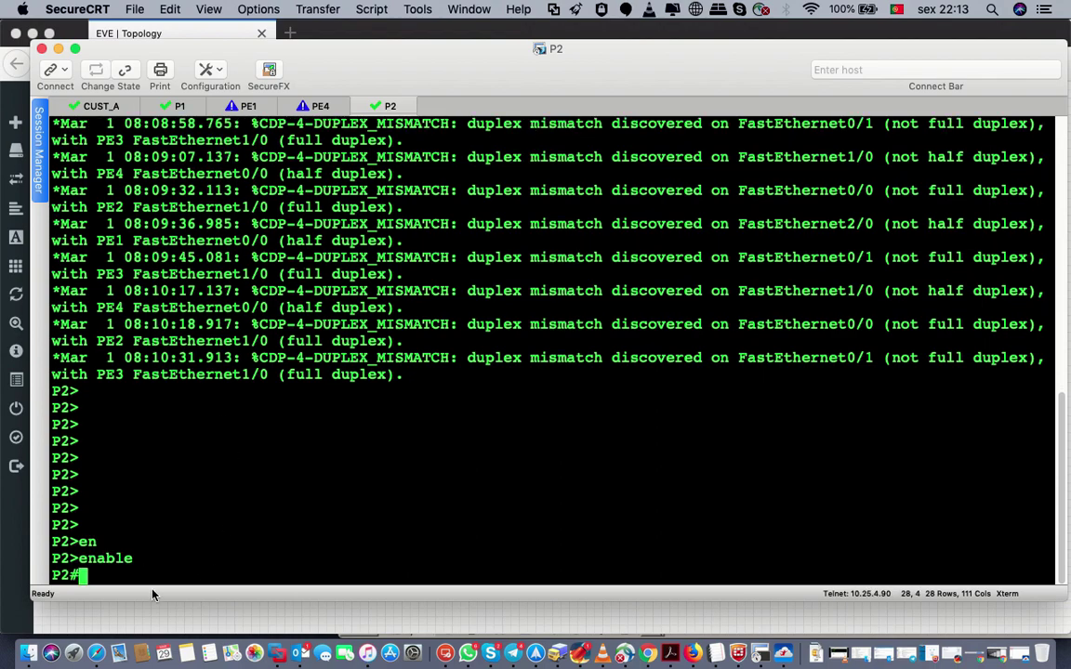
{"action": "type", "text": "show mpls forwarding-tabl"}
{"action": "key", "text": "Return"}
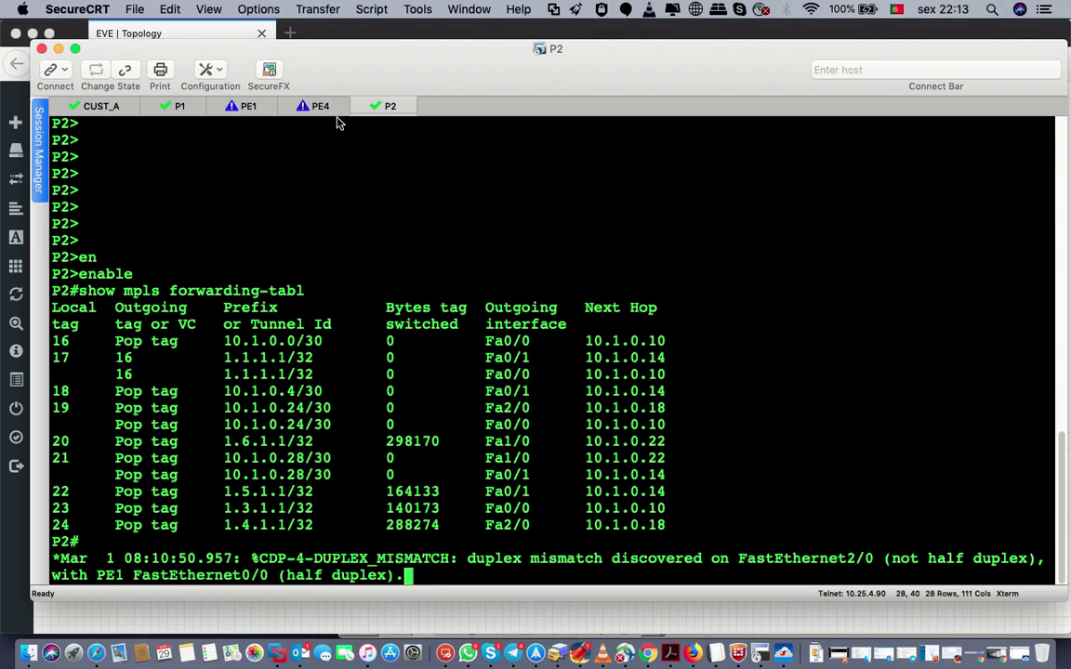
Switch to the PE1 router console and enter privileged mode with the enable command
{"action": "left_click", "coordinate": [249, 108]}
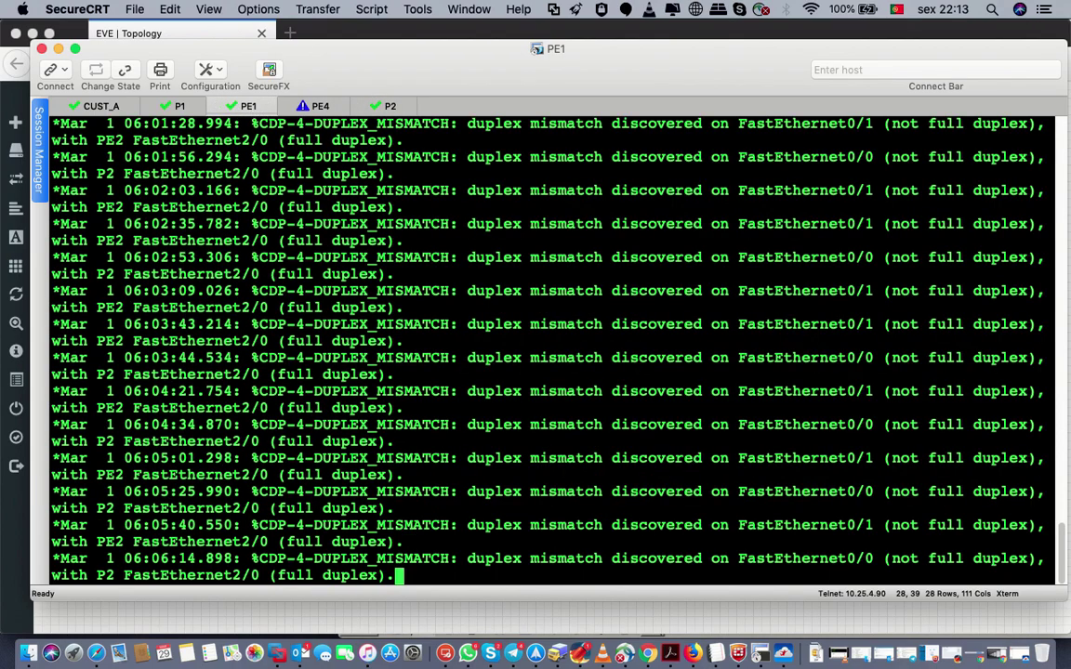
{"action": "key", "text": "Return"}
{"action": "key", "text": "Return"}
{"action": "key", "text": "Return"}
{"action": "key", "text": "Return"}
{"action": "key", "text": "Return"}
{"action": "key", "text": "Return"}
{"action": "type", "text": "en"}
{"action": "key", "text": "Tab"}
{"action": "key", "text": "Return"}
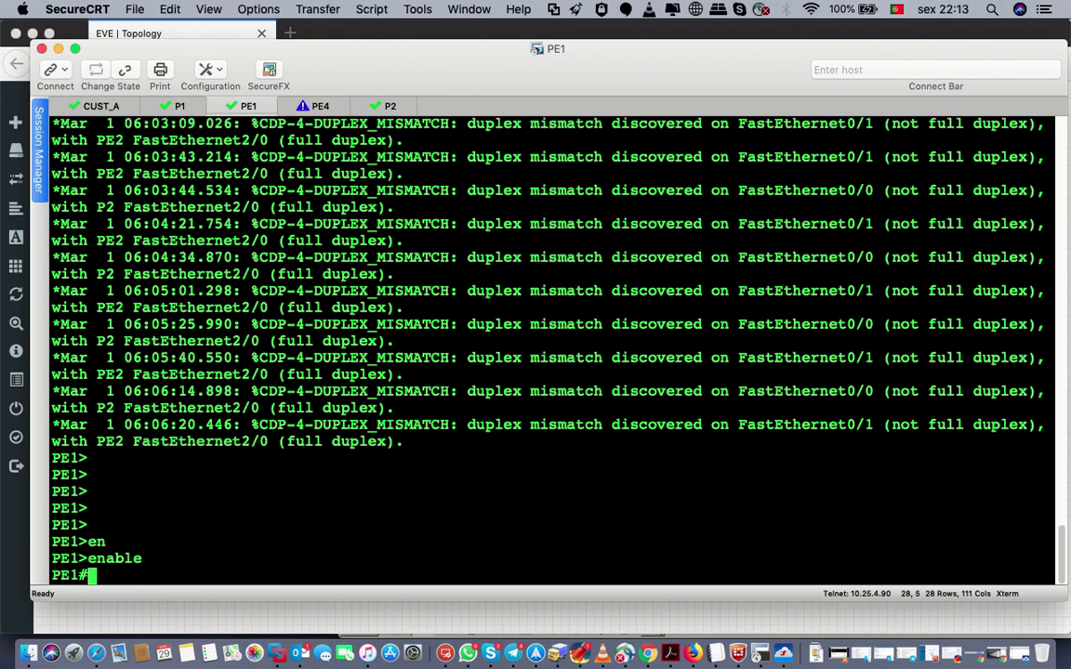
Query PE1's BGP VPNv4 routes with sh bgp vpnv4 unicast all
{"action": "type", "text": "sh bgp"}
{"action": "key", "text": "Tab"}
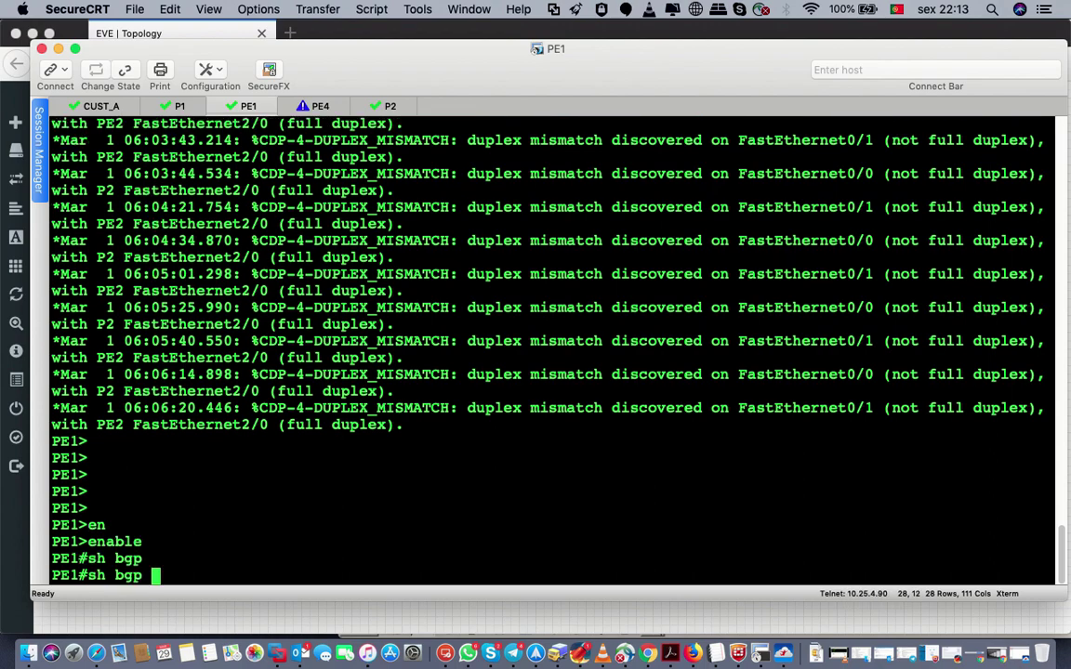
{"action": "type", "text": "v"}
{"action": "key", "text": "Tab"}
{"action": "type", "text": "u"}
{"action": "key", "text": "Tab"}
{"action": "type", "text": "all"}
{"action": "key", "text": "Tab"}
{"action": "key", "text": "Return"}
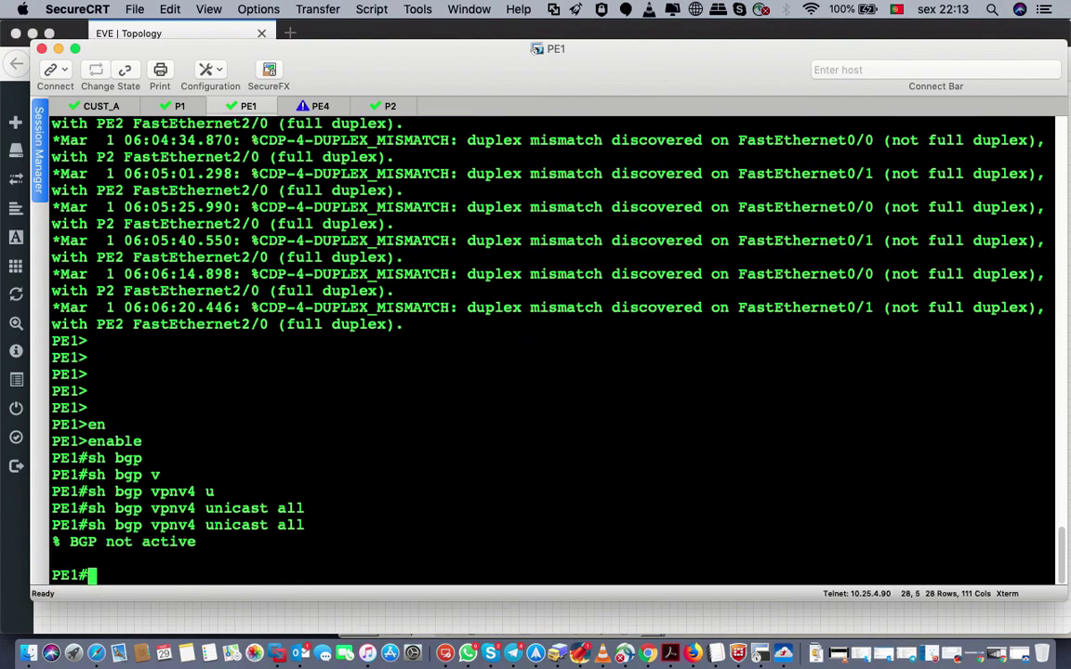
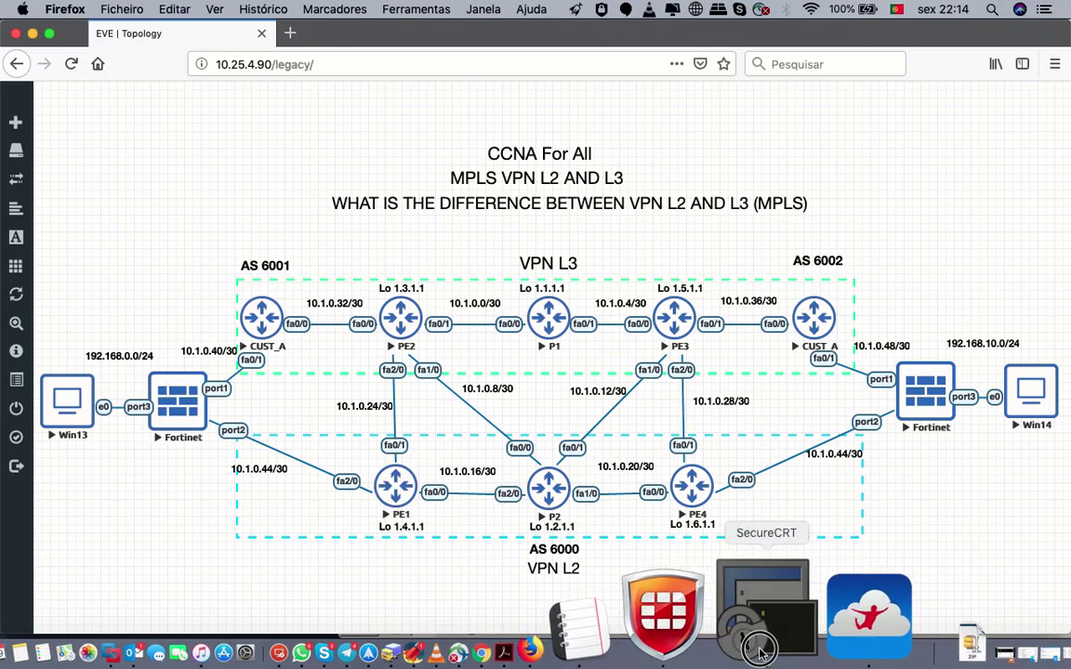
Bring the SecureCRT window in front of the topology, reposition it and get a fresh PE1 prompt
{"action": "left_click", "coordinate": [798, 615]}
{"action": "left_click_drag", "start_coordinate": [473, 79], "coordinate": [772, 107]}
{"action": "left_click", "coordinate": [41, 49]}
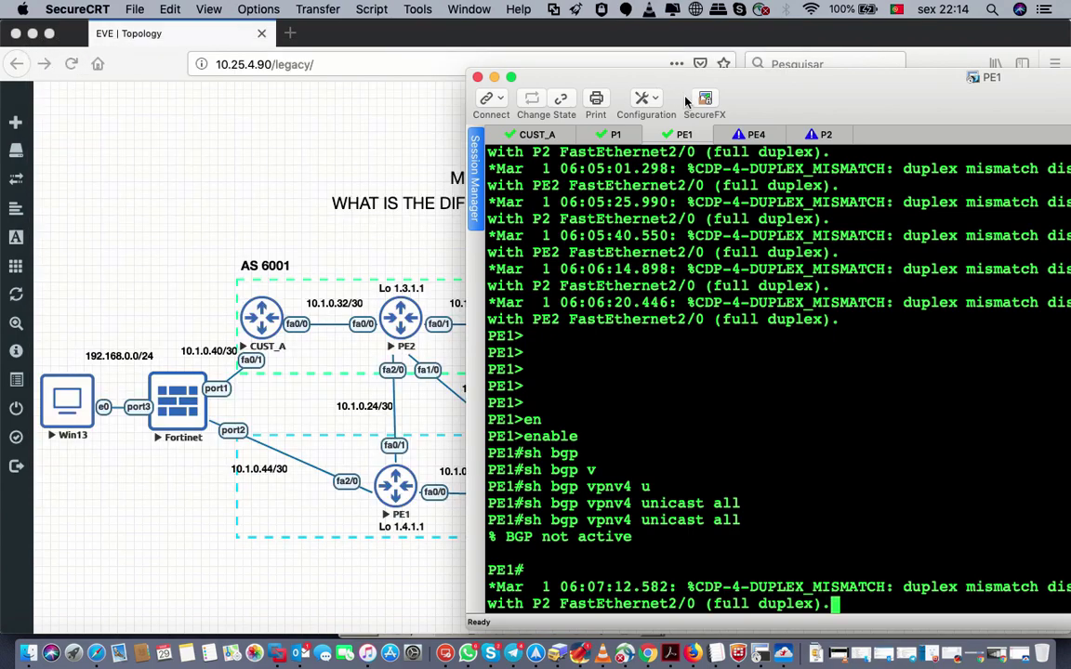
{"action": "left_click_drag", "start_coordinate": [792, 94], "coordinate": [582, 47]}
{"action": "key", "text": "Return"}
{"action": "key", "text": "Return"}
{"action": "key", "text": "Return"}
{"action": "key", "text": "Return"}
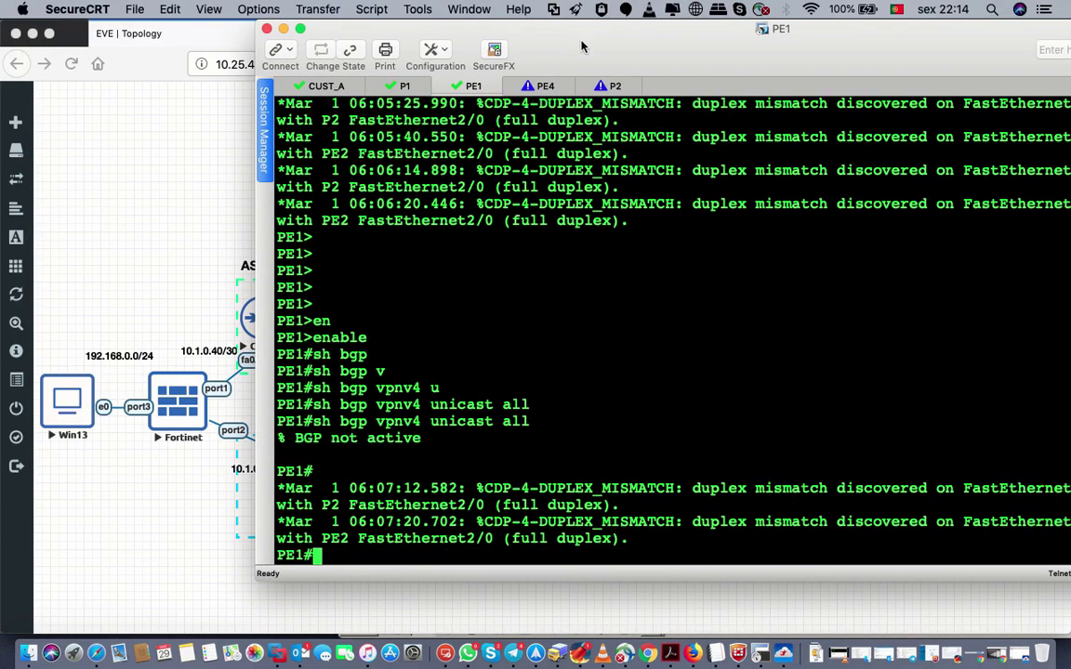
{"action": "key", "text": "Up"}
{"action": "key", "text": "Up"}
{"action": "key", "text": "Up"}
{"action": "key", "text": "Up"}
{"action": "key", "text": "Up"}
{"action": "key", "text": "Up"}
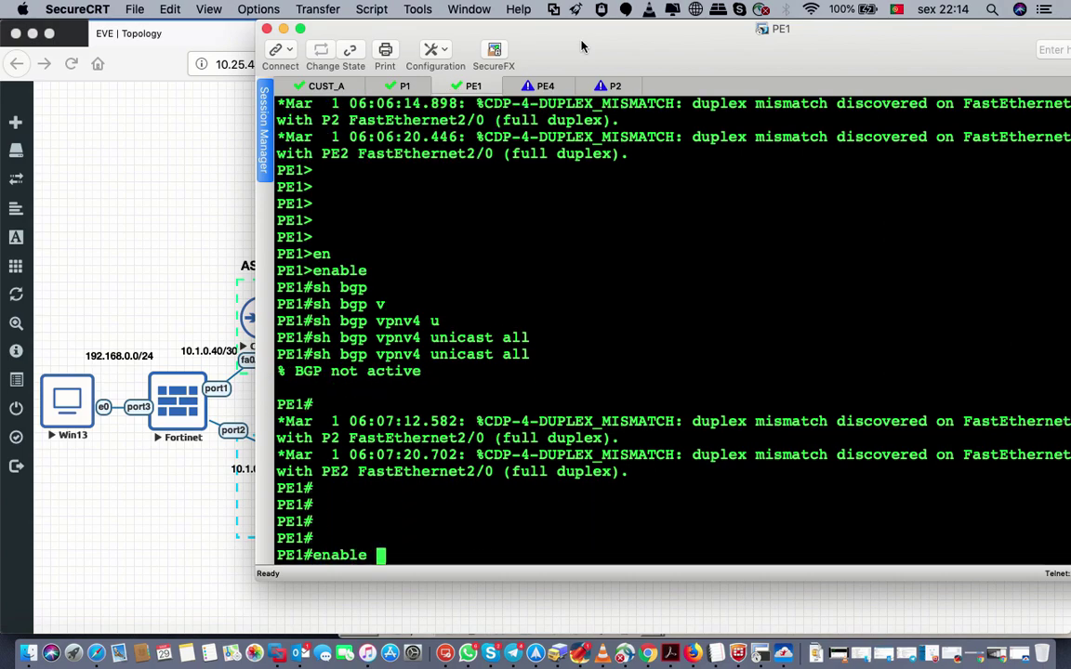
{"action": "key", "text": "BackSpace"}
{"action": "key", "text": "BackSpace"}
{"action": "key", "text": "BackSpace"}
{"action": "key", "text": "BackSpace"}
{"action": "key", "text": "BackSpace"}
{"action": "key", "text": "BackSpace"}
Display the running configuration of PE1's customer-facing interface with sh run interface fastEthernet 2/0
{"action": "type", "text": "sh"}
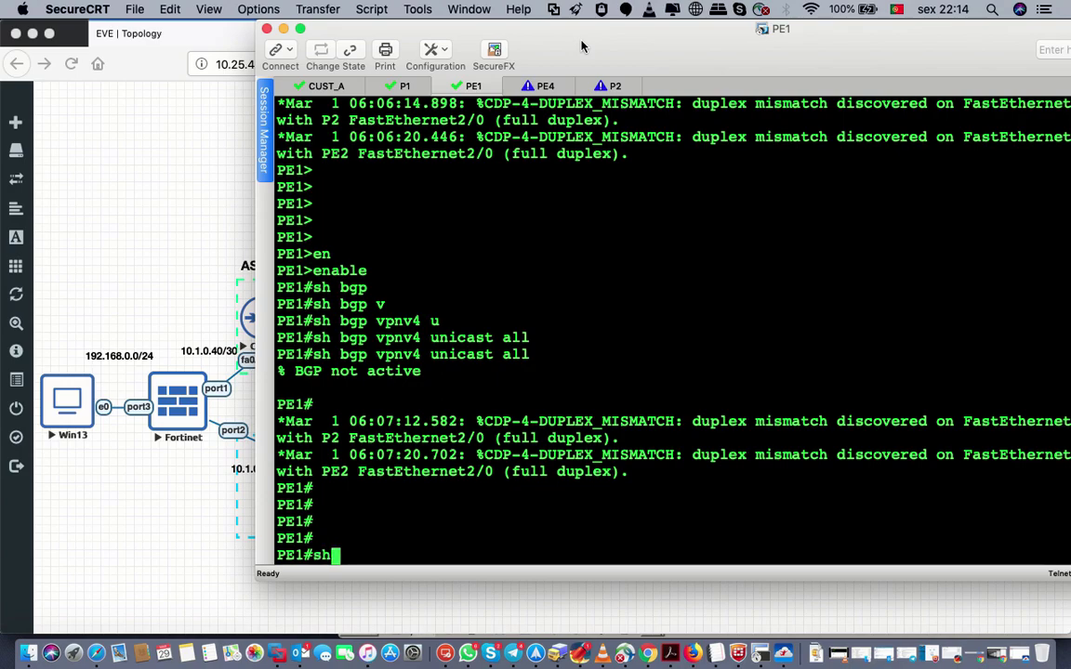
{"action": "type", "text": " run inter"}
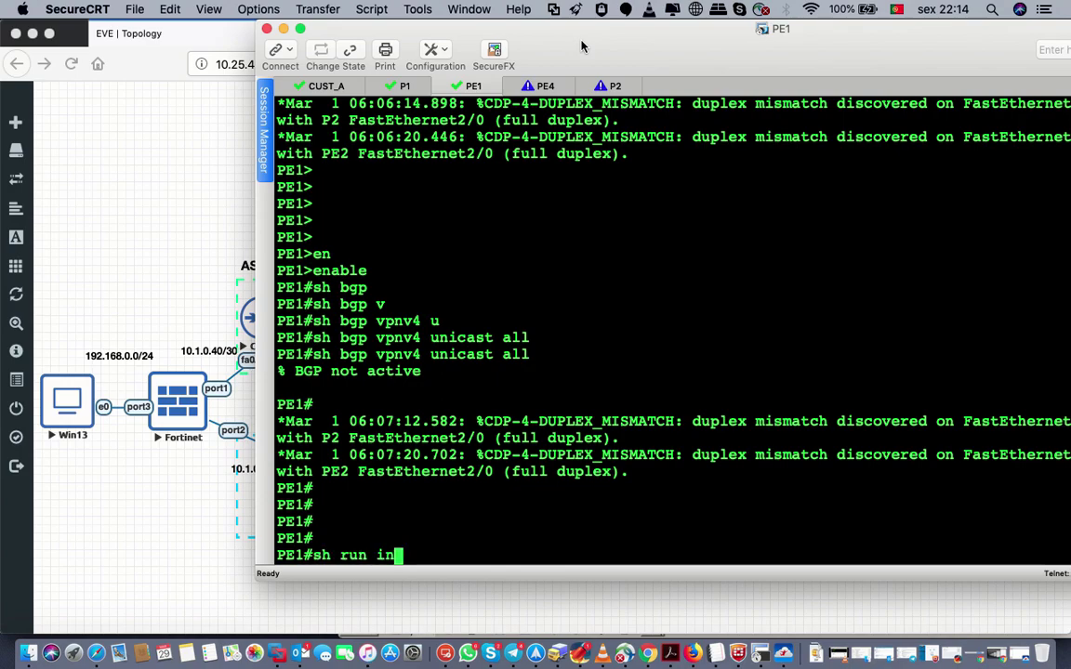
{"action": "key", "text": "Tab"}
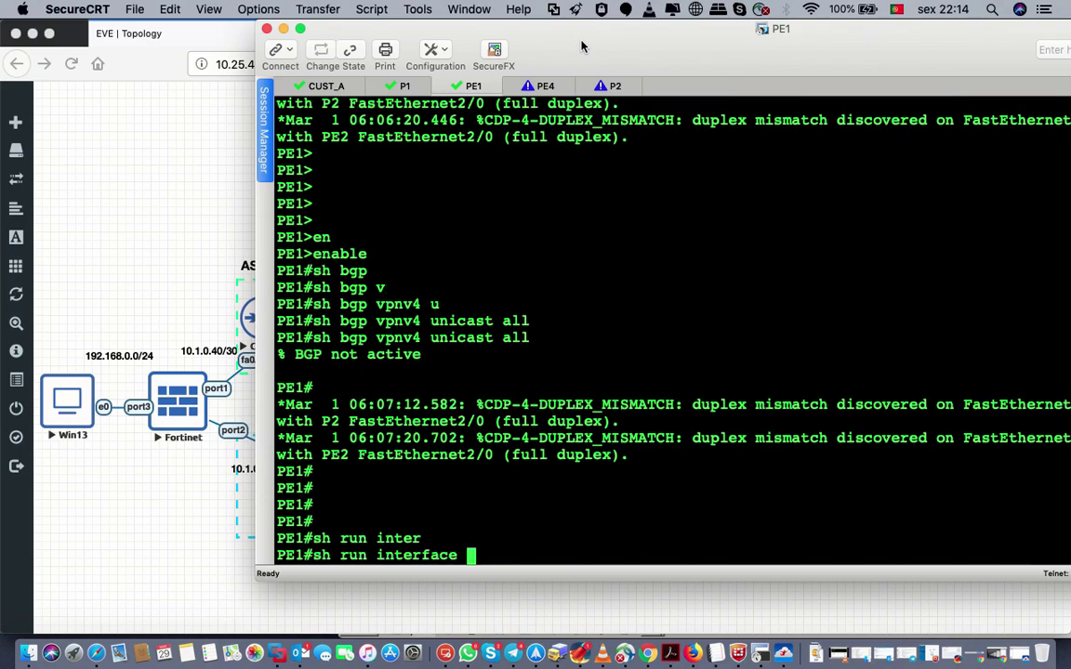
{"action": "mouse_move", "coordinate": [603, 42]}
{"action": "left_mouse_down"}
{"action": "mouse_move", "coordinate": [967, 51]}
{"action": "mouse_move", "coordinate": [609, 35]}
{"action": "left_mouse_up"}
{"action": "type", "text": "f"}
{"action": "key", "text": "Tab"}
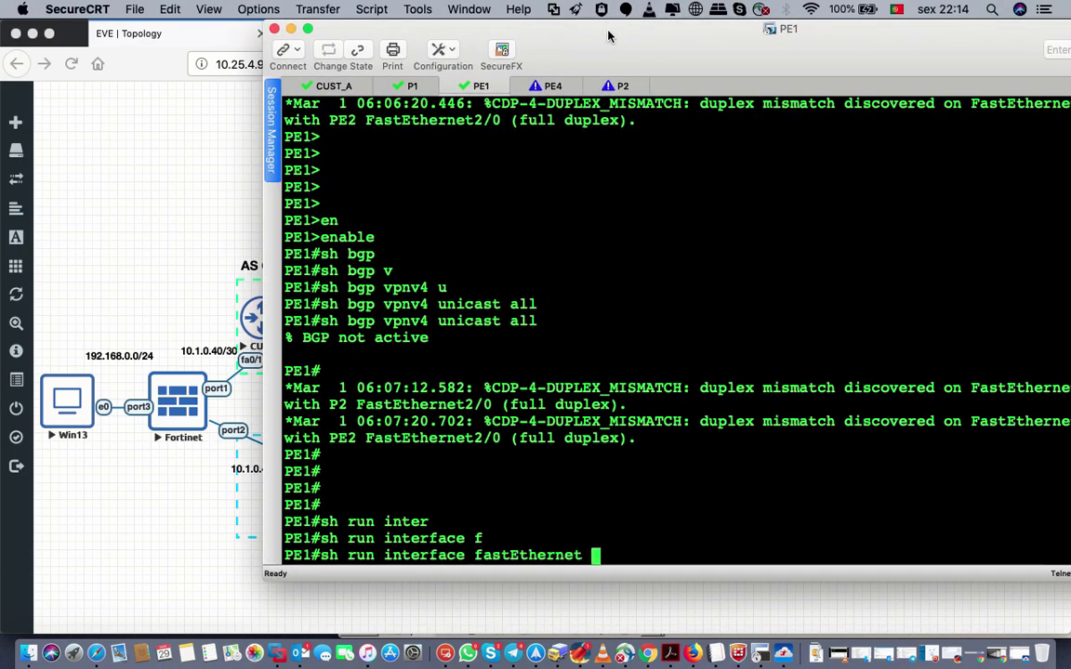
{"action": "type", "text": "2/0"}
{"action": "key", "text": "Return"}
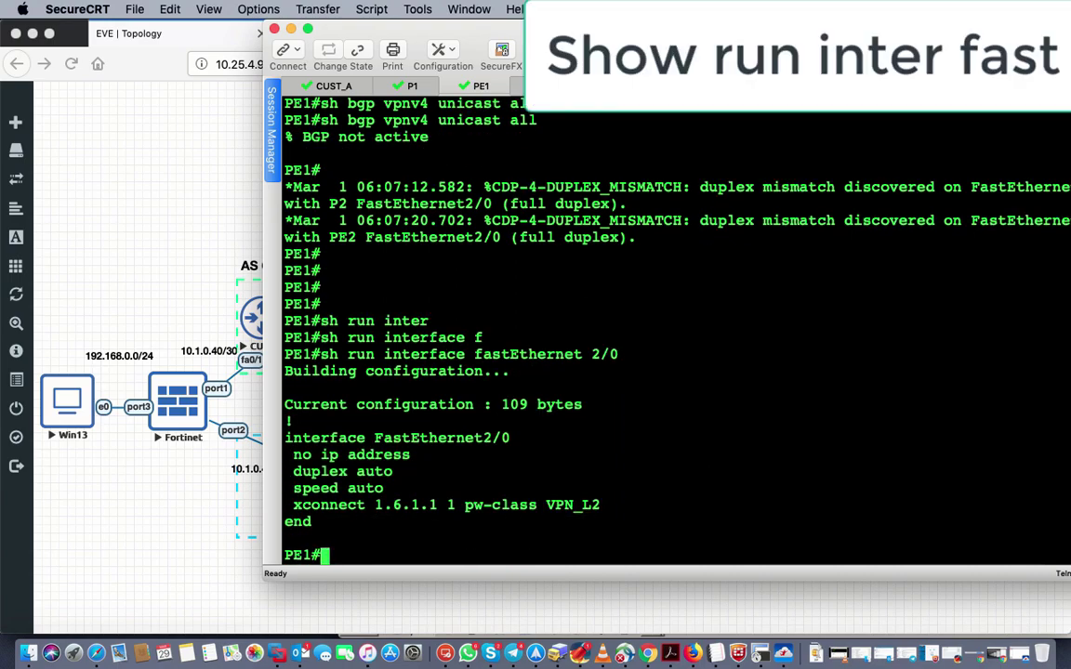
Reveal the VPN L2 topology beneath the terminal and examine FastEthernet2/0's xconnect peer 1.6.1.1 and pw-class VPN_L2 by highlighting them
{"action": "left_click_drag", "start_coordinate": [590, 47], "coordinate": [346, 45]}
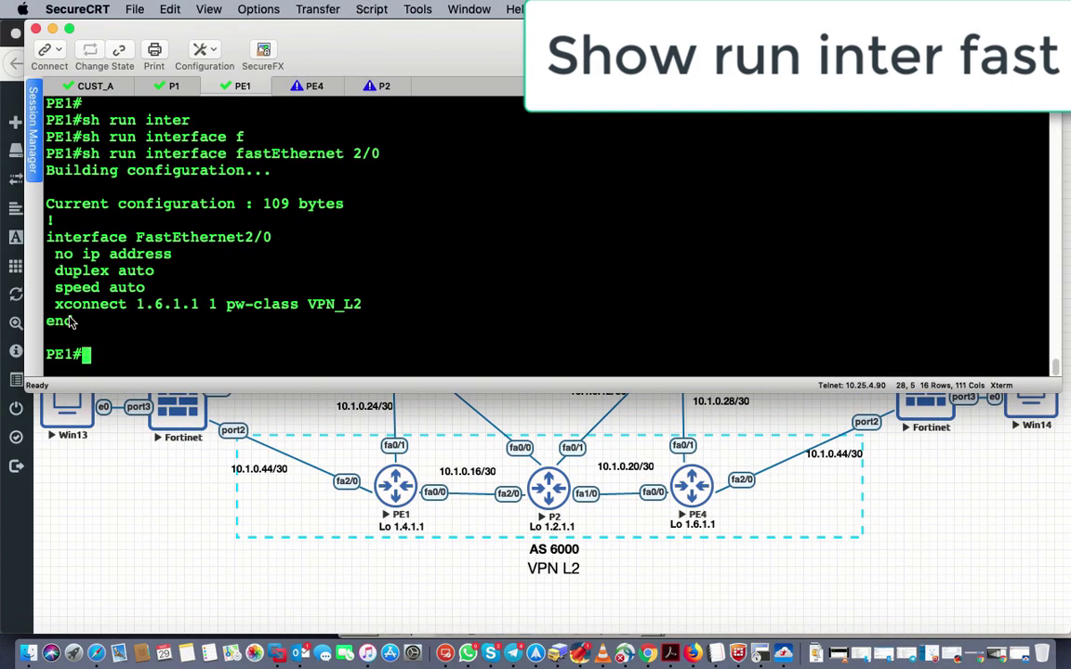
{"action": "left_click_drag", "start_coordinate": [47, 237], "coordinate": [280, 239]}
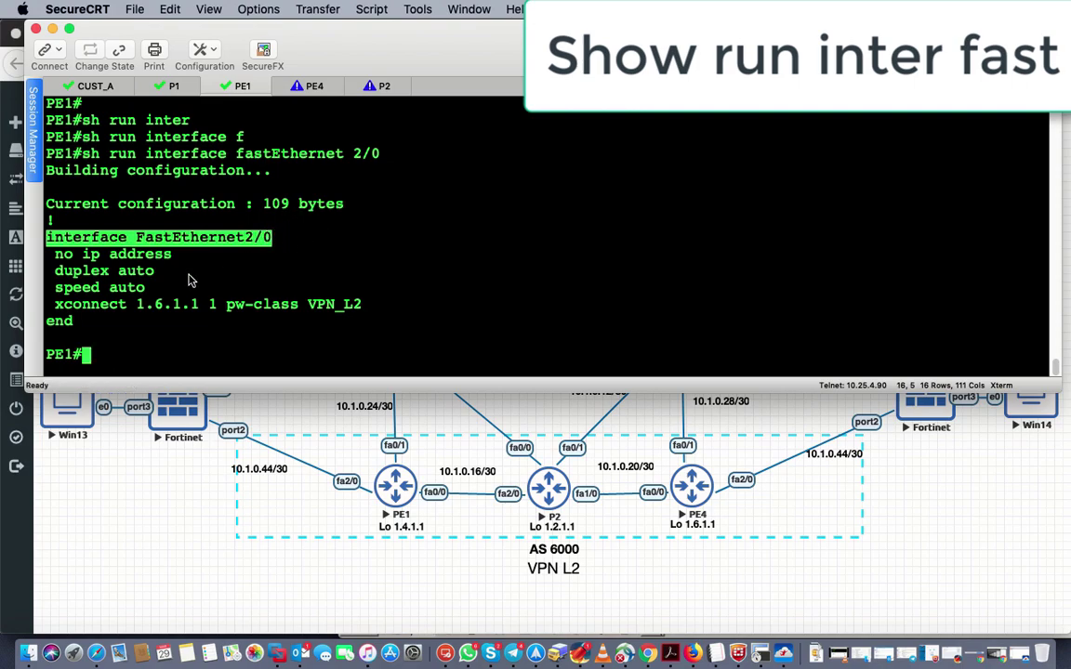
{"action": "left_click_drag", "start_coordinate": [54, 304], "coordinate": [215, 308]}
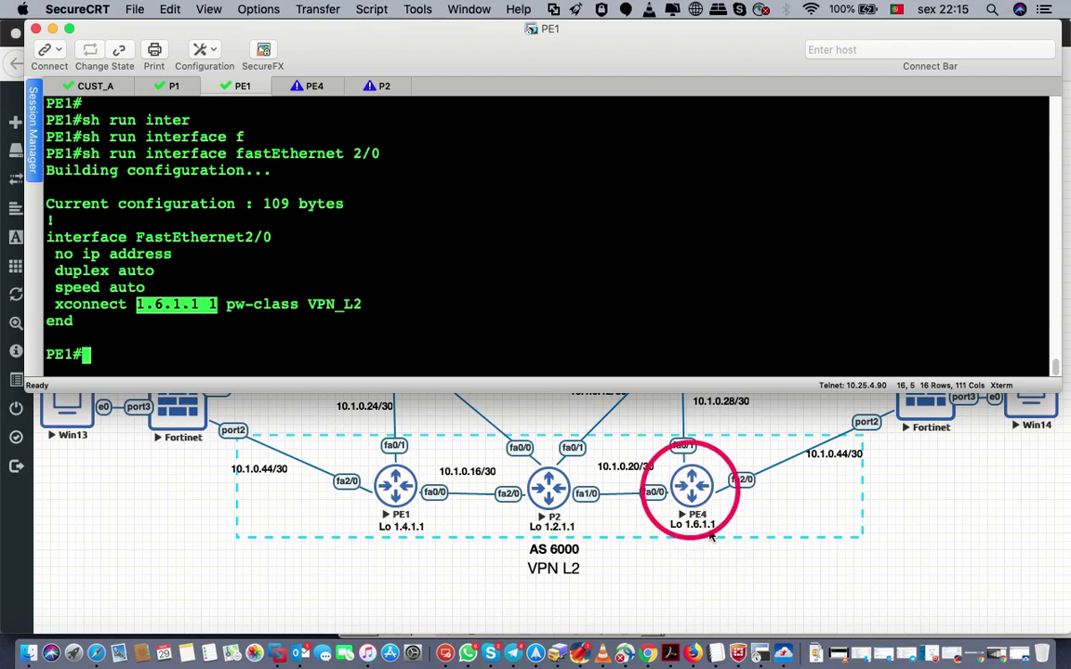
{"action": "left_click_drag", "start_coordinate": [226, 304], "coordinate": [307, 320]}
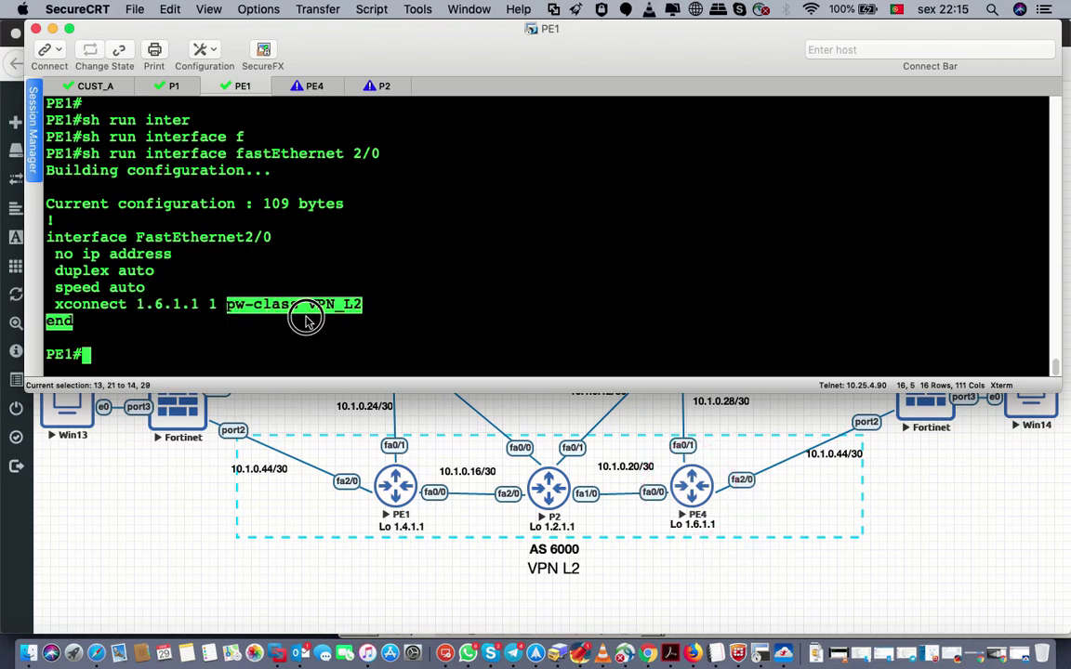
{"action": "left_click", "coordinate": [369, 329]}
{"action": "left_click_drag", "start_coordinate": [227, 304], "coordinate": [364, 318]}
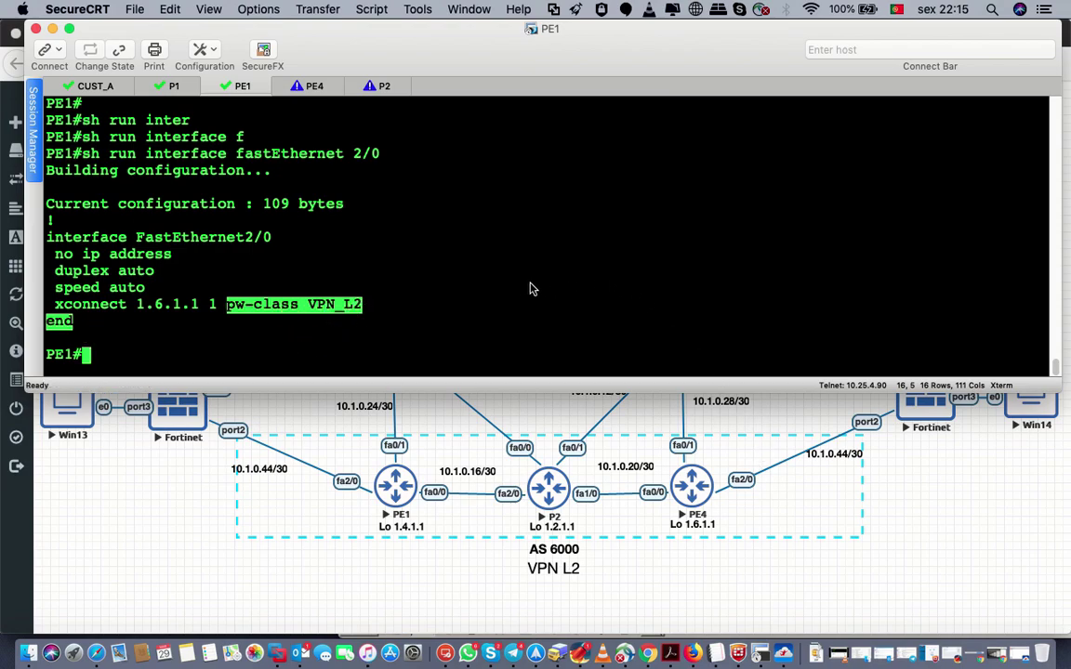
Display PE1's full running configuration with sh run and page through to its end
{"action": "type", "text": "shru "}
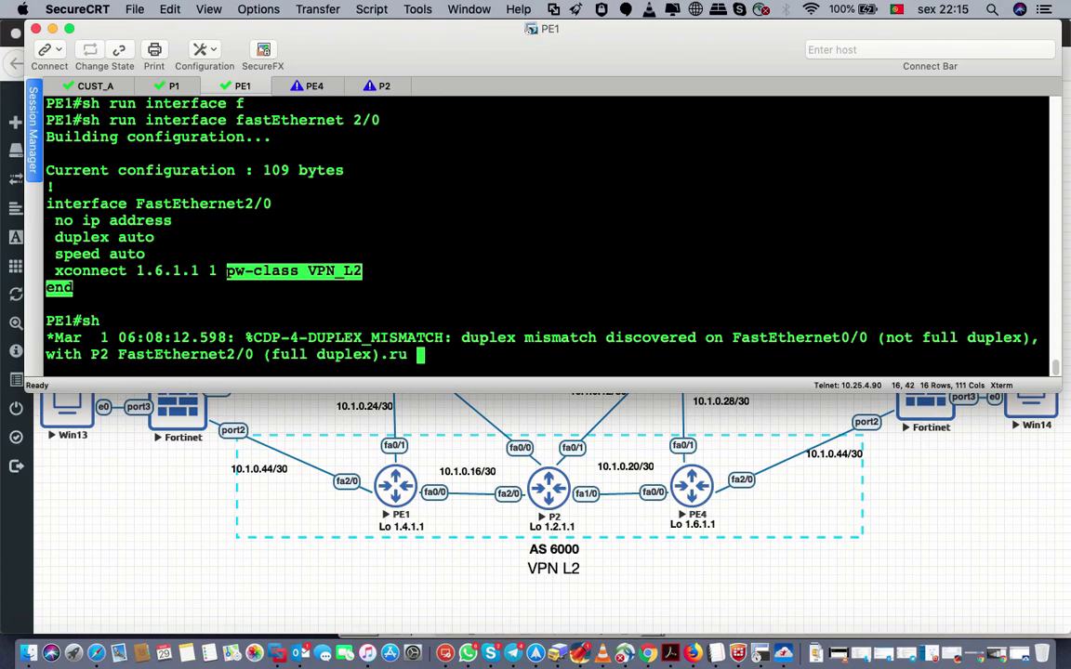
{"action": "type", "text": "n"}
{"action": "key", "text": "Return"}
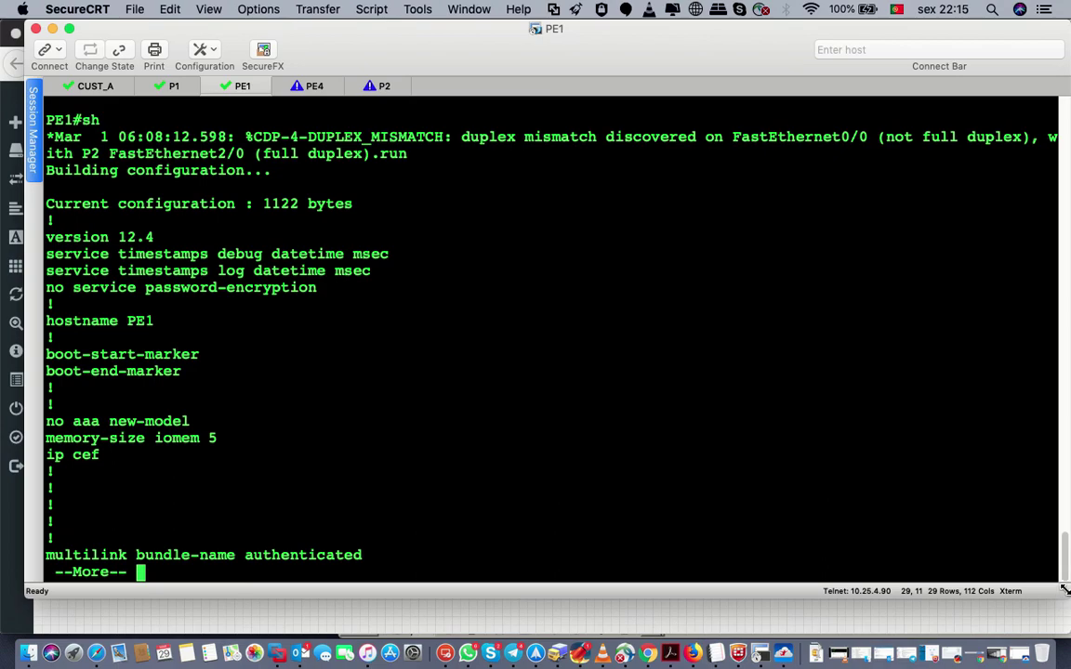
{"action": "key", "text": "space"}
{"action": "key", "text": "space"}
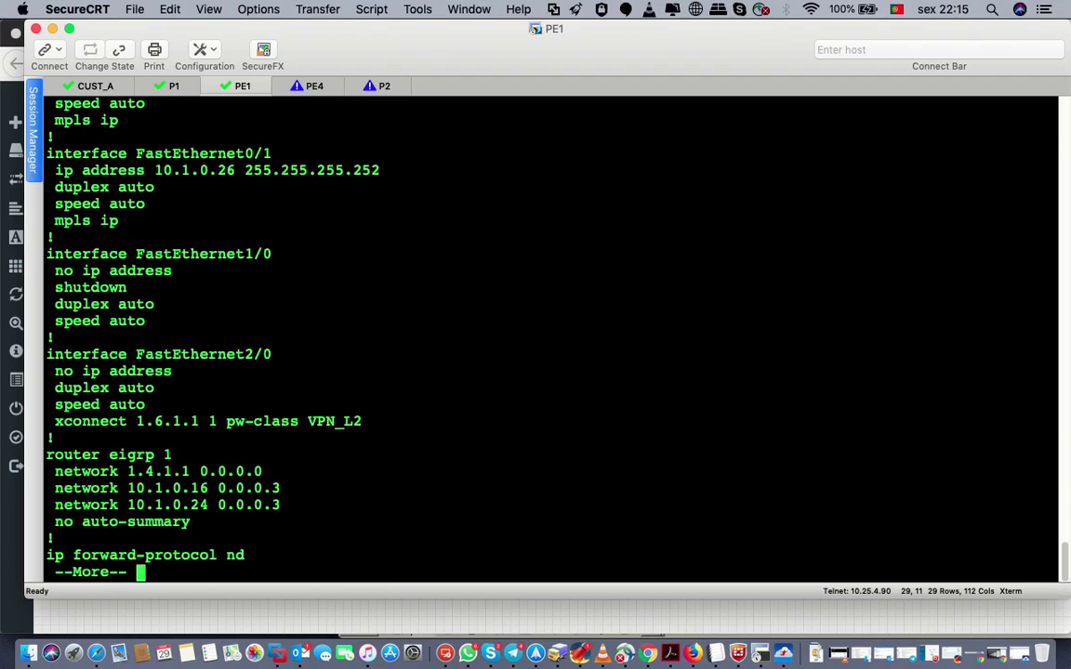
{"action": "key", "text": "space"}
{"action": "key", "text": "space"}
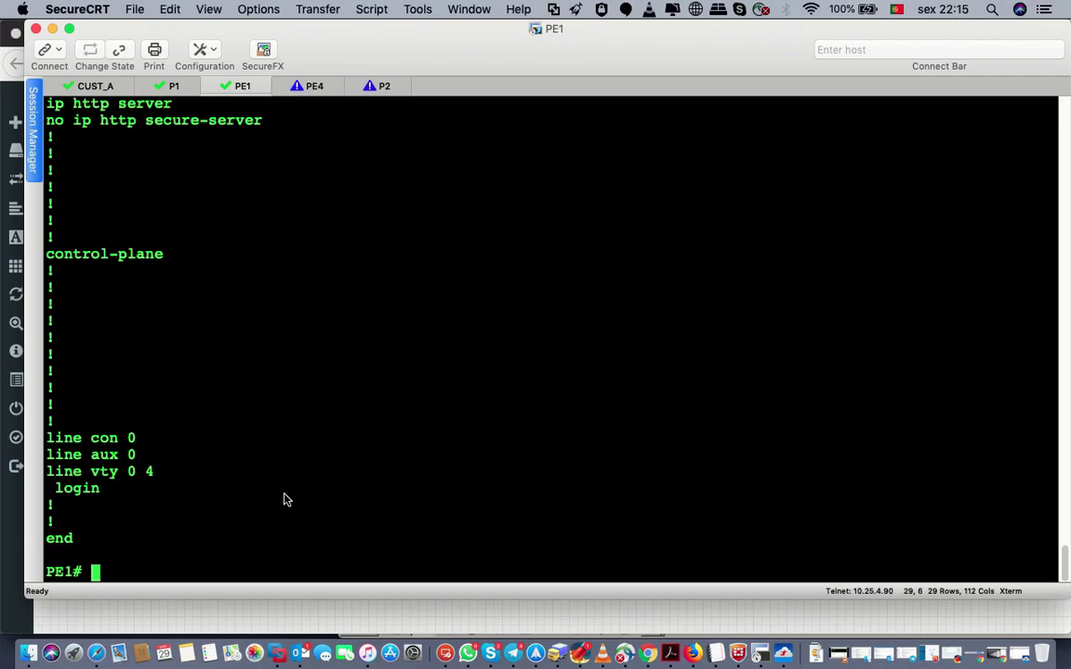
Examine the pseudowire-class VPN_L2 definition in PE1's configuration, highlighting its name and the encapsulation mpls line
{"action": "scroll", "coordinate": [285, 502], "scroll_direction": "up", "scroll_amount": 8}
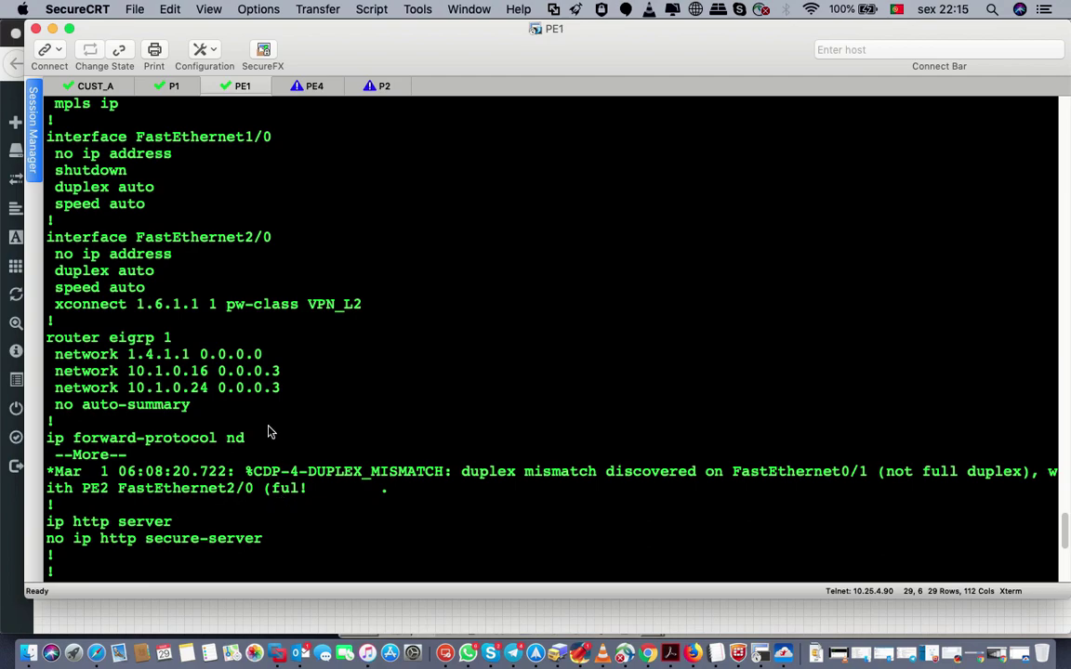
{"action": "scroll", "coordinate": [60, 284], "scroll_direction": "up", "scroll_amount": 15}
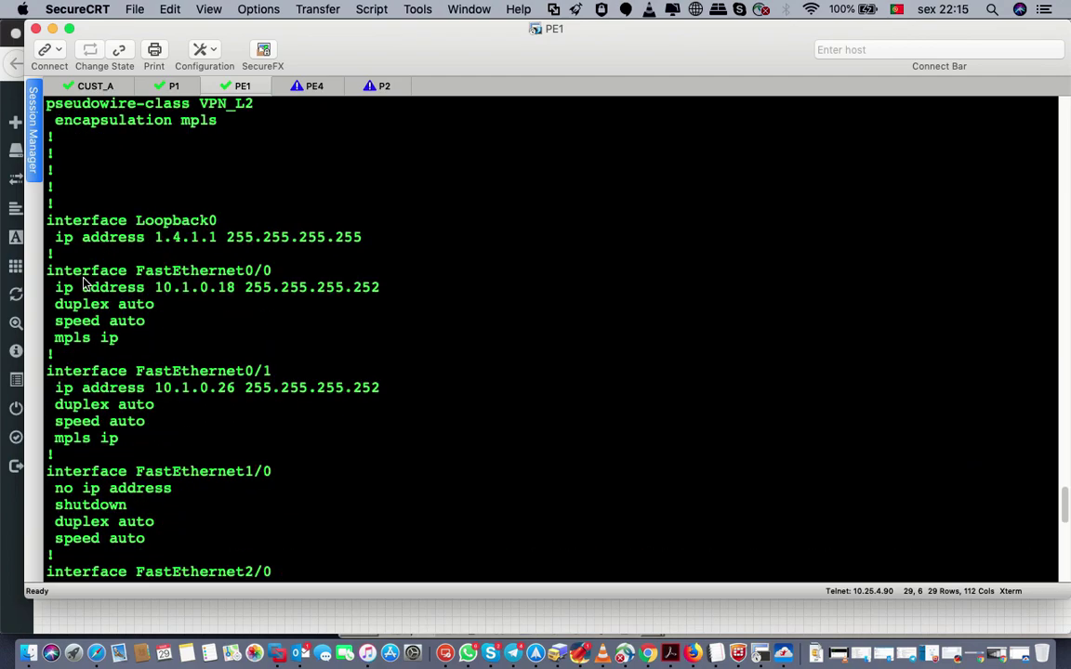
{"action": "scroll", "coordinate": [84, 284], "scroll_direction": "down", "scroll_amount": 7}
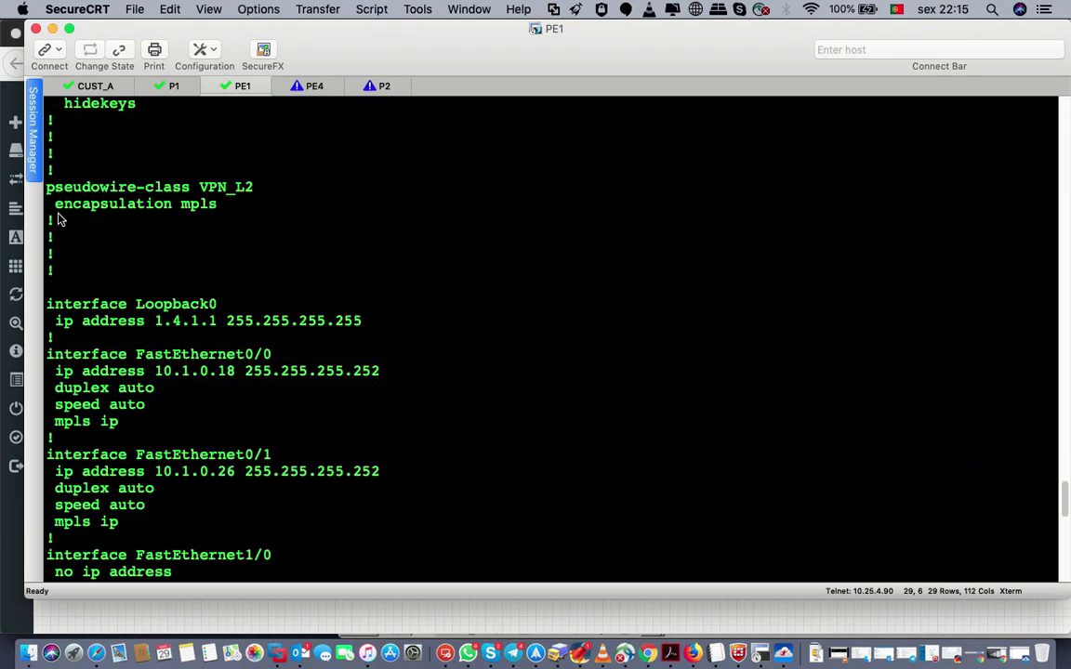
{"action": "left_click_drag", "start_coordinate": [53, 192], "coordinate": [262, 201]}
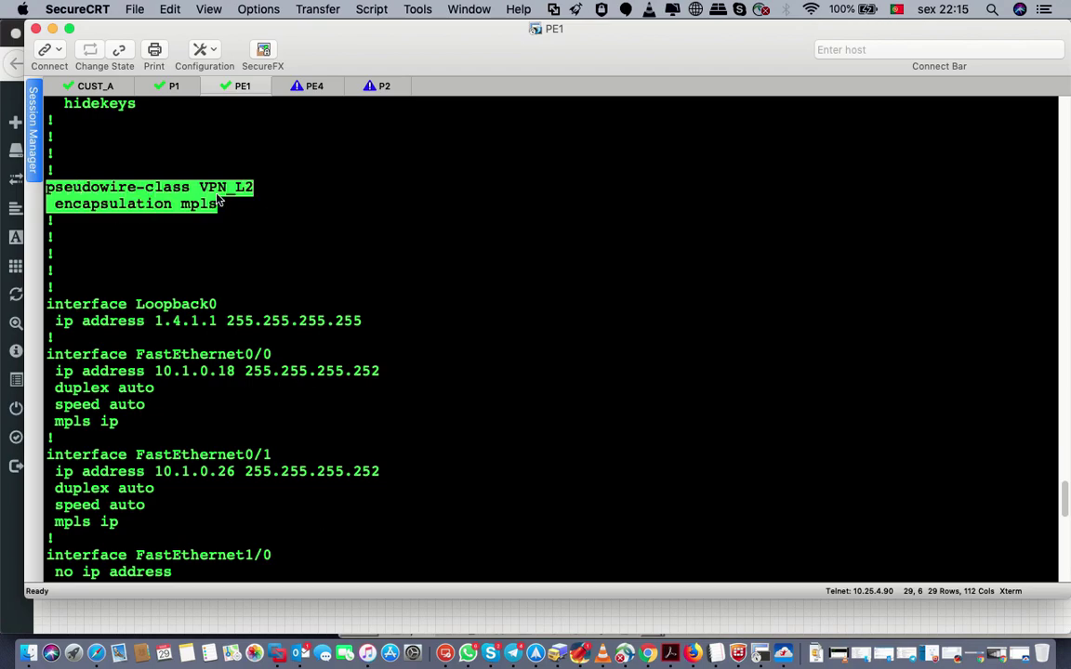
{"action": "left_click", "coordinate": [262, 210]}
{"action": "left_click_drag", "start_coordinate": [200, 186], "coordinate": [254, 186]}
{"action": "left_click_drag", "start_coordinate": [61, 210], "coordinate": [227, 210]}
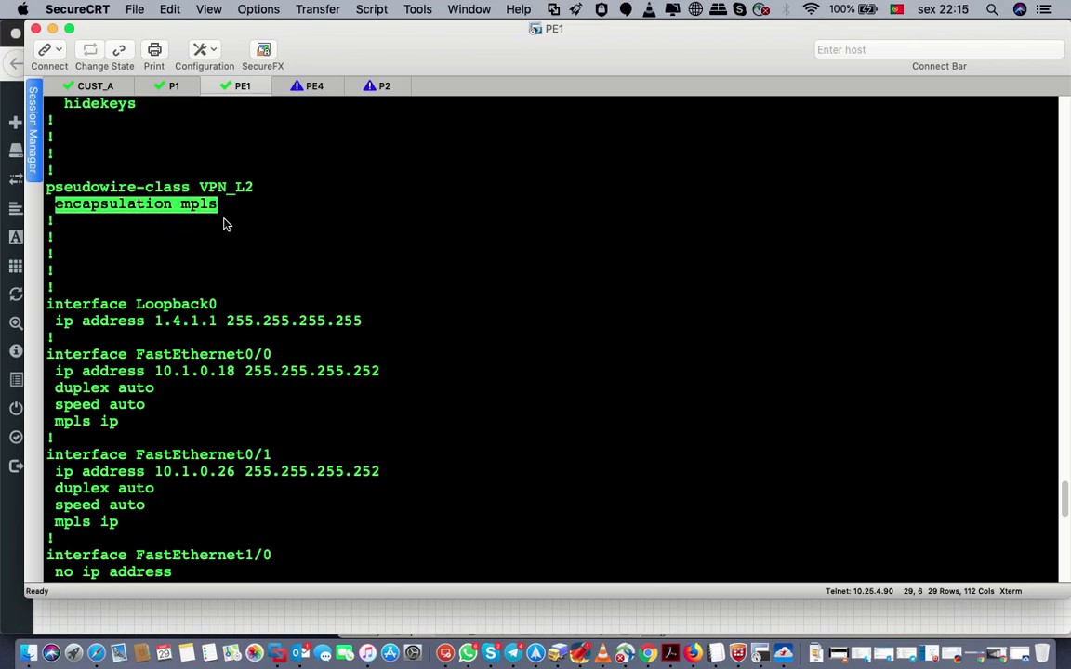
{"action": "left_click", "coordinate": [180, 229]}
{"action": "left_click_drag", "start_coordinate": [62, 213], "coordinate": [228, 214]}
Switch to the PE4 session and enter privileged EXEC mode with enable
{"action": "left_click", "coordinate": [288, 85]}
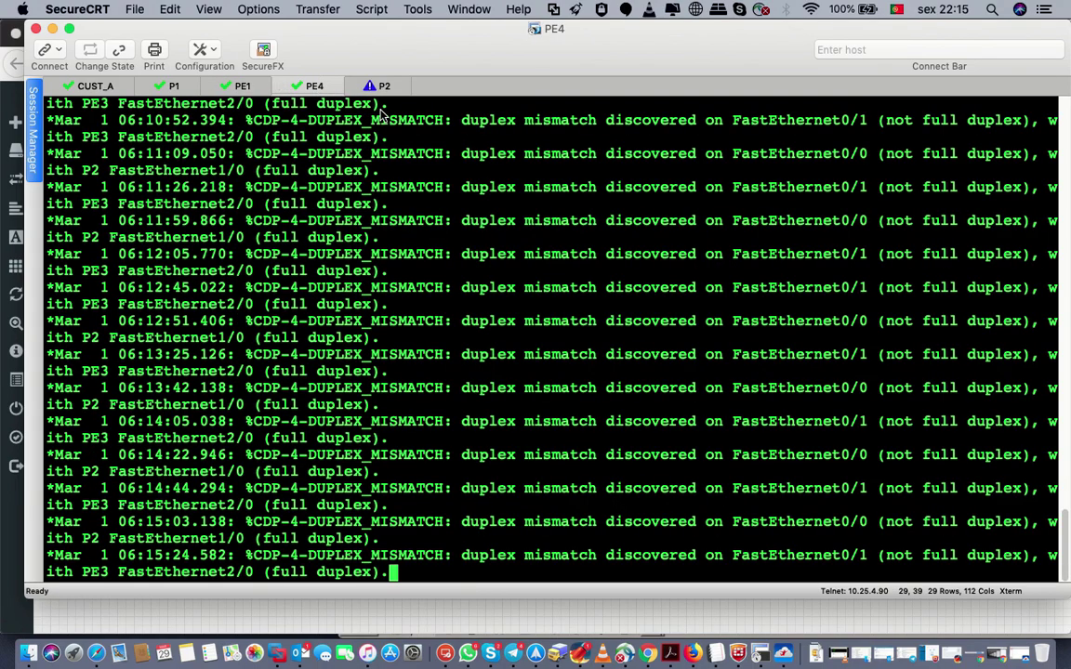
{"action": "key", "text": "Return"}
{"action": "key", "text": "Return"}
{"action": "key", "text": "Return"}
{"action": "key", "text": "Return"}
{"action": "key", "text": "Return"}
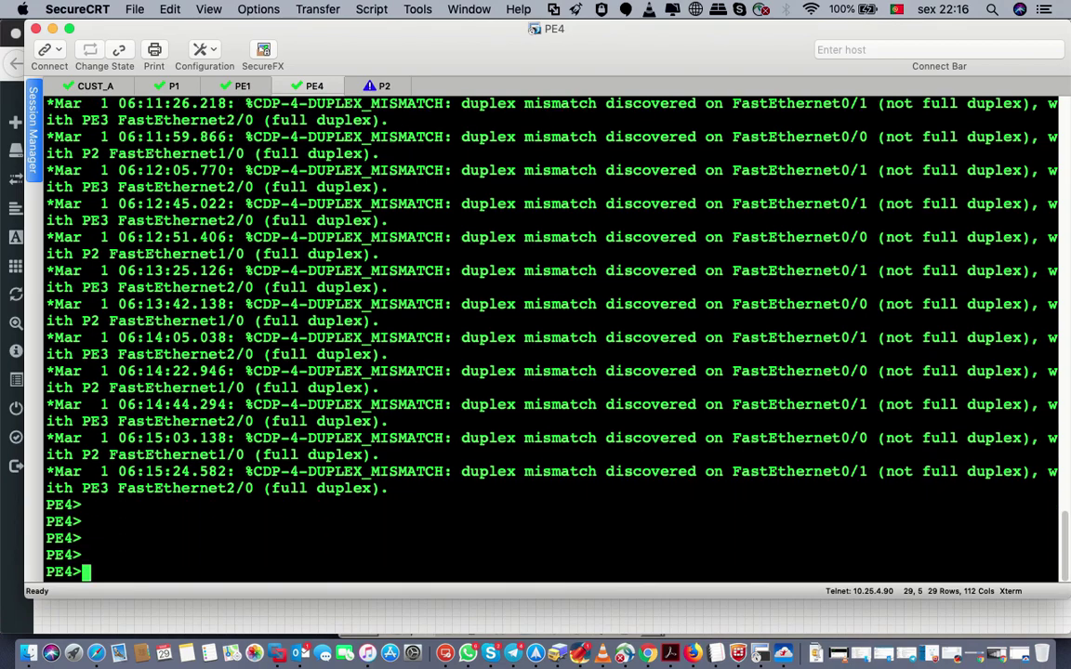
{"action": "type", "text": "en"}
{"action": "key", "text": "Tab"}
{"action": "key", "text": "Return"}
{"action": "type", "text": "e"}
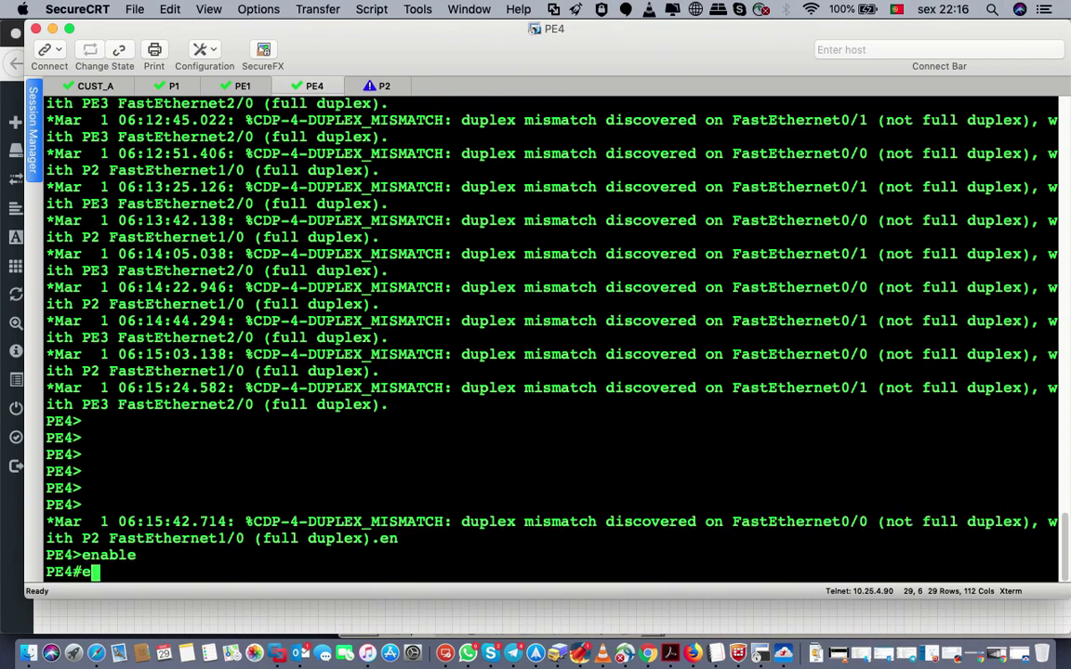
{"action": "type", "text": "n"}
{"action": "key", "text": "Tab"}
{"action": "key", "text": "BackSpace"}
{"action": "key", "text": "BackSpace"}
{"action": "key", "text": "BackSpace"}
{"action": "key", "text": "BackSpace"}
{"action": "key", "text": "BackSpace"}
{"action": "key", "text": "BackSpace"}
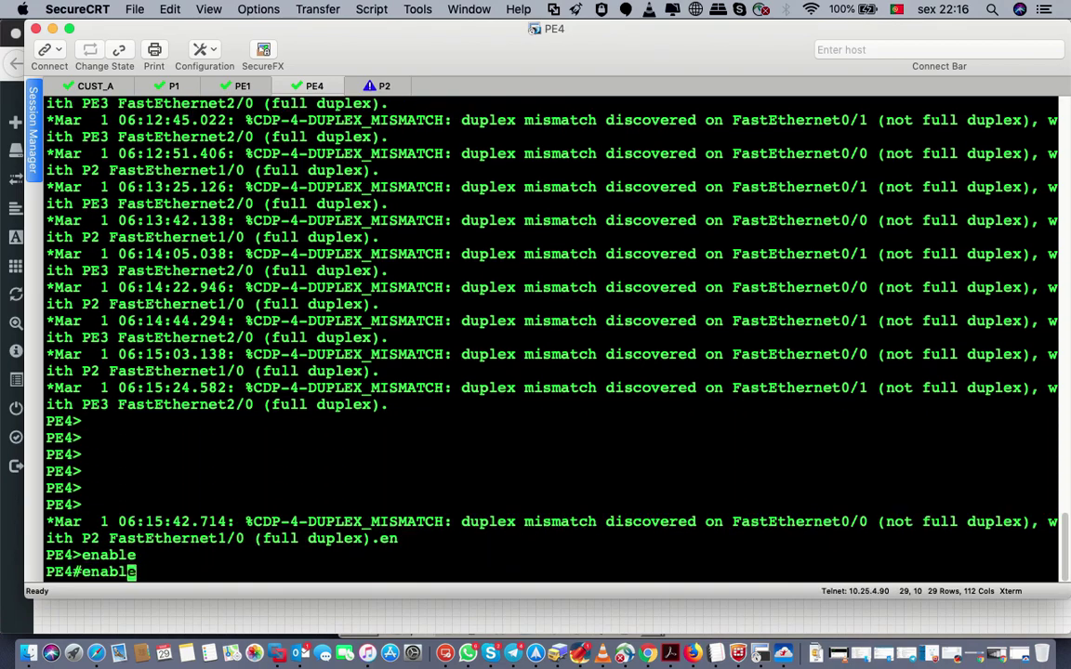
Display the running configuration of PE4's customer-facing interface with sh run interface fastEthernet 2/0
{"action": "type", "text": "sh ru"}
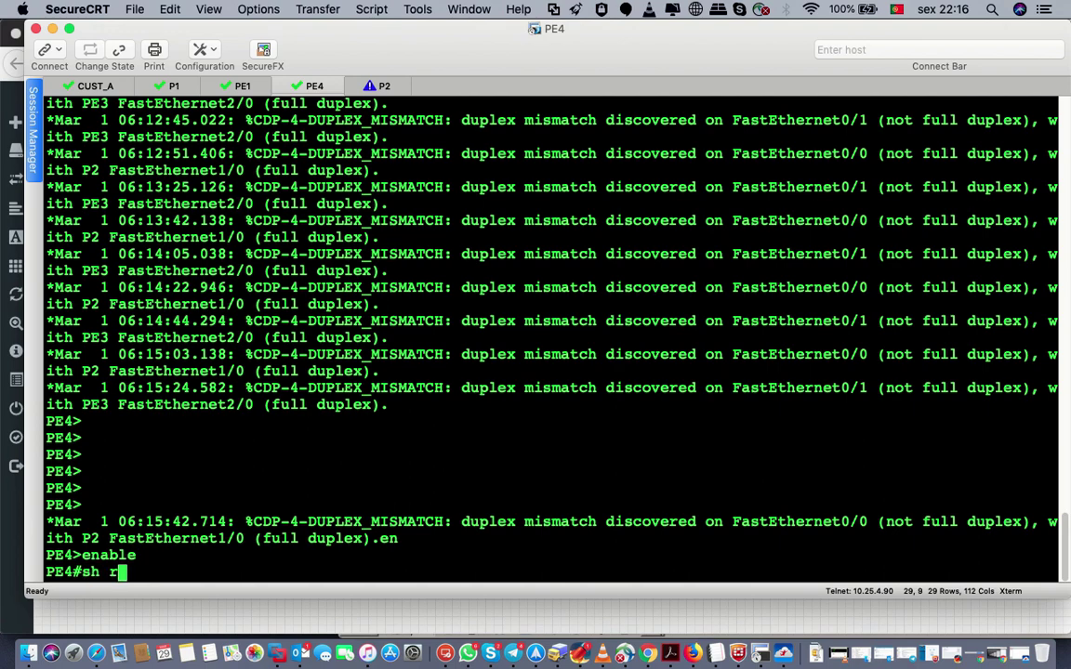
{"action": "key", "text": "Tab"}
{"action": "type", "text": "n"}
{"action": "key", "text": "Tab"}
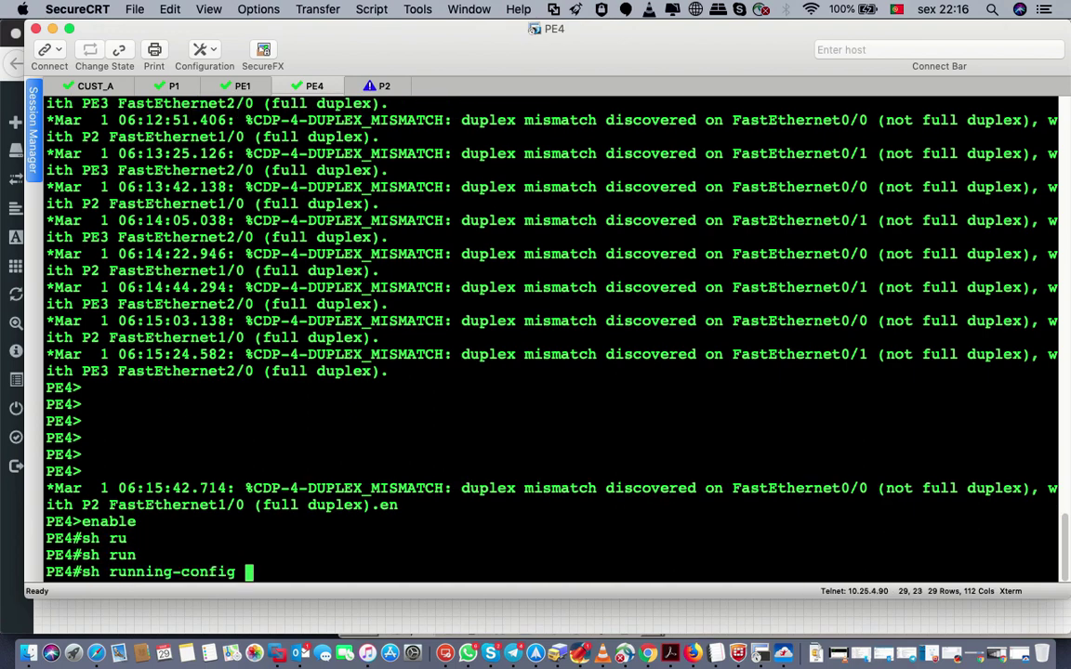
{"action": "key", "text": "BackSpace"}
{"action": "key", "text": "BackSpace"}
{"action": "key", "text": "BackSpace"}
{"action": "key", "text": "BackSpace"}
{"action": "key", "text": "BackSpace"}
{"action": "key", "text": "BackSpace"}
{"action": "key", "text": "BackSpace"}
{"action": "key", "text": "BackSpace"}
{"action": "key", "text": "BackSpace"}
{"action": "key", "text": "BackSpace"}
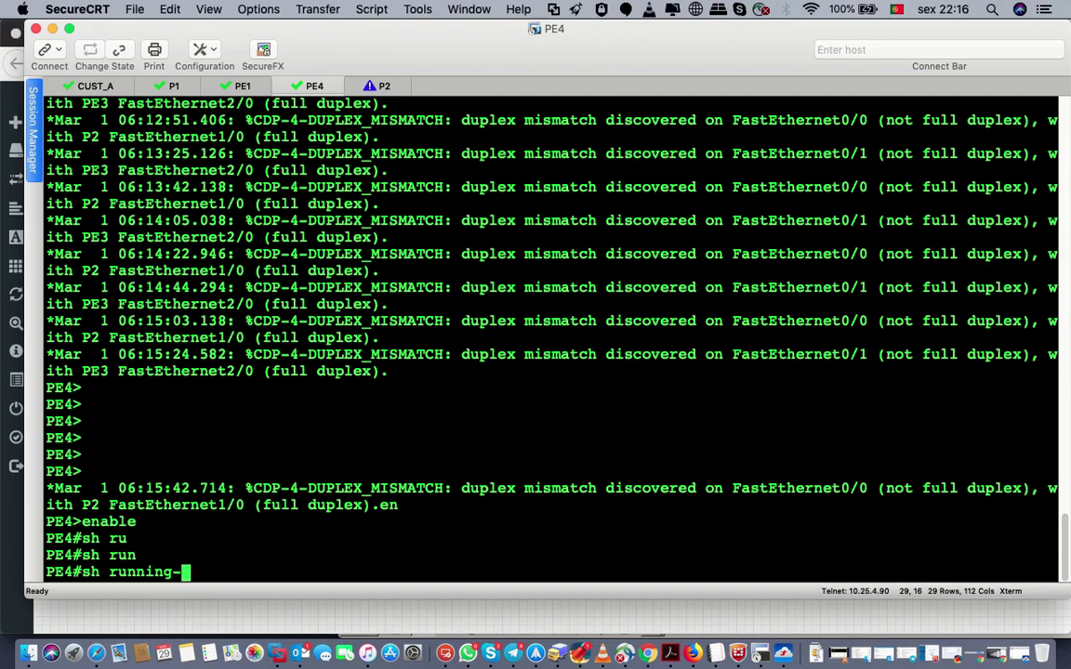
{"action": "key", "text": "BackSpace"}
{"action": "key", "text": "BackSpace"}
{"action": "key", "text": "BackSpace"}
{"action": "type", "text": "n inter"}
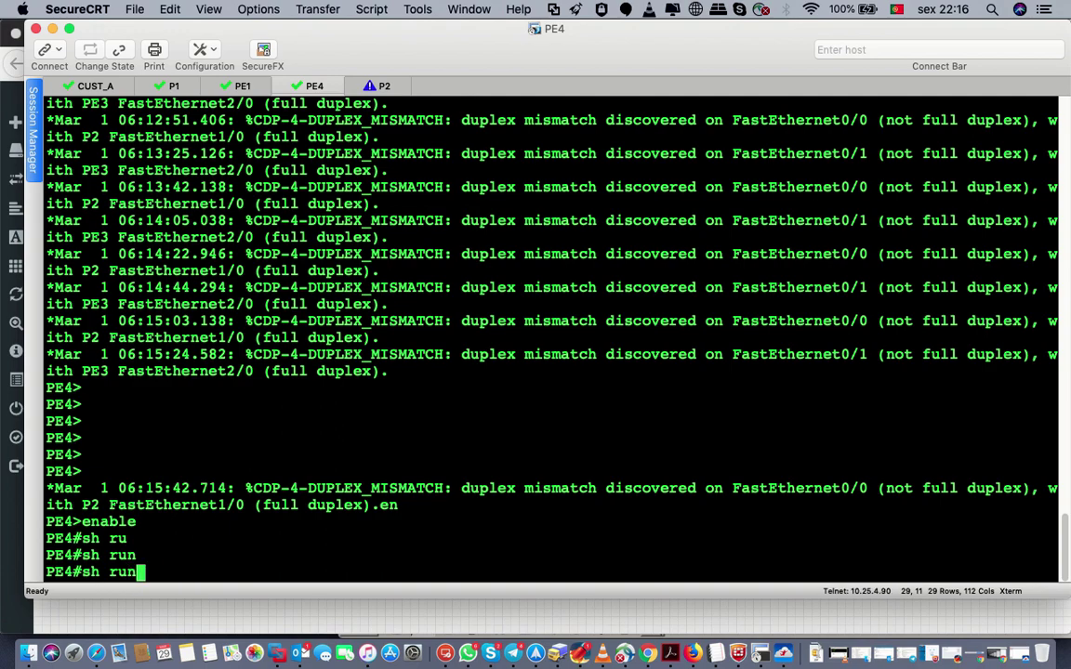
{"action": "key", "text": "Tab"}
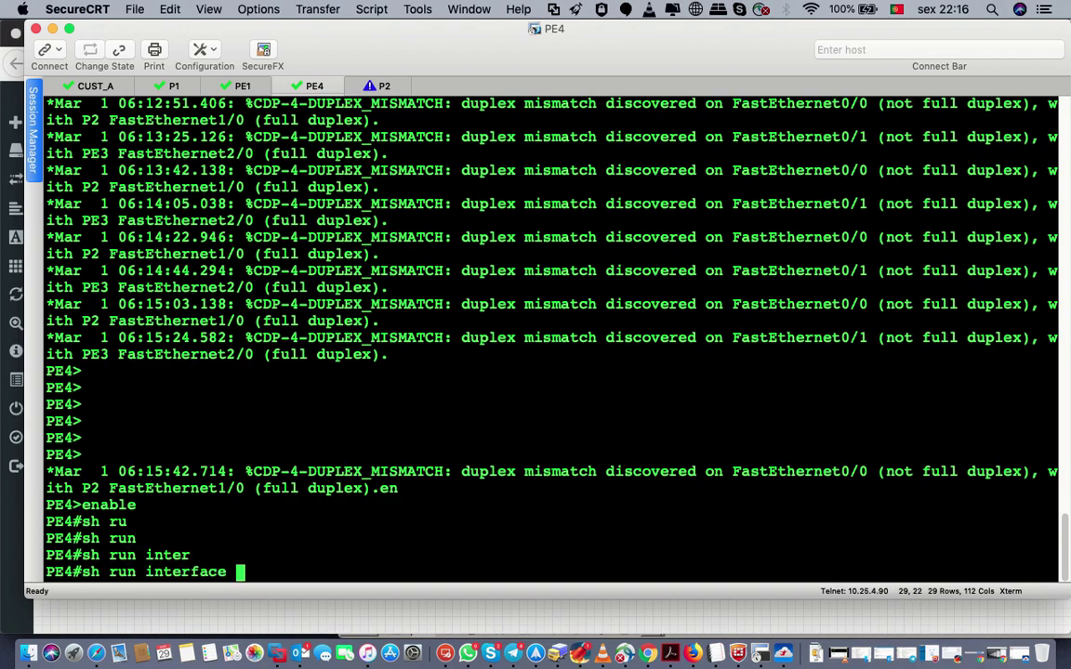
{"action": "type", "text": "f"}
{"action": "key", "text": "Tab"}
{"action": "type", "text": "2"}
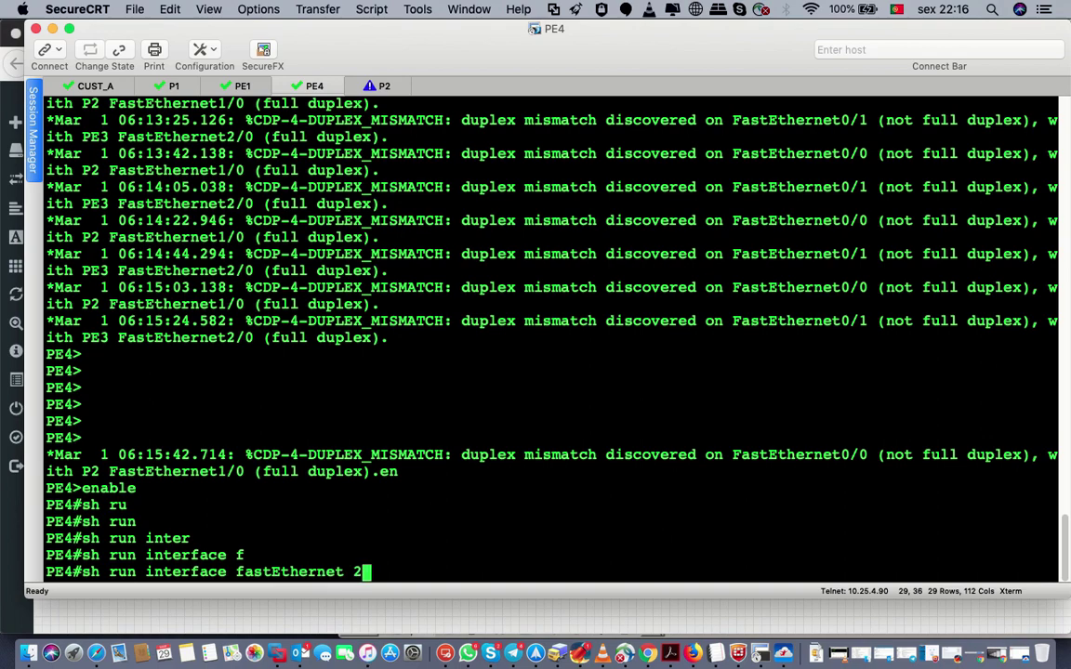
{"action": "key", "text": "Return"}
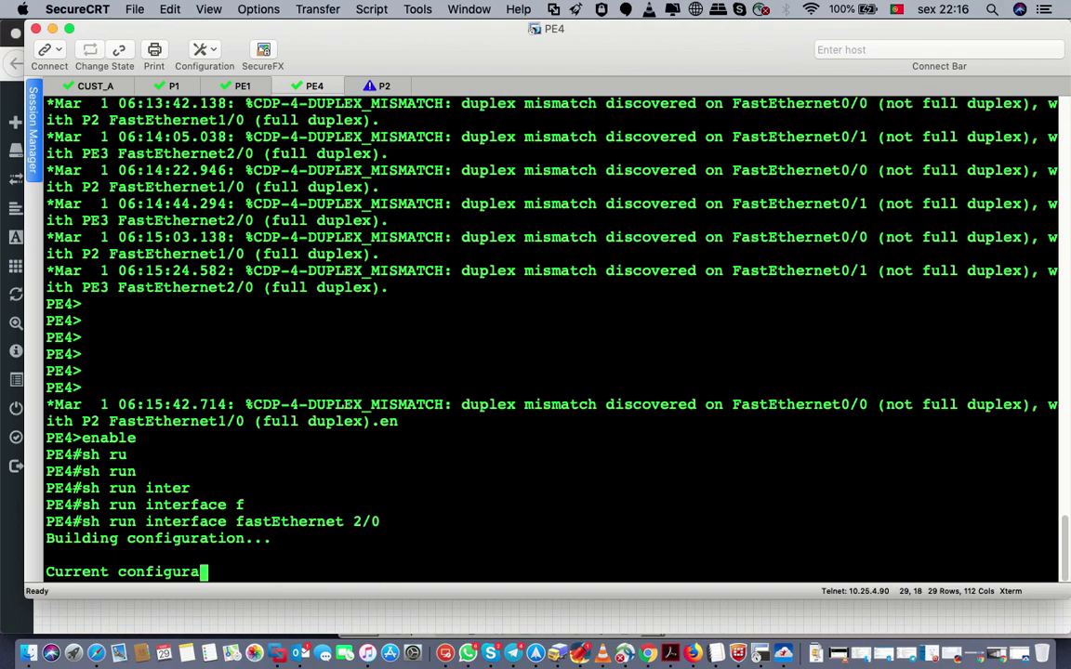
Examine PE4's FastEthernet2/0 configuration, highlighting the no ip address, duplex auto and speed auto lines
{"action": "left_click_drag", "start_coordinate": [55, 522], "coordinate": [353, 538]}
{"action": "left_click", "coordinate": [180, 486]}
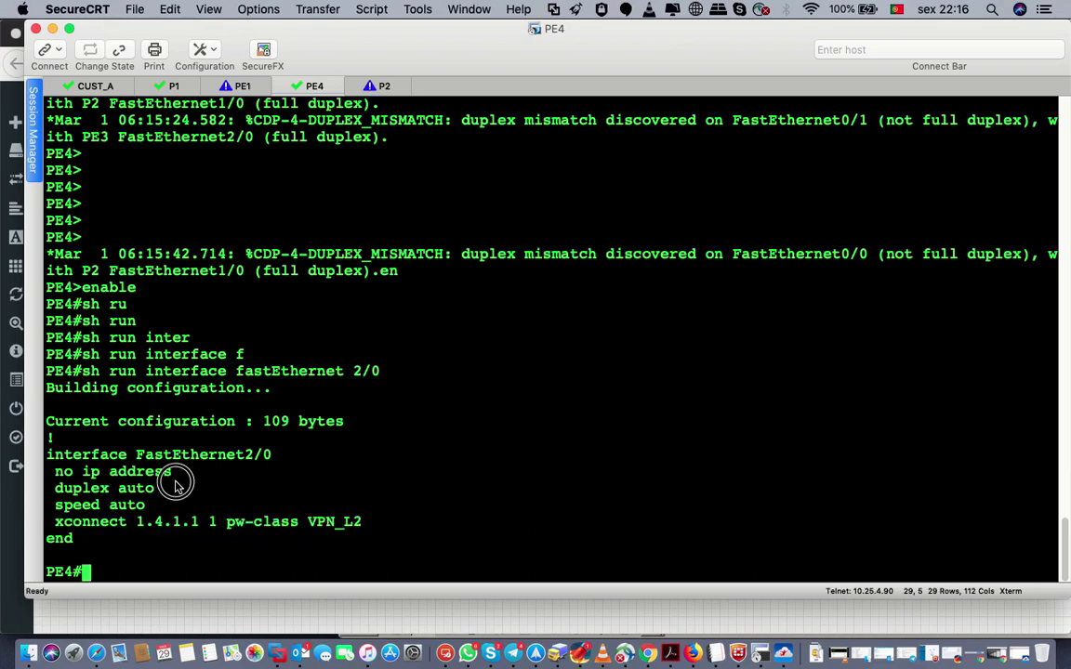
{"action": "left_click_drag", "start_coordinate": [65, 476], "coordinate": [179, 506]}
Reveal the EVE topology behind the terminal and open the console session of router PE2, bringing its full width into view
{"action": "left_click_drag", "start_coordinate": [321, 44], "coordinate": [367, 26]}
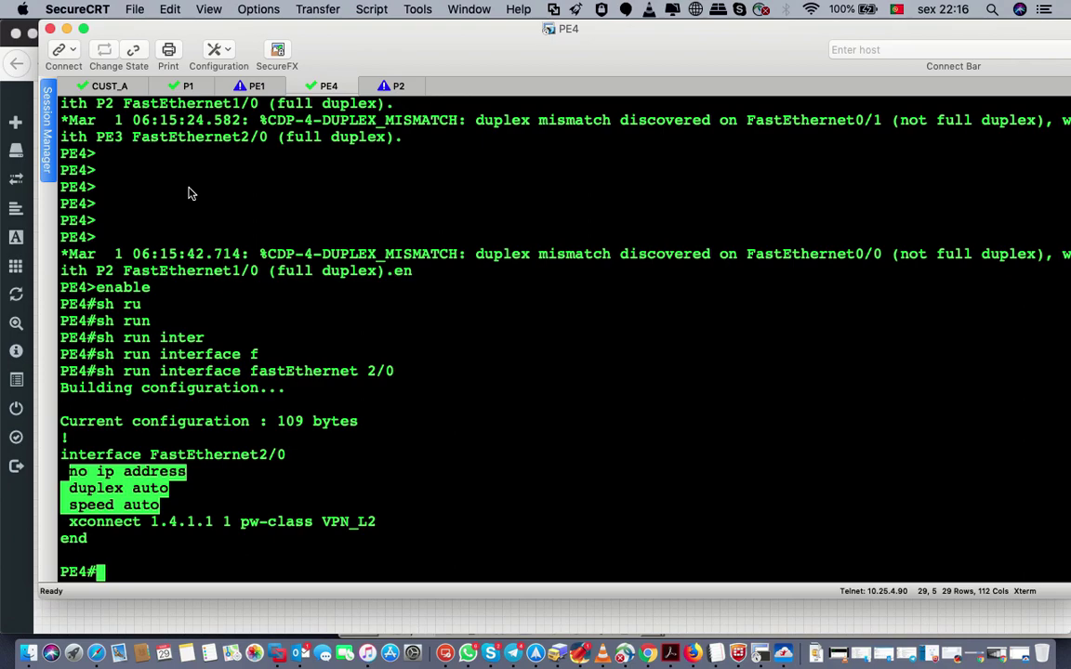
{"action": "left_click", "coordinate": [66, 28]}
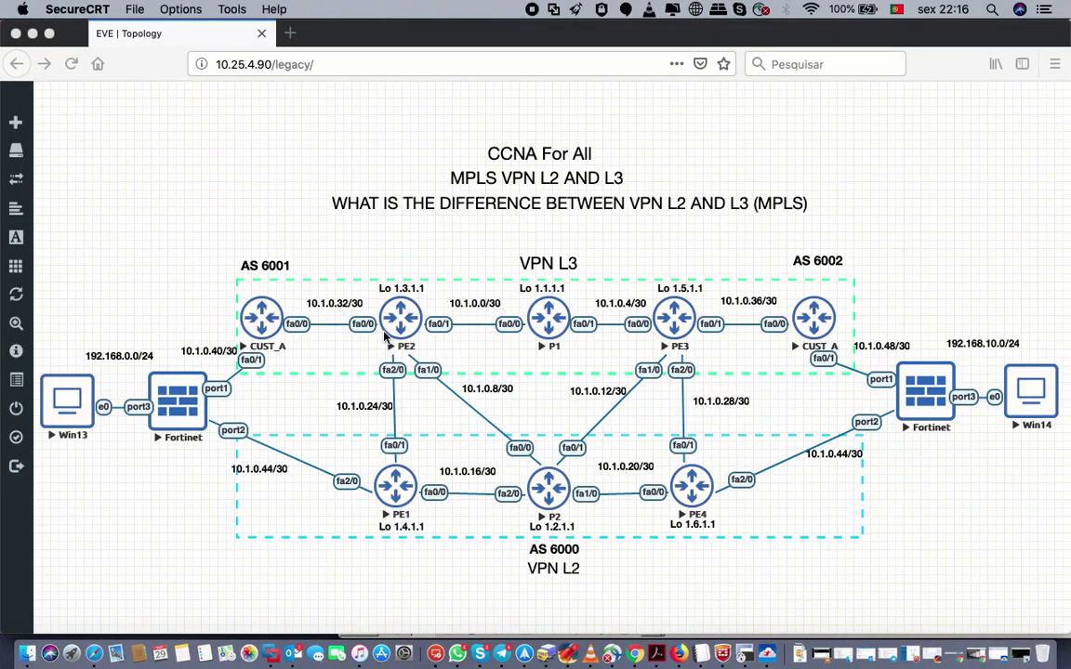
{"action": "left_click", "coordinate": [406, 324]}
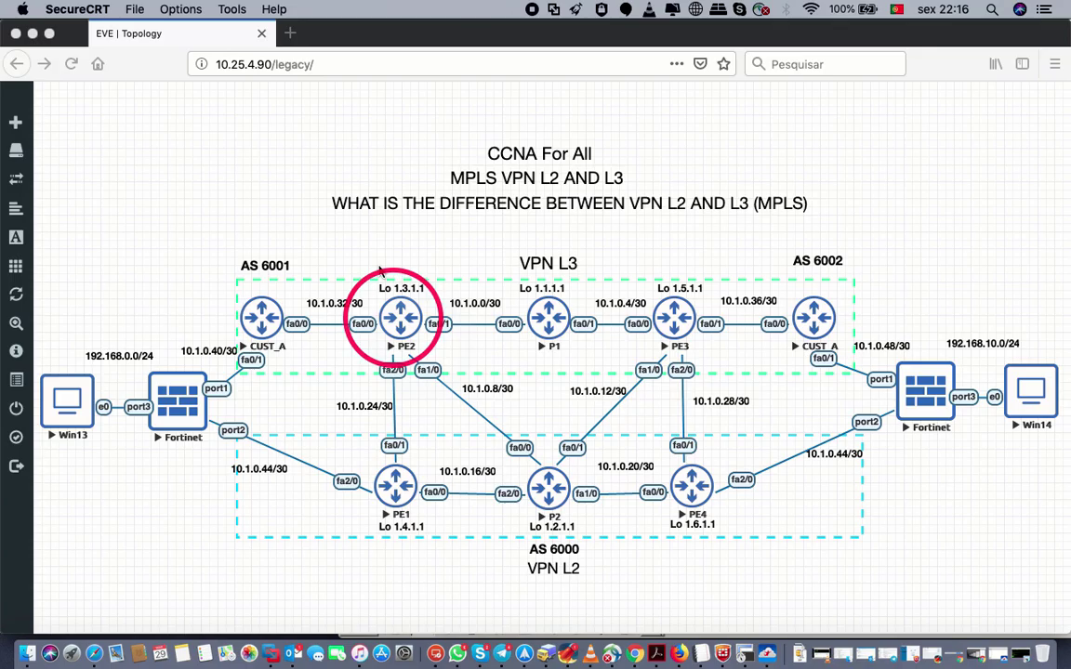
{"action": "left_click", "coordinate": [718, 625]}
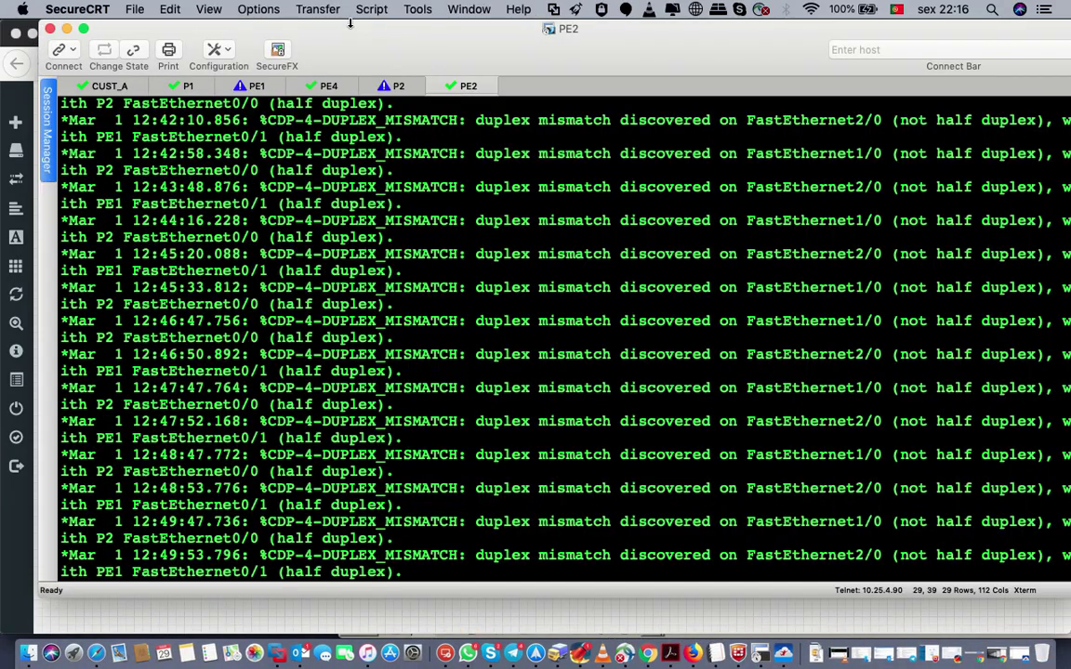
{"action": "left_click_drag", "start_coordinate": [505, 56], "coordinate": [474, 7]}
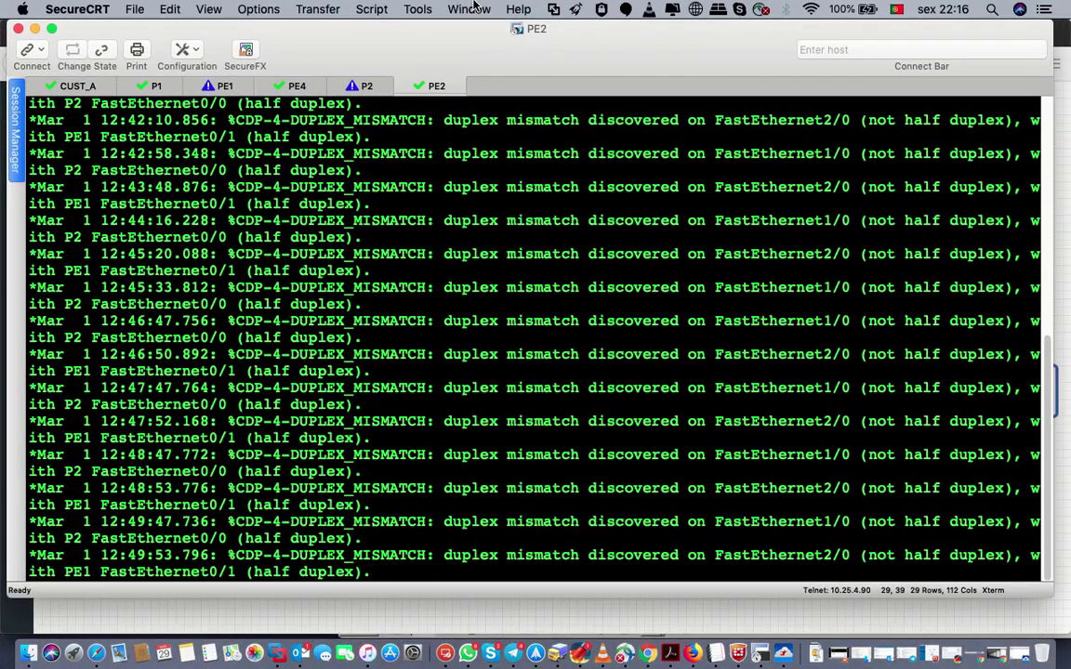
Wake the PE2 console and enter privileged EXEC mode with enable
{"action": "key", "text": "Return"}
{"action": "key", "text": "Return"}
{"action": "key", "text": "Return"}
{"action": "key", "text": "Return"}
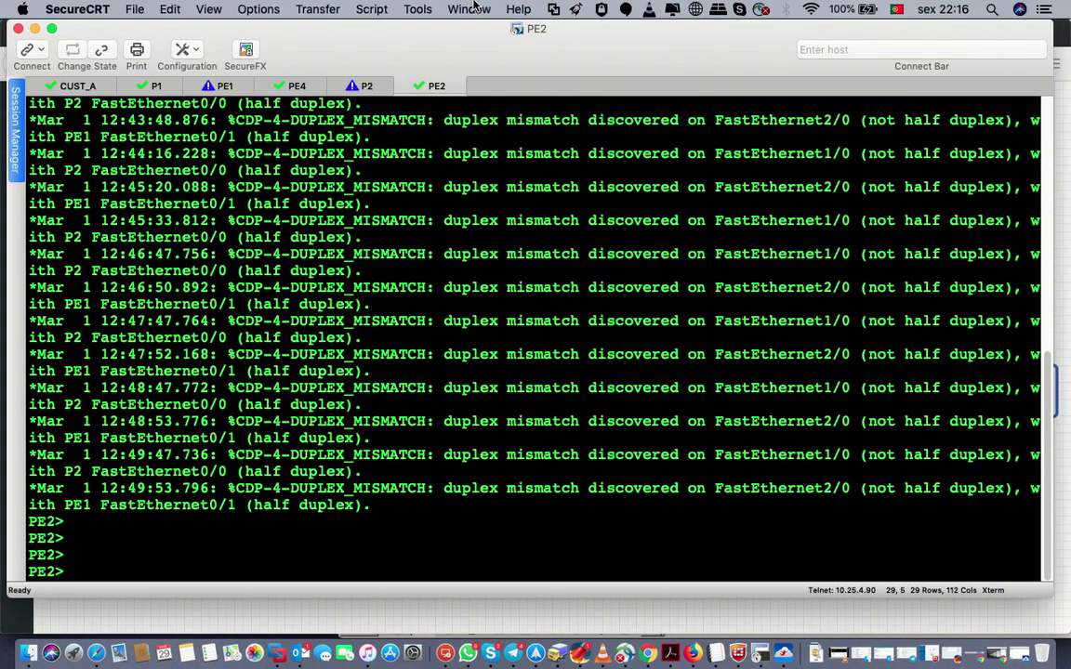
{"action": "type", "text": "en"}
{"action": "key", "text": "Tab"}
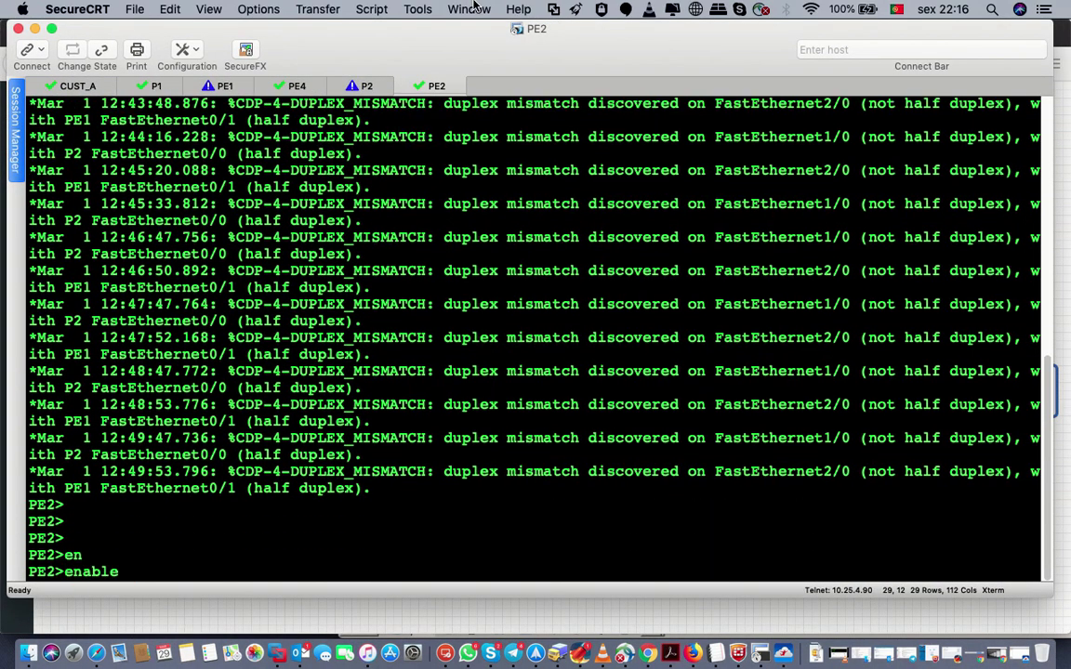
{"action": "key", "text": "Return"}
Display PE2's full running configuration with sh run and continue past its first page
{"action": "type", "text": "sh run"}
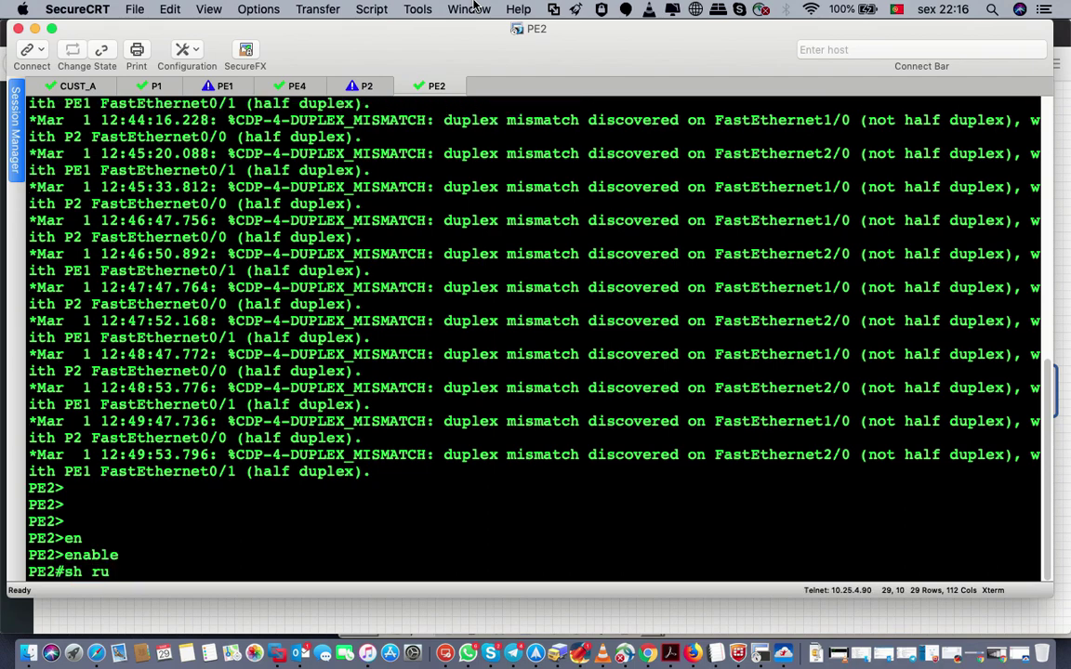
{"action": "key", "text": "Return"}
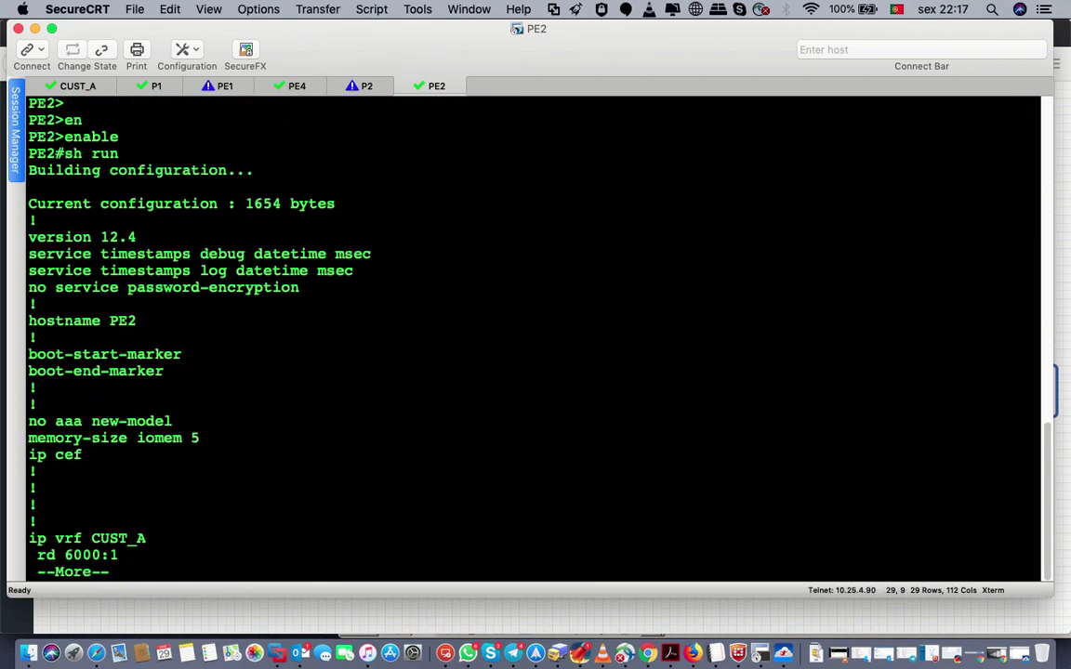
{"action": "key", "text": "space"}
Examine the ip vrf CUST_A definition on PE2, highlighting its name, rd 6000:1 and the route-target export and import lines
{"action": "scroll", "coordinate": [82, 331], "scroll_direction": "up", "scroll_amount": 5}
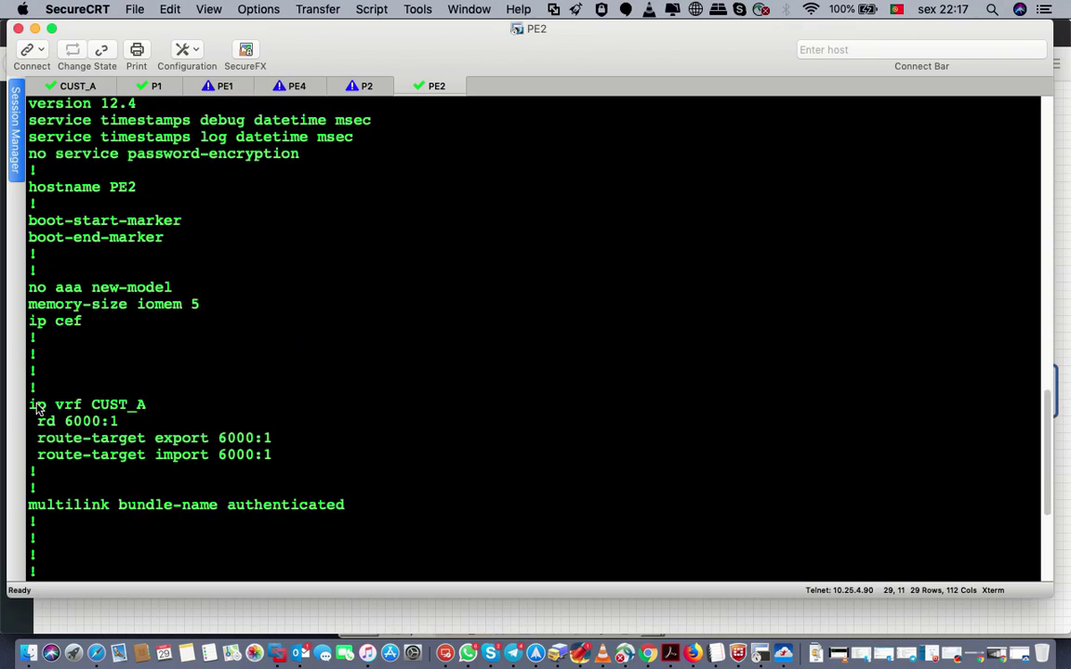
{"action": "left_click_drag", "start_coordinate": [34, 406], "coordinate": [181, 411]}
{"action": "left_click_drag", "start_coordinate": [31, 428], "coordinate": [121, 428]}
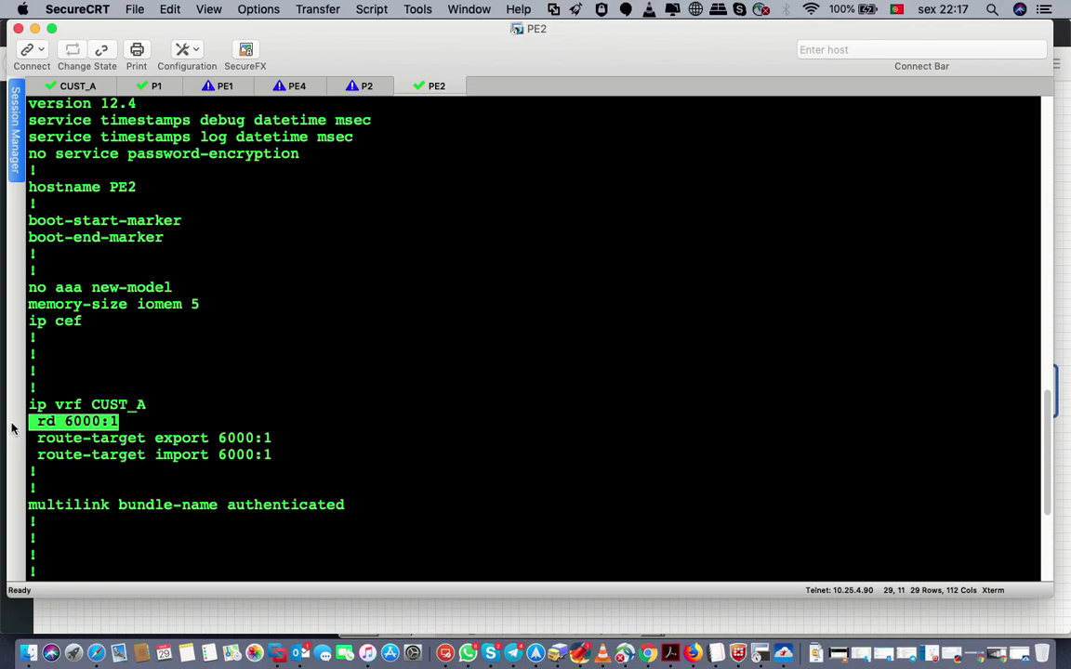
{"action": "left_click_drag", "start_coordinate": [65, 424], "coordinate": [121, 424]}
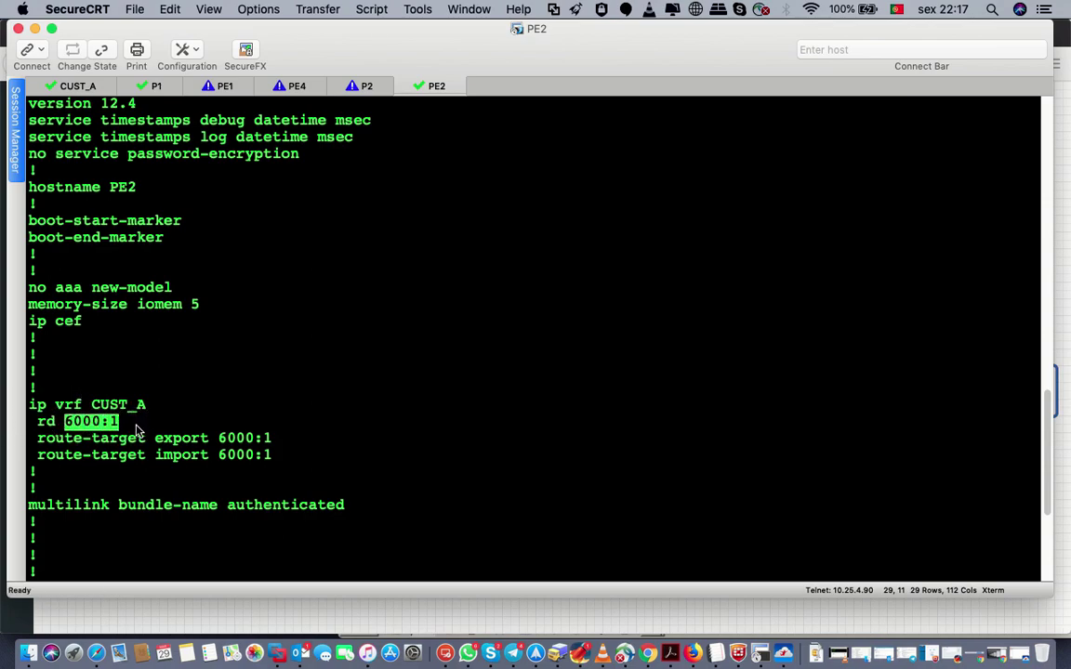
{"action": "left_click_drag", "start_coordinate": [31, 433], "coordinate": [292, 478]}
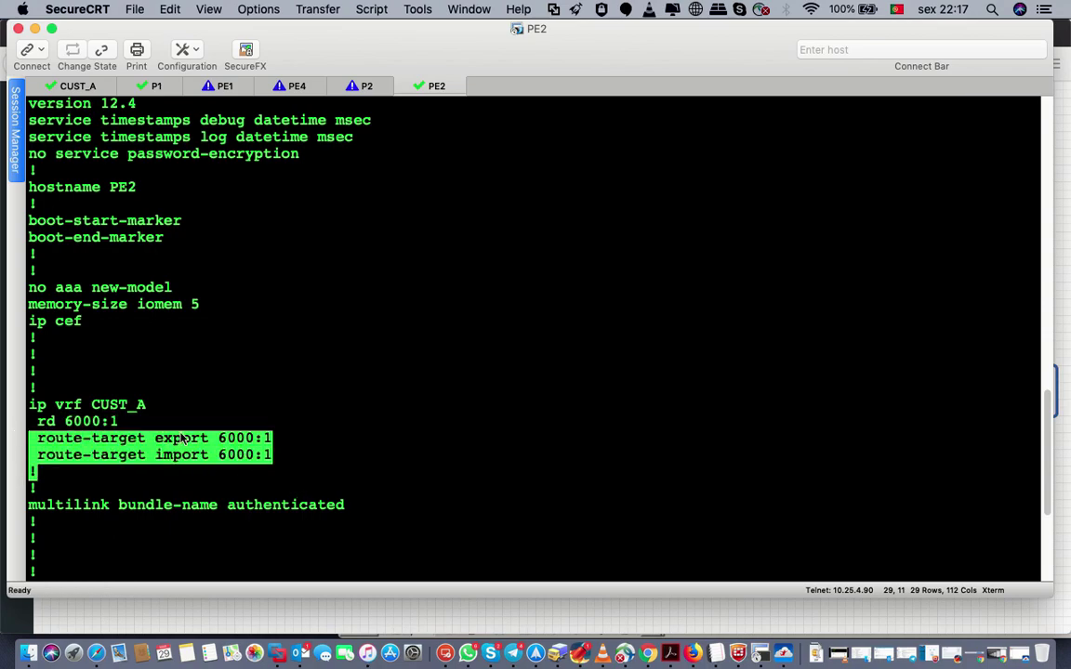
Review the interface section of PE2's configuration and highlight the interface Loopback0 line
{"action": "scroll", "coordinate": [263, 421], "scroll_direction": "down", "scroll_amount": 2}
{"action": "scroll", "coordinate": [263, 420], "scroll_direction": "down", "scroll_amount": 4}
{"action": "scroll", "coordinate": [259, 414], "scroll_direction": "down", "scroll_amount": 6}
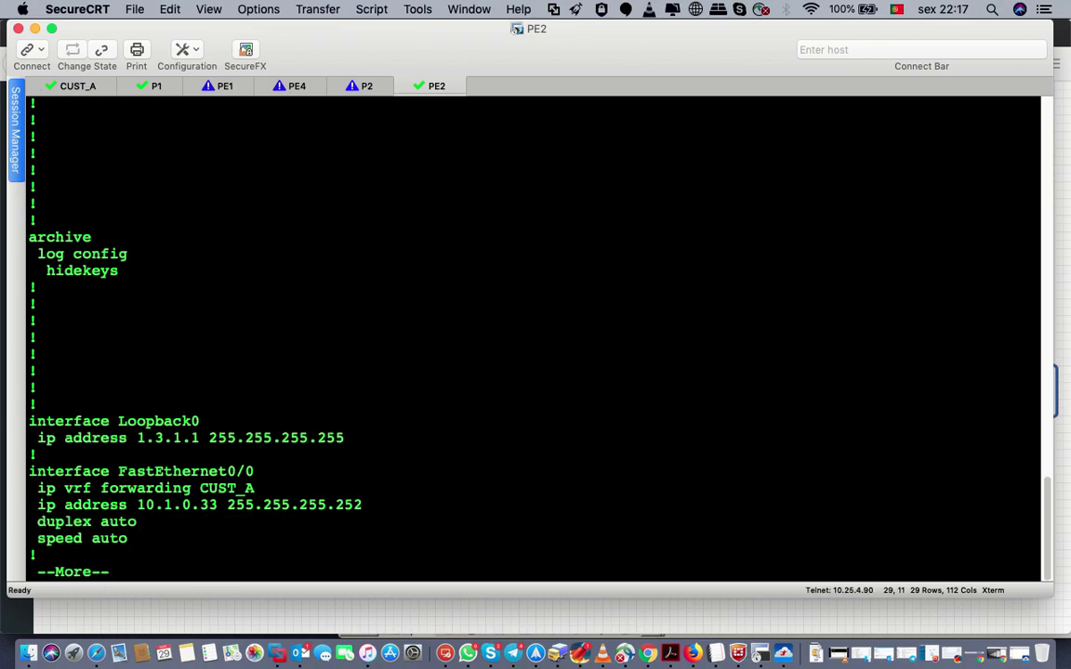
{"action": "scroll", "coordinate": [227, 394], "scroll_direction": "down", "scroll_amount": 9}
{"action": "scroll", "coordinate": [93, 198], "scroll_direction": "up", "scroll_amount": 8}
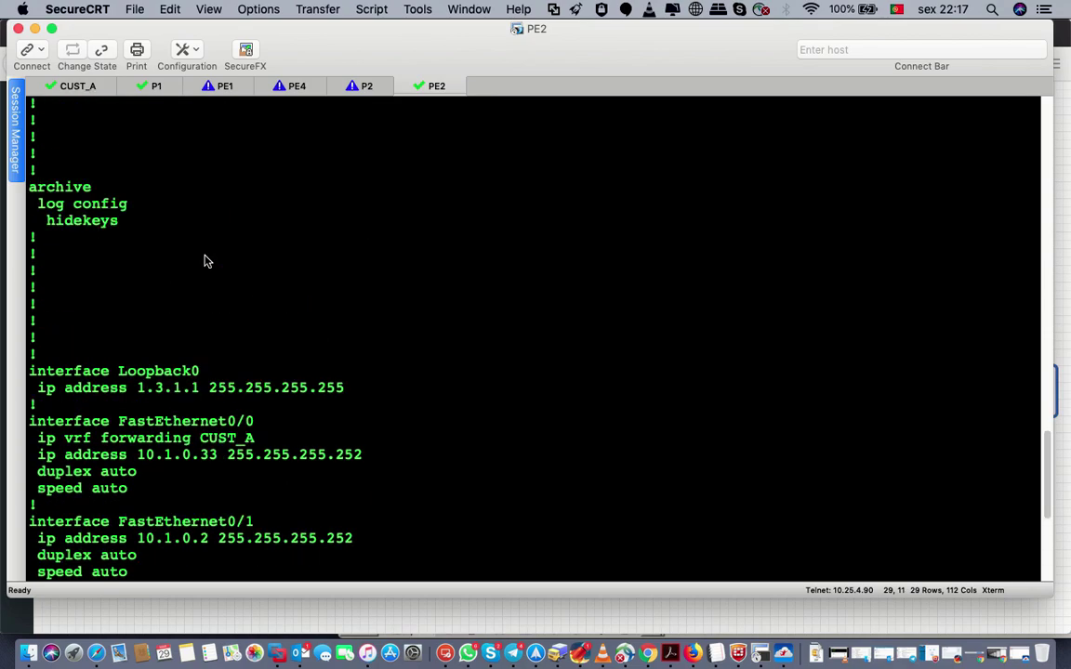
{"action": "left_click_drag", "start_coordinate": [42, 459], "coordinate": [217, 467]}
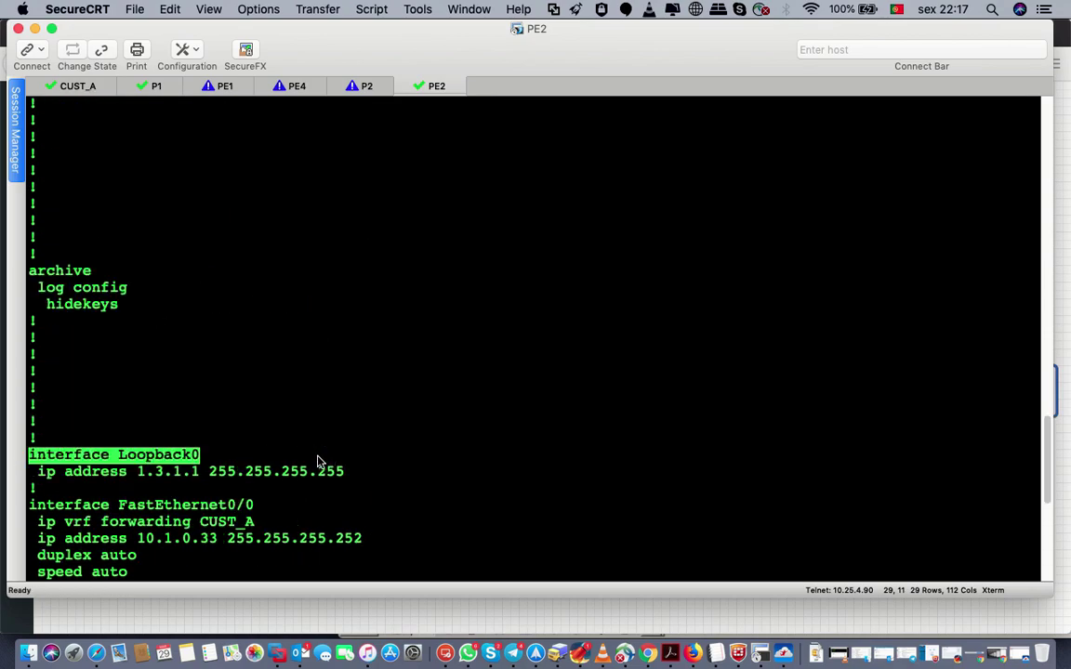
Examine the router eigrp 1 block in PE2's configuration, highlighting its network statements
{"action": "scroll", "coordinate": [317, 451], "scroll_direction": "down", "scroll_amount": 12}
{"action": "scroll", "coordinate": [298, 418], "scroll_direction": "down", "scroll_amount": 3}
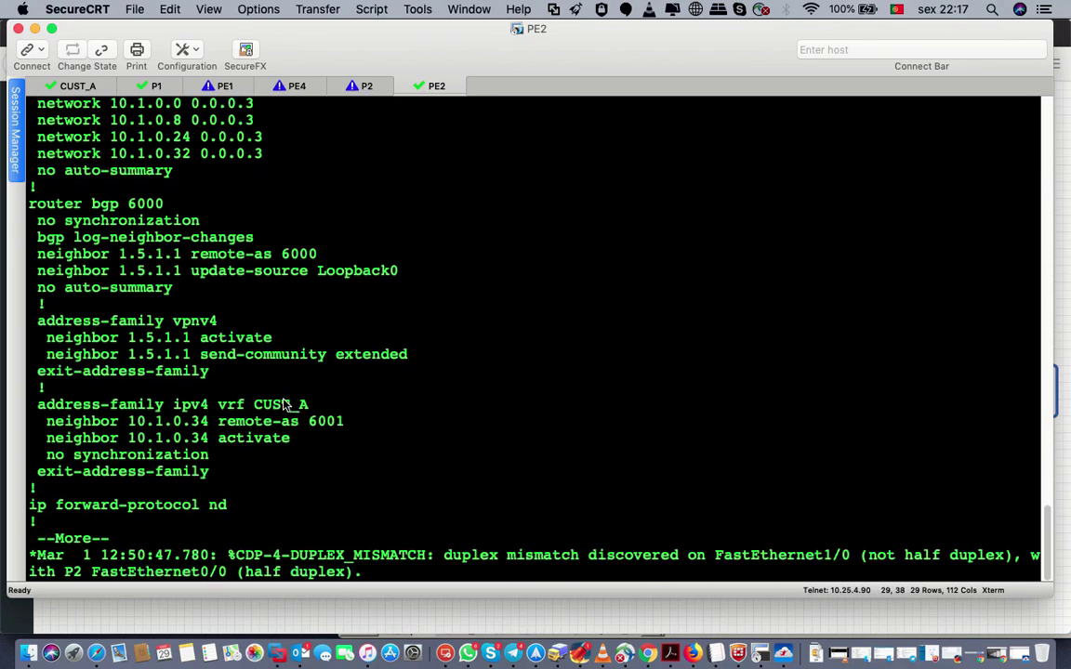
{"action": "scroll", "coordinate": [285, 405], "scroll_direction": "up", "scroll_amount": 5}
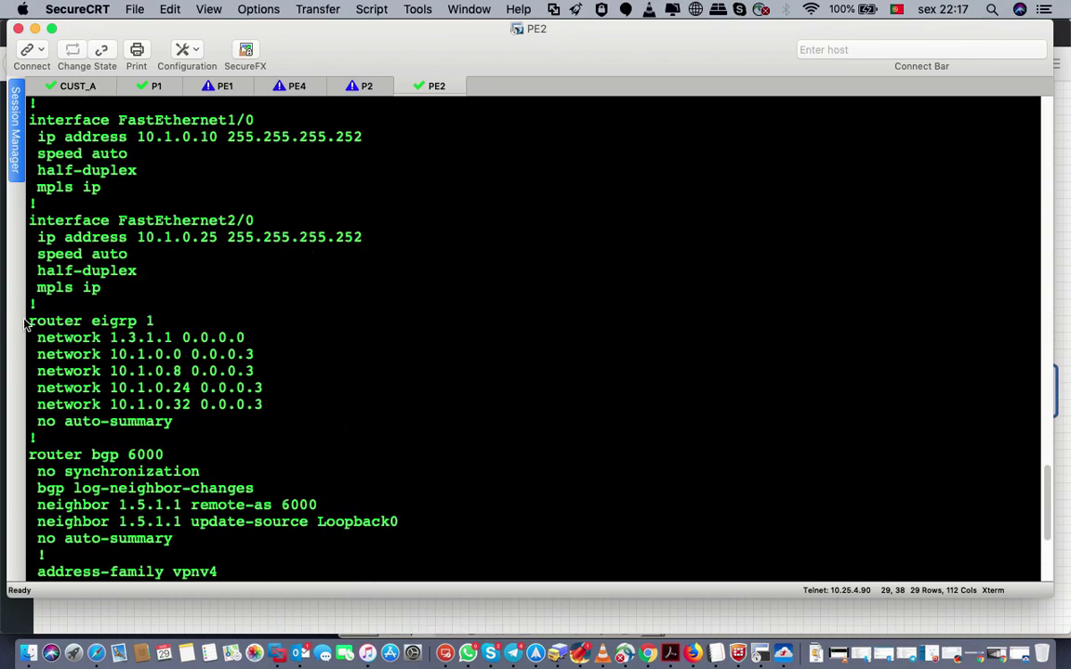
{"action": "left_click_drag", "start_coordinate": [29, 321], "coordinate": [280, 414]}
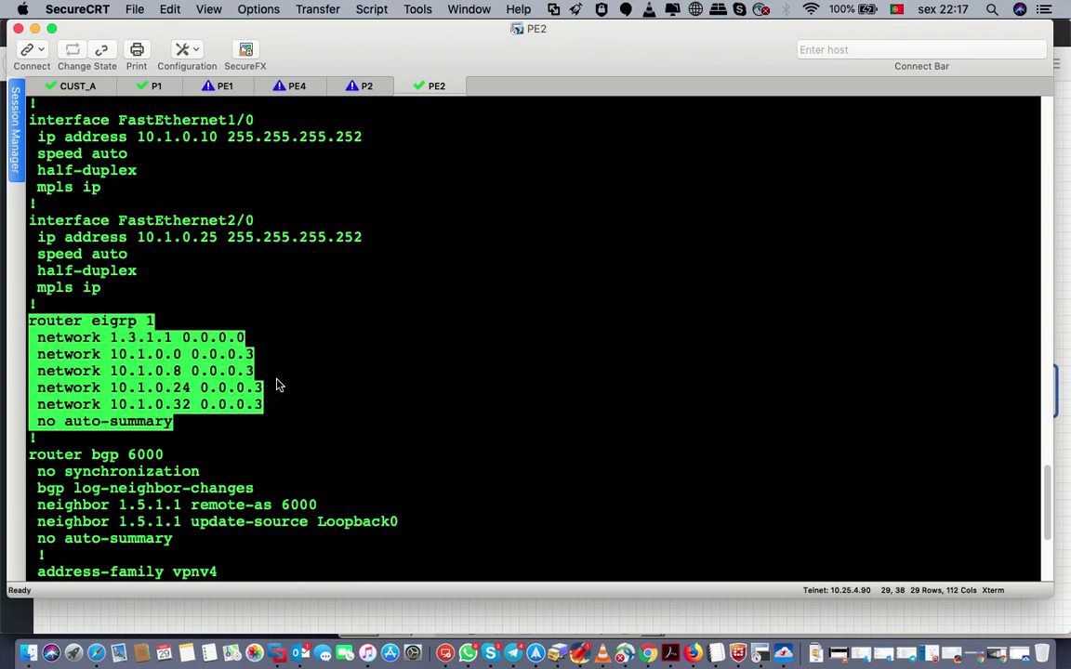
Examine PE2's router bgp 6000 block, highlighting the neighbor 1.5.1.1 remote-as and update-source Loopback0 lines
{"action": "scroll", "coordinate": [239, 389], "scroll_direction": "down", "scroll_amount": 6}
{"action": "scroll", "coordinate": [239, 390], "scroll_direction": "up", "scroll_amount": 4}
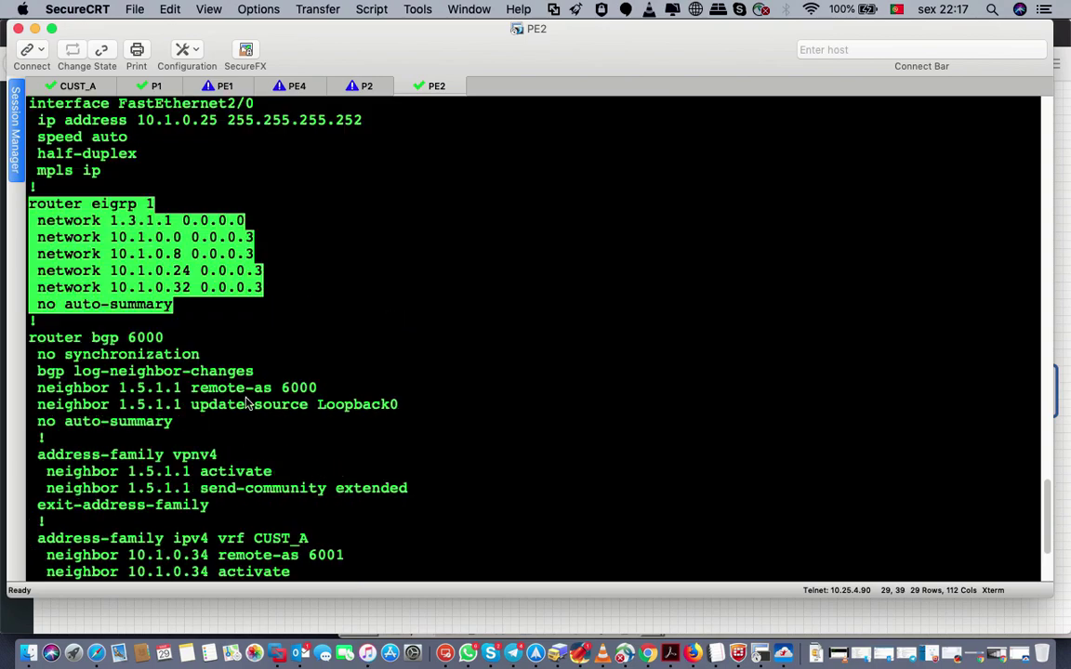
{"action": "left_click_drag", "start_coordinate": [29, 342], "coordinate": [426, 420]}
{"action": "left_click", "coordinate": [177, 391]}
{"action": "left_click_drag", "start_coordinate": [32, 389], "coordinate": [402, 406]}
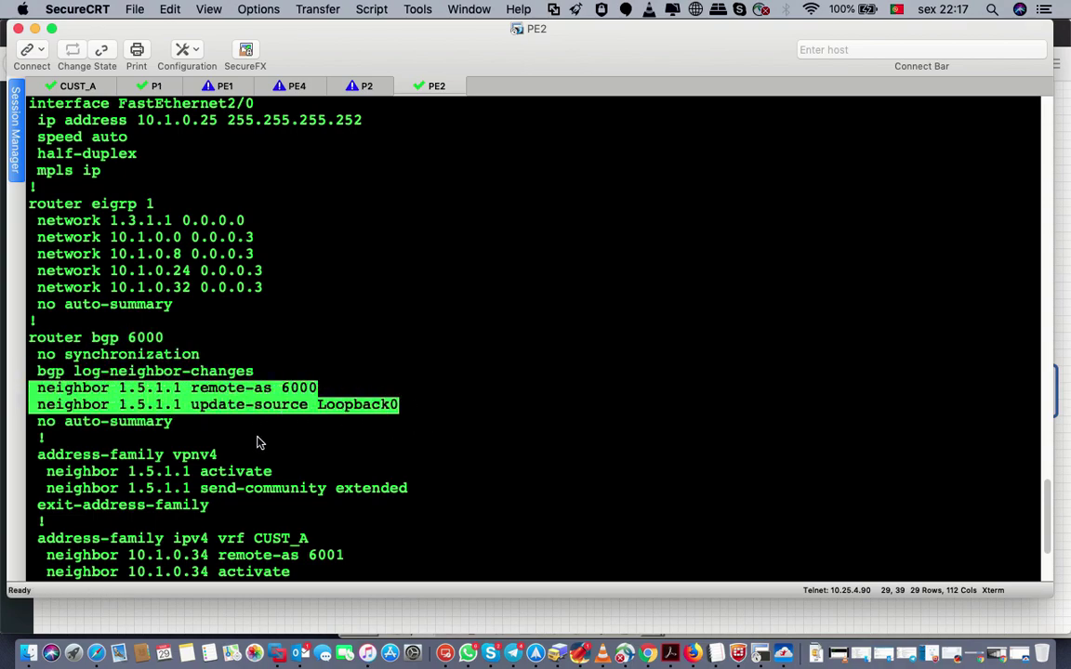
Examine the address-family vpnv4 section of PE2's BGP configuration, highlighting its header and the neighbor 1.5.1.1 activate and send-community lines
{"action": "left_click_drag", "start_coordinate": [39, 287], "coordinate": [248, 289]}
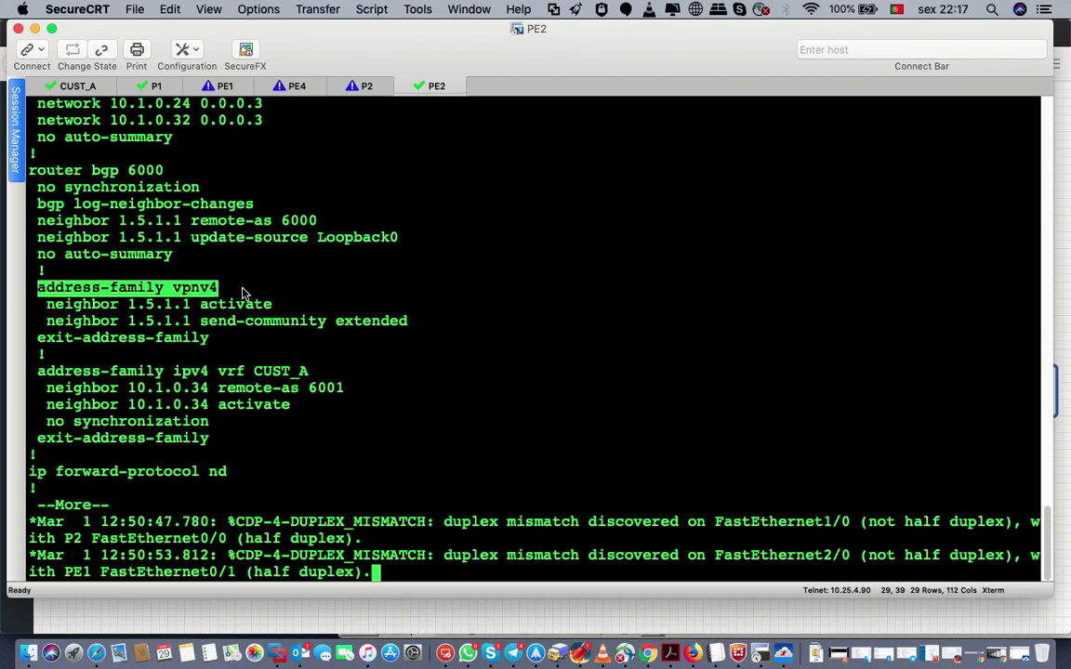
{"action": "left_click", "coordinate": [51, 318]}
{"action": "left_click_drag", "start_coordinate": [47, 304], "coordinate": [301, 320]}
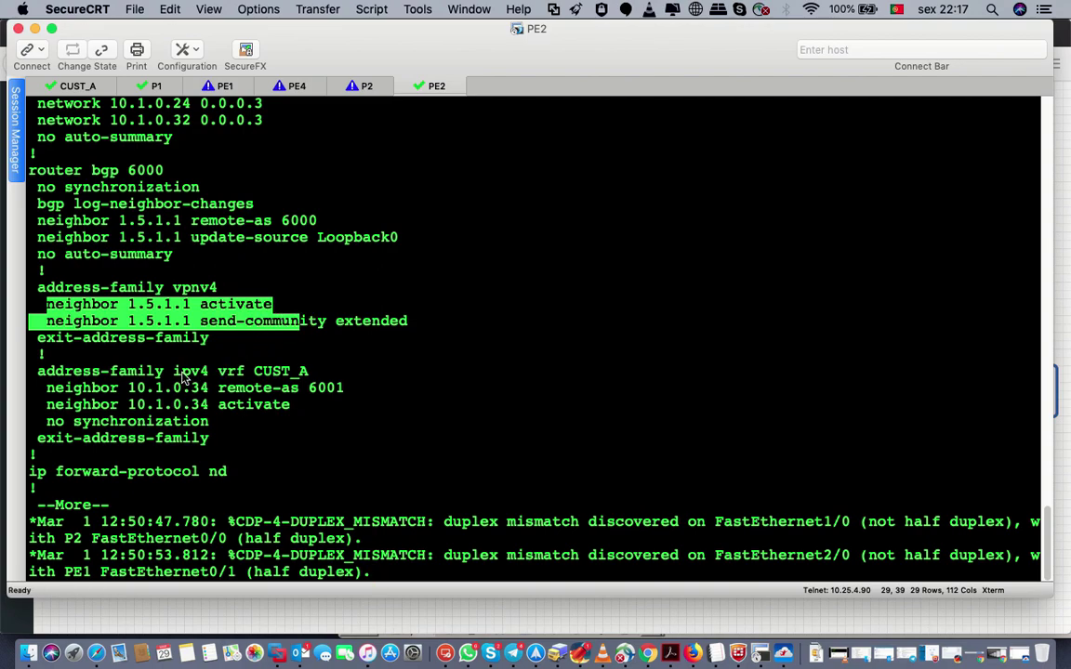
Highlight the address-family ipv4 vrf CUST_A line in PE2's BGP configuration and page through to the end of the configuration
{"action": "left_click_drag", "start_coordinate": [37, 371], "coordinate": [333, 381]}
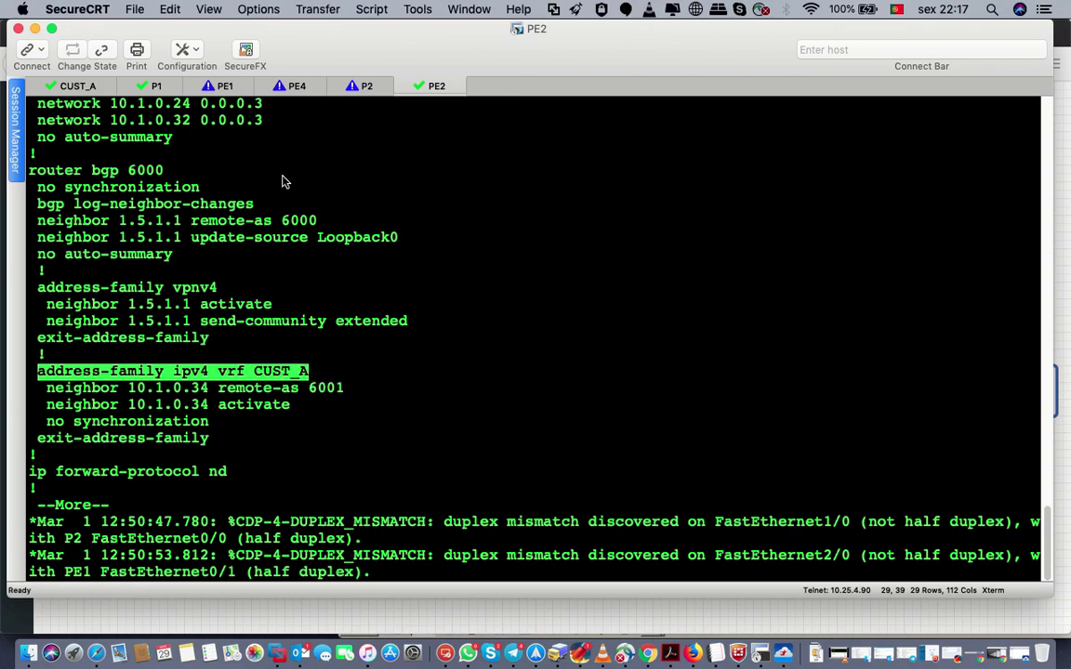
{"action": "key", "text": "space"}
{"action": "left_click", "coordinate": [306, 54]}
{"action": "left_click", "coordinate": [307, 54]}
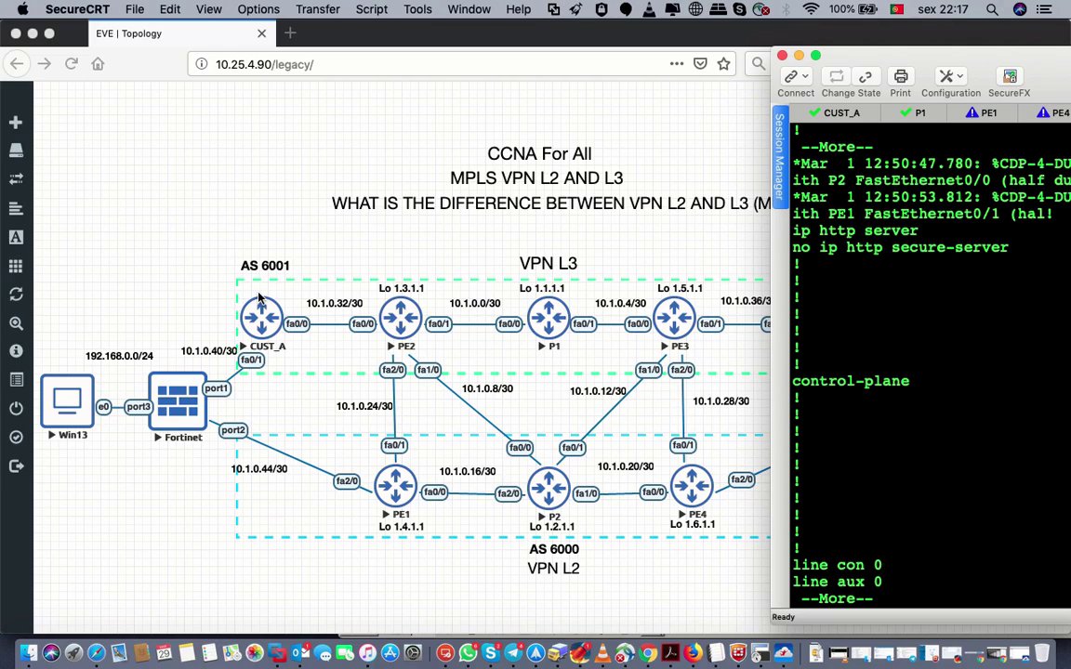
{"action": "double_click", "coordinate": [841, 53]}
{"action": "left_click_drag", "start_coordinate": [370, 13], "coordinate": [268, 10]}
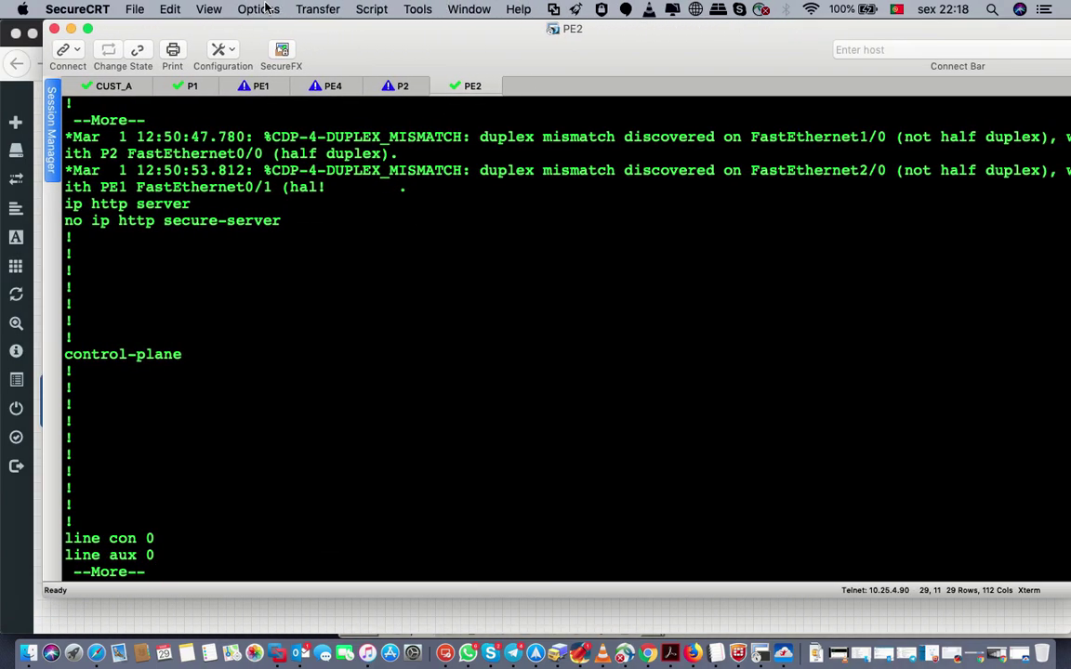
{"action": "key", "text": "space"}
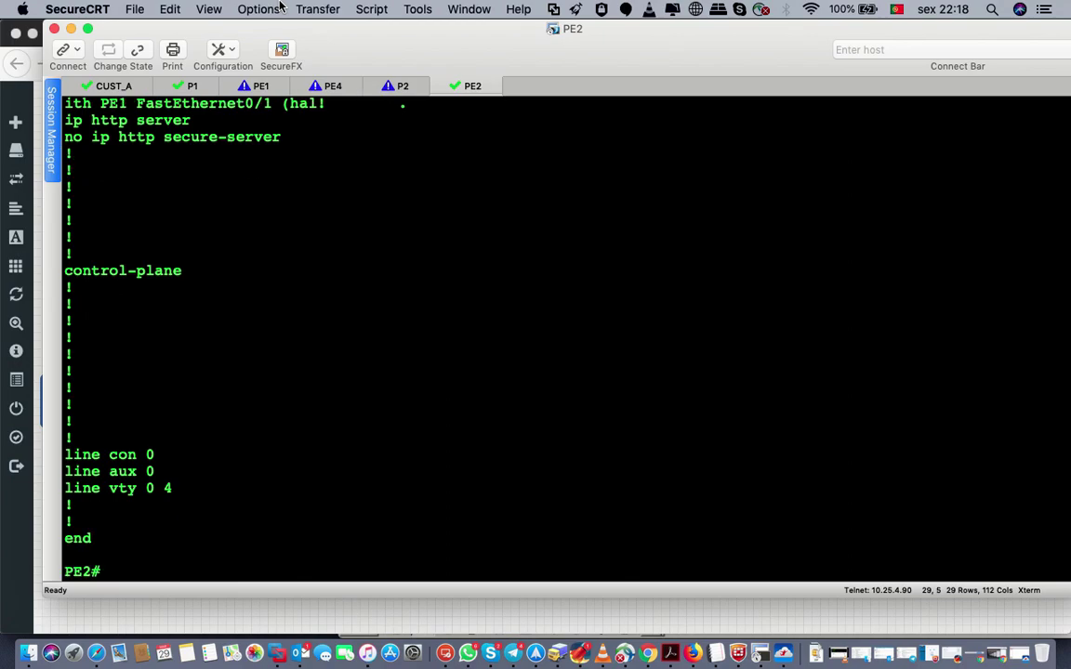
Display PE2's global routing table with sh ip route and highlight its EIGRP and connected routes
{"action": "type", "text": "sh ip ro"}
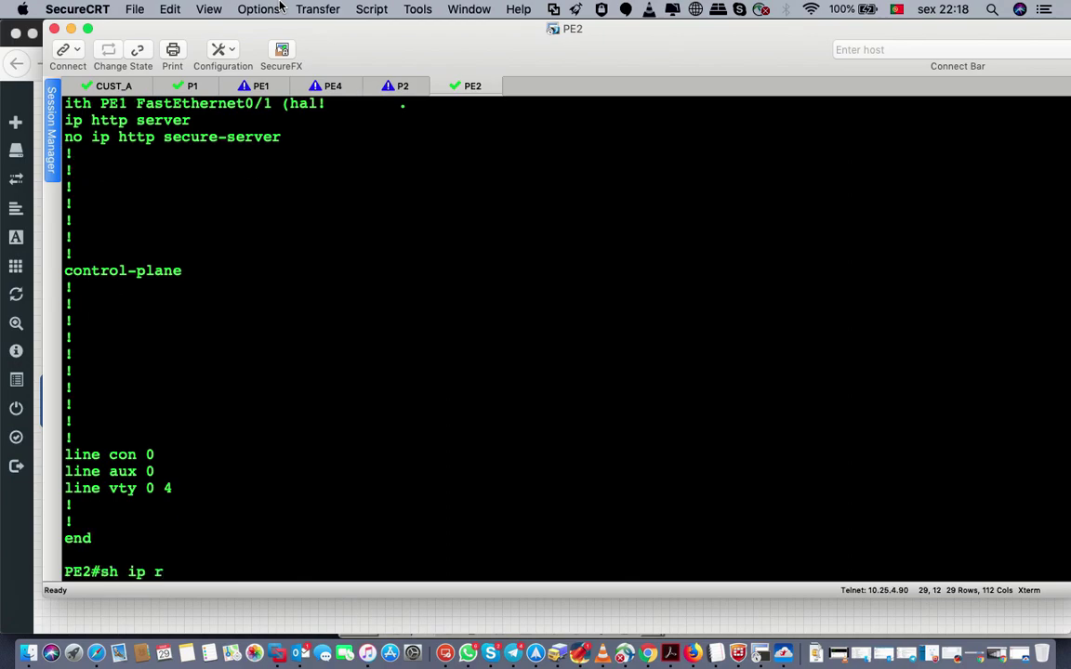
{"action": "key", "text": "Tab"}
{"action": "key", "text": "Return"}
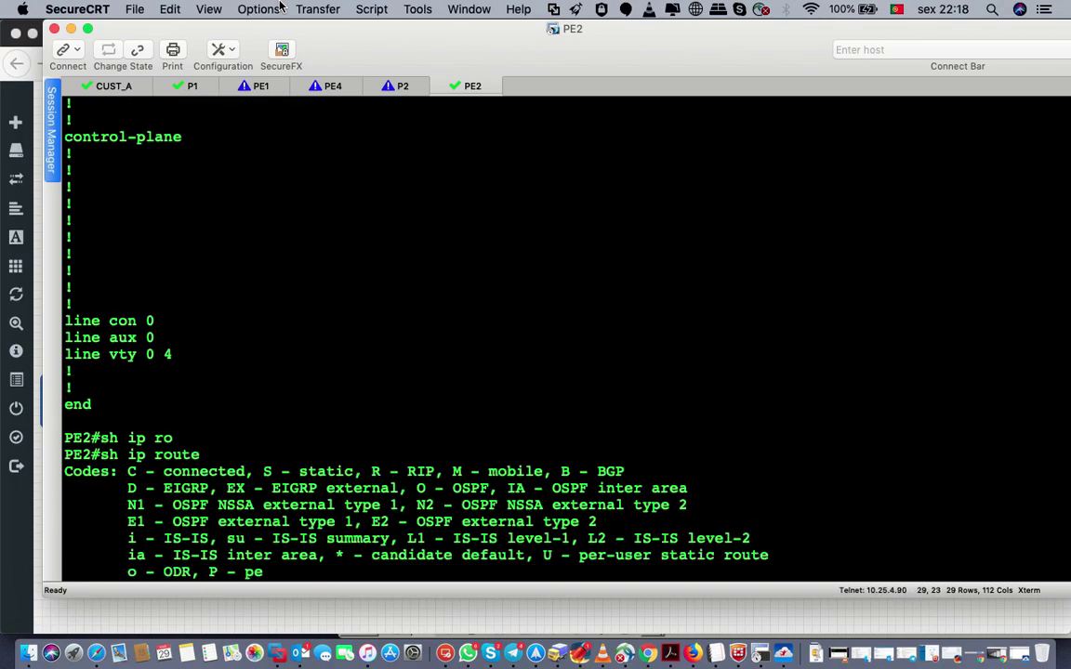
{"action": "key", "text": "space"}
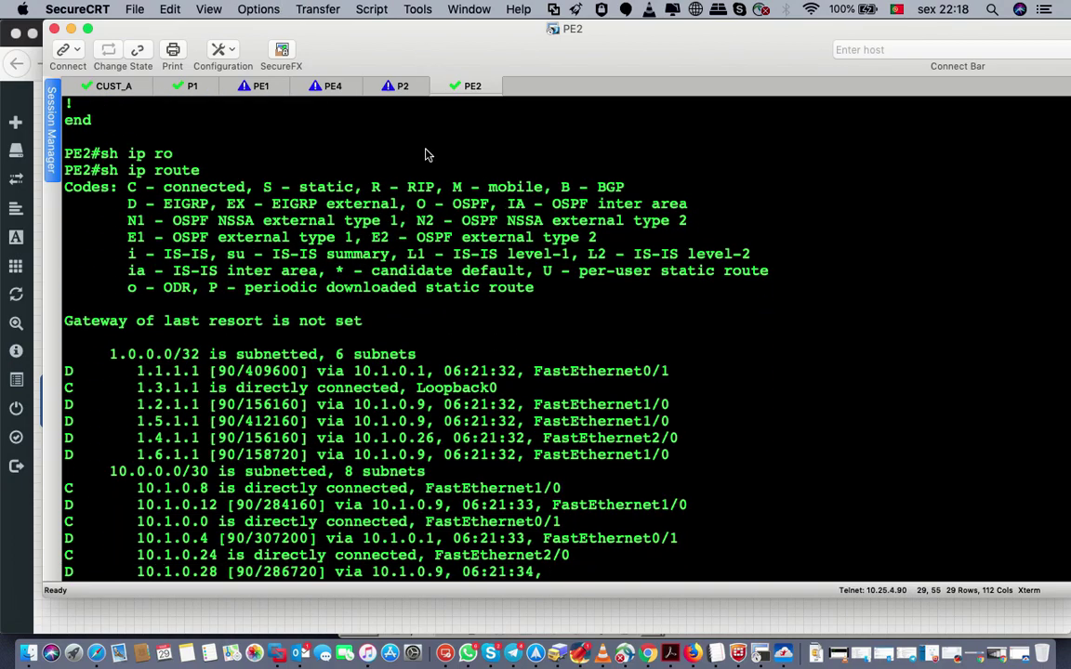
{"action": "left_click_drag", "start_coordinate": [65, 320], "coordinate": [82, 322]}
{"action": "left_click_drag", "start_coordinate": [65, 370], "coordinate": [80, 521]}
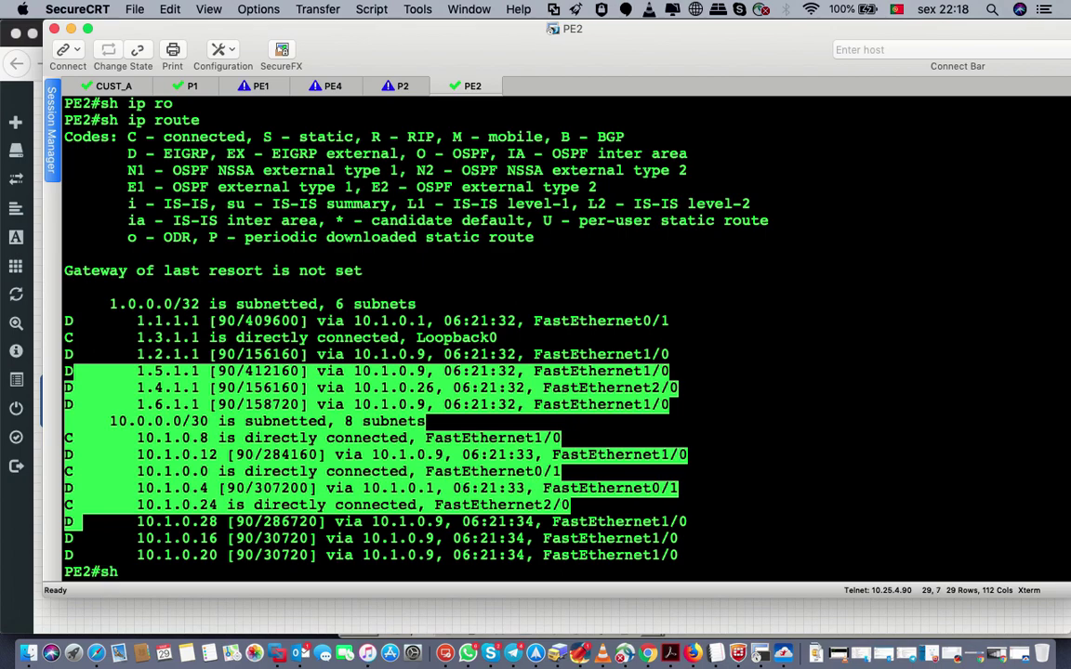
Display the routing table of VRF CUST_A on PE2 with sh ip route vrf CUST_A
{"action": "type", "text": "ip"}
{"action": "key", "text": "Tab"}
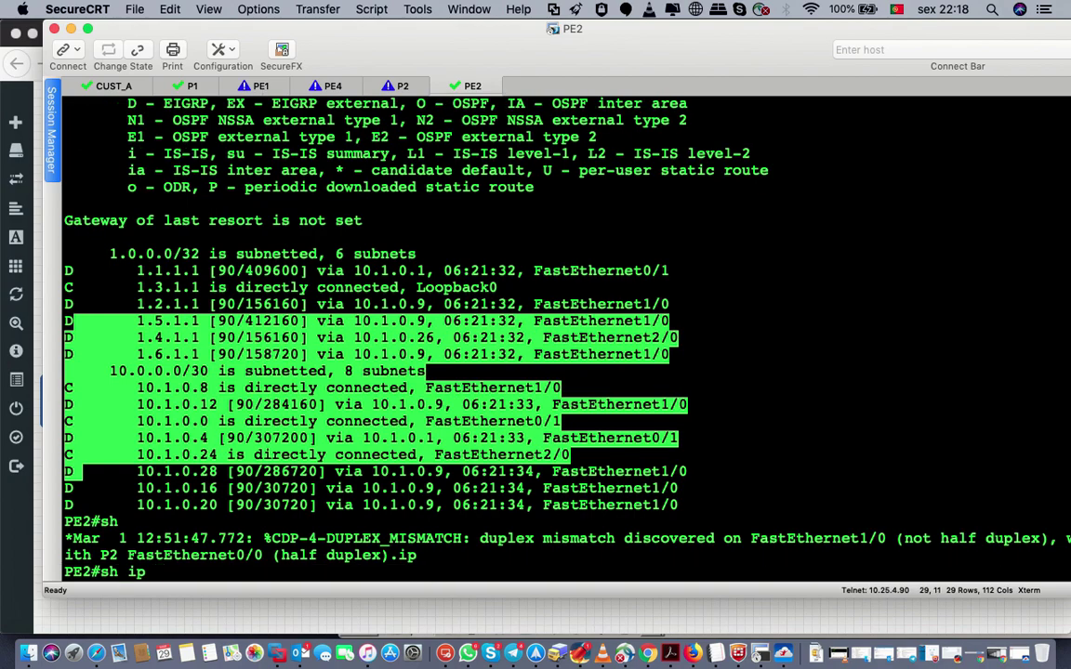
{"action": "type", "text": "ro"}
{"action": "key", "text": "Tab"}
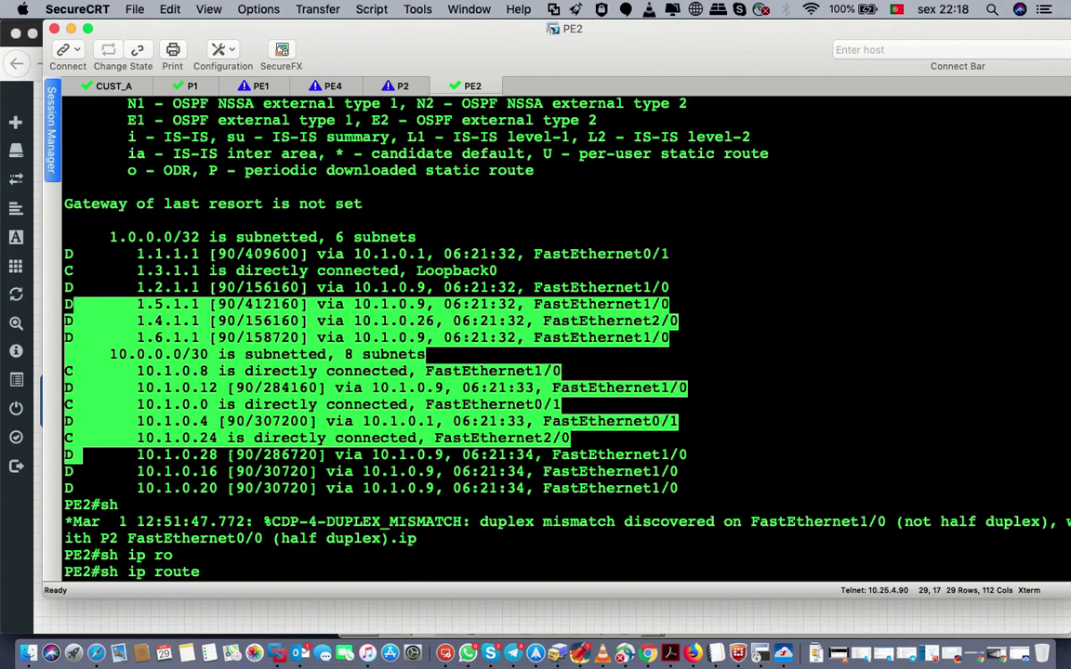
{"action": "type", "text": "vr"}
{"action": "key", "text": "Tab"}
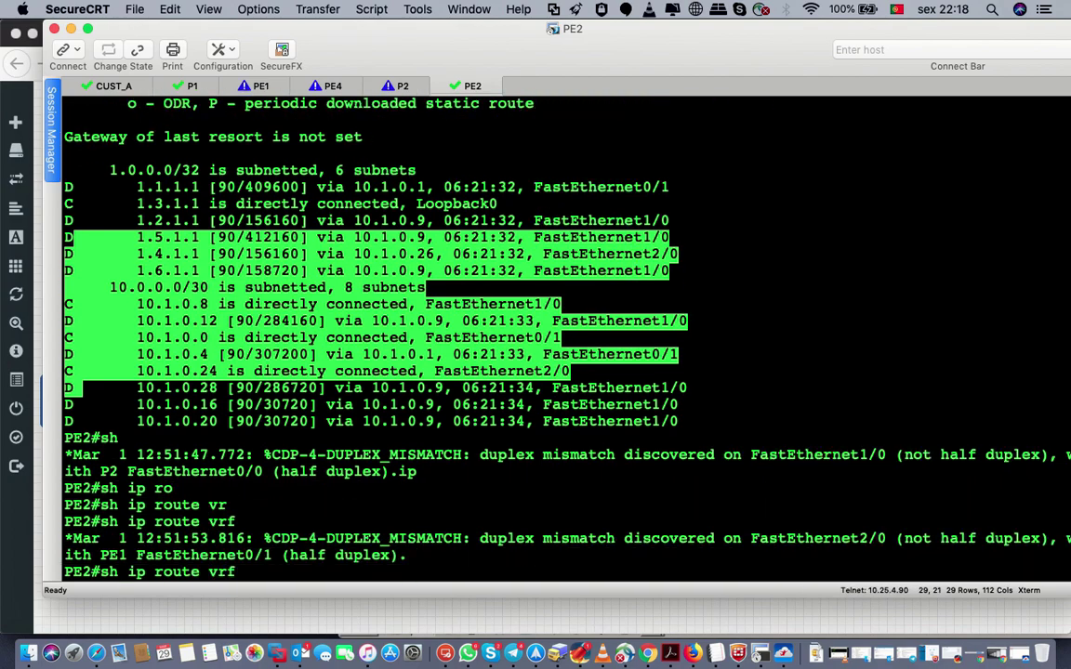
{"action": "type", "text": "CUST_A"}
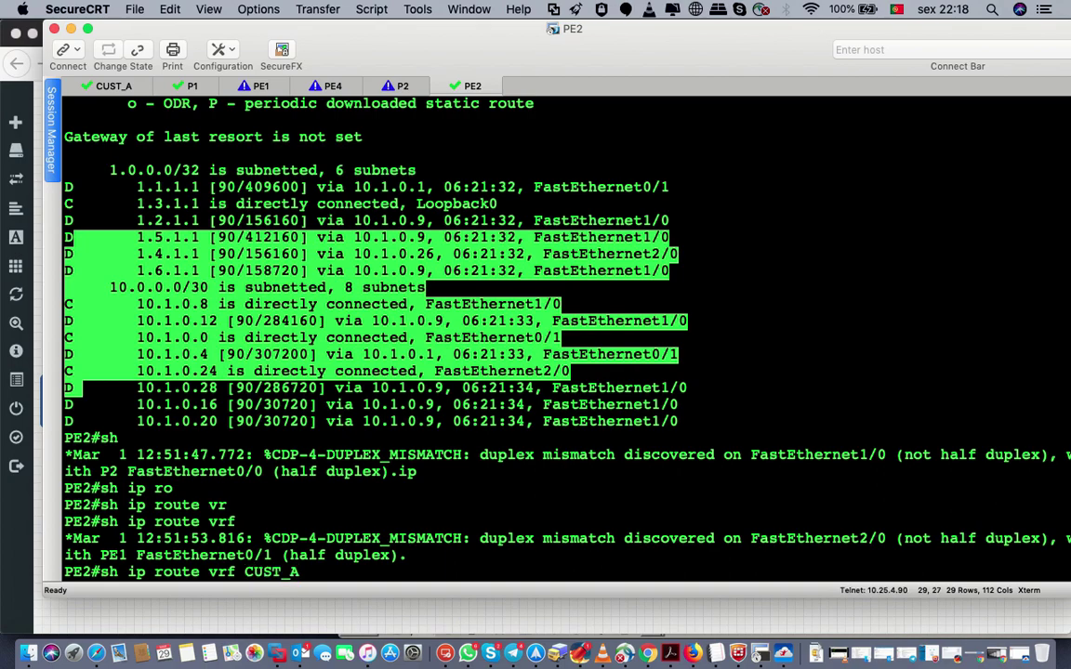
{"action": "key", "text": "Return"}
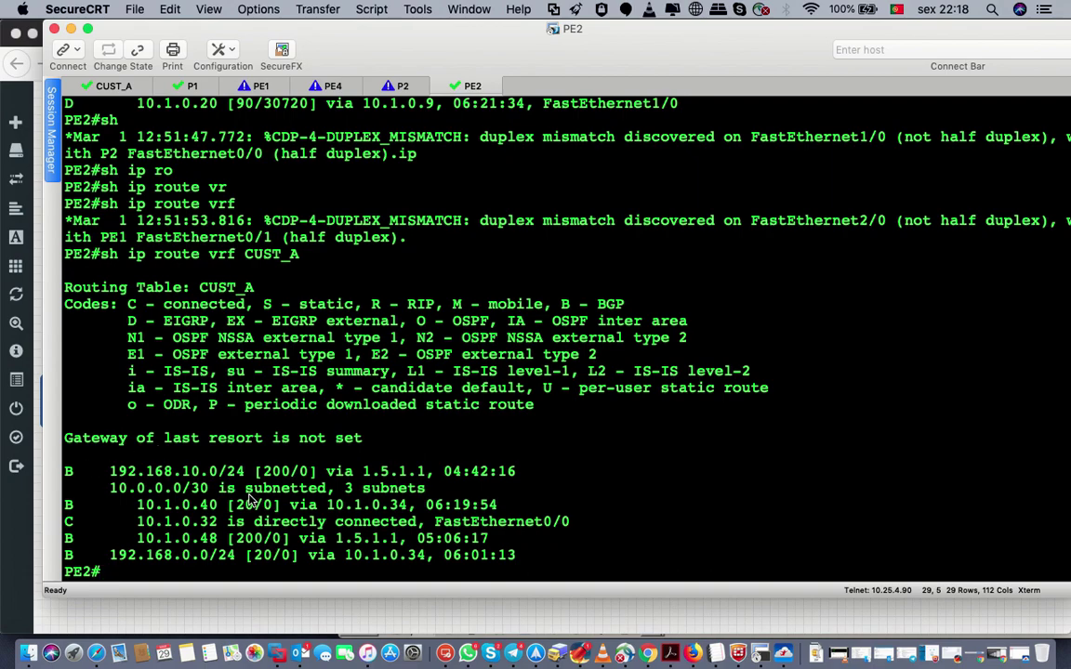
List the available options for the sh bgp vpnv4 unicast command on PE2
{"action": "type", "text": "sh bgp"}
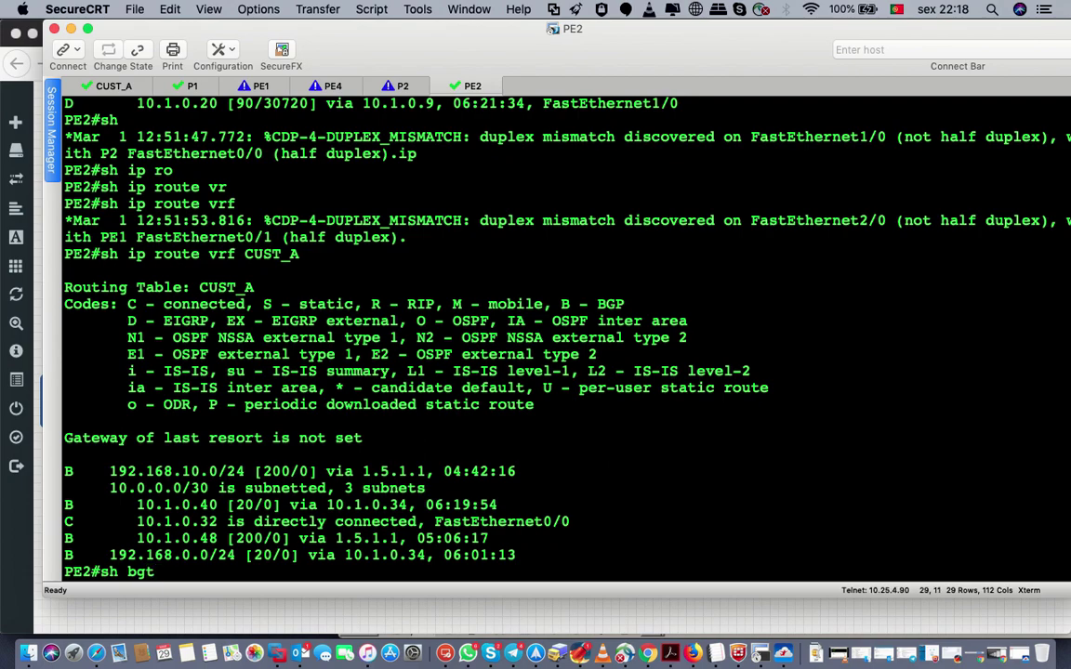
{"action": "key", "text": "Return"}
{"action": "key", "text": "Up"}
{"action": "type", "text": "vl"}
{"action": "key", "text": "Tab"}
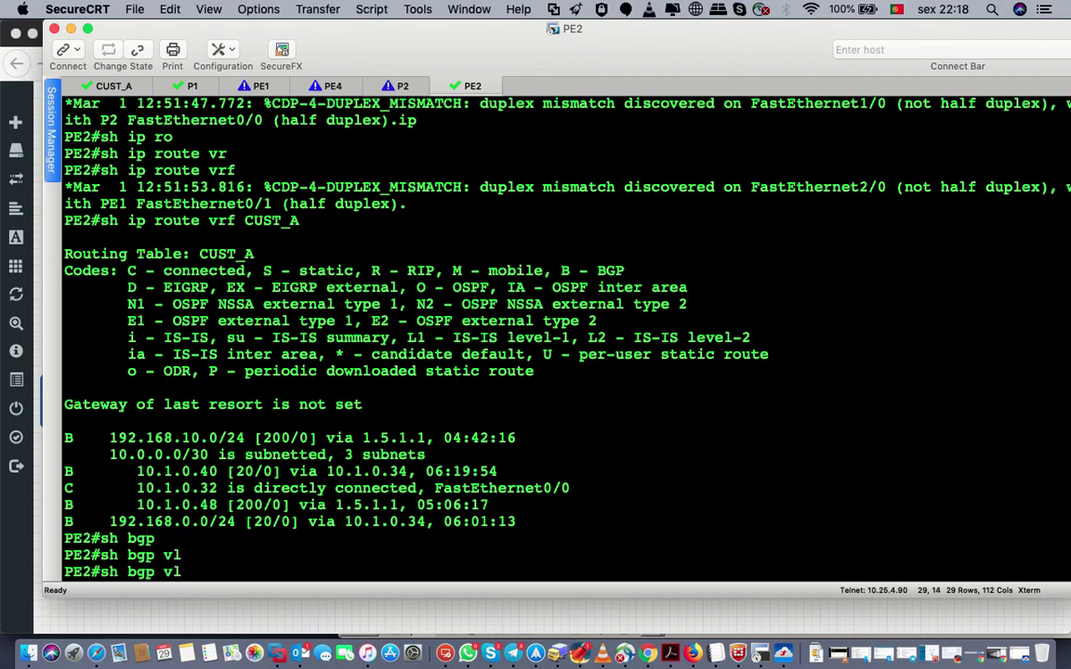
{"action": "key", "text": "BackSpace"}
{"action": "key", "text": "BackSpace"}
{"action": "type", "text": "vpnv4"}
{"action": "key", "text": "Tab"}
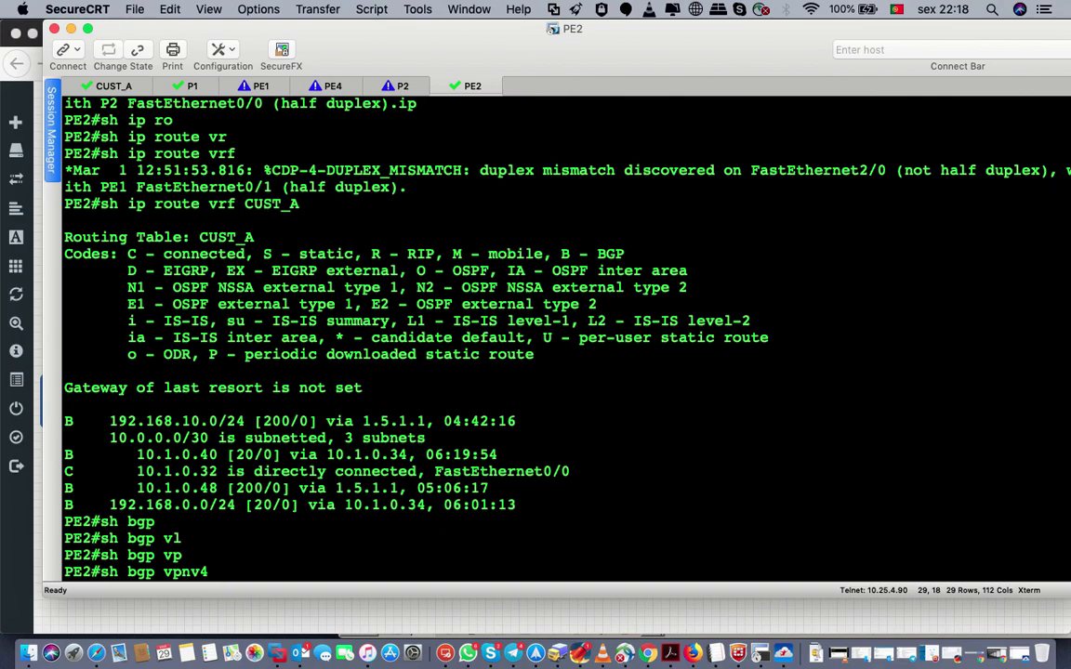
{"action": "type", "text": "u"}
{"action": "key", "text": "Tab"}
{"action": "type", "text": "?"}
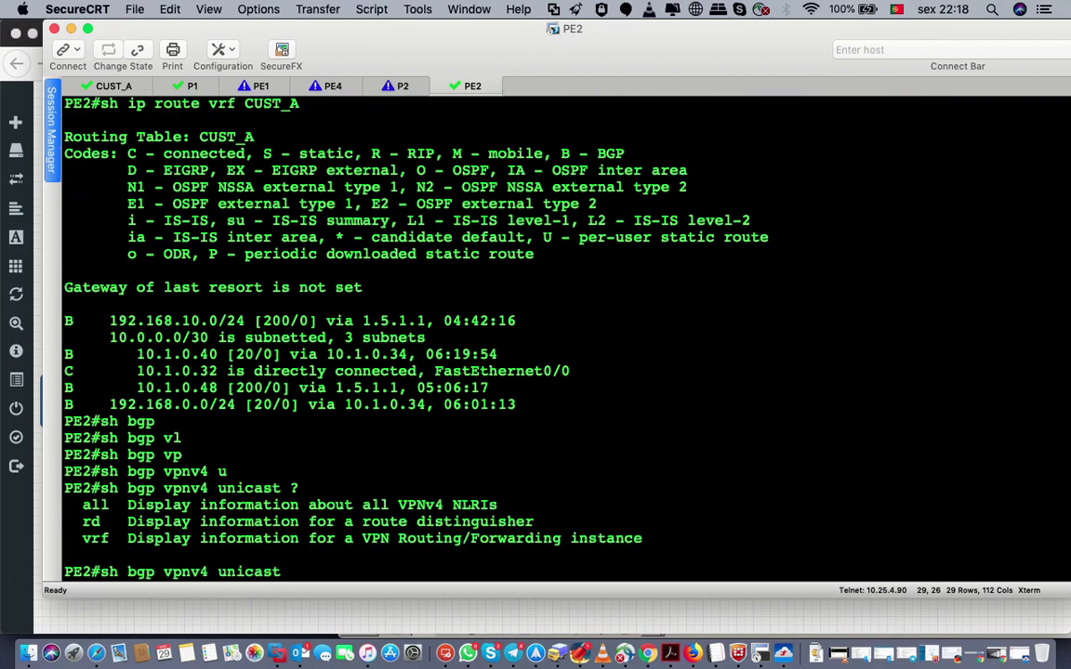
Highlight the listed vrf and all options, and display PE2's full VPNv4 BGP table with sh bgp vpnv4 unicast all
{"action": "left_click_drag", "start_coordinate": [75, 541], "coordinate": [105, 527]}
{"action": "left_click_drag", "start_coordinate": [74, 504], "coordinate": [136, 507]}
{"action": "left_click", "coordinate": [340, 575]}
{"action": "type", "text": "all"}
{"action": "key", "text": "Return"}
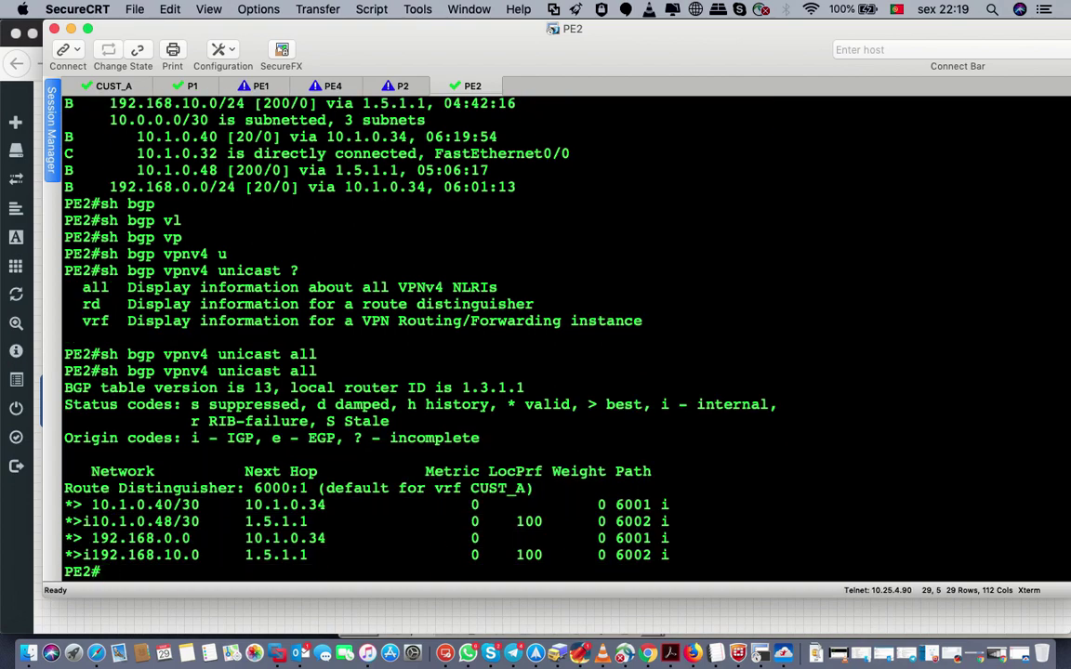
Uncover the VPN L3 topology to compare it with the BGP table, and return to a fresh PE2 prompt
{"action": "left_click_drag", "start_coordinate": [381, 36], "coordinate": [356, 417]}
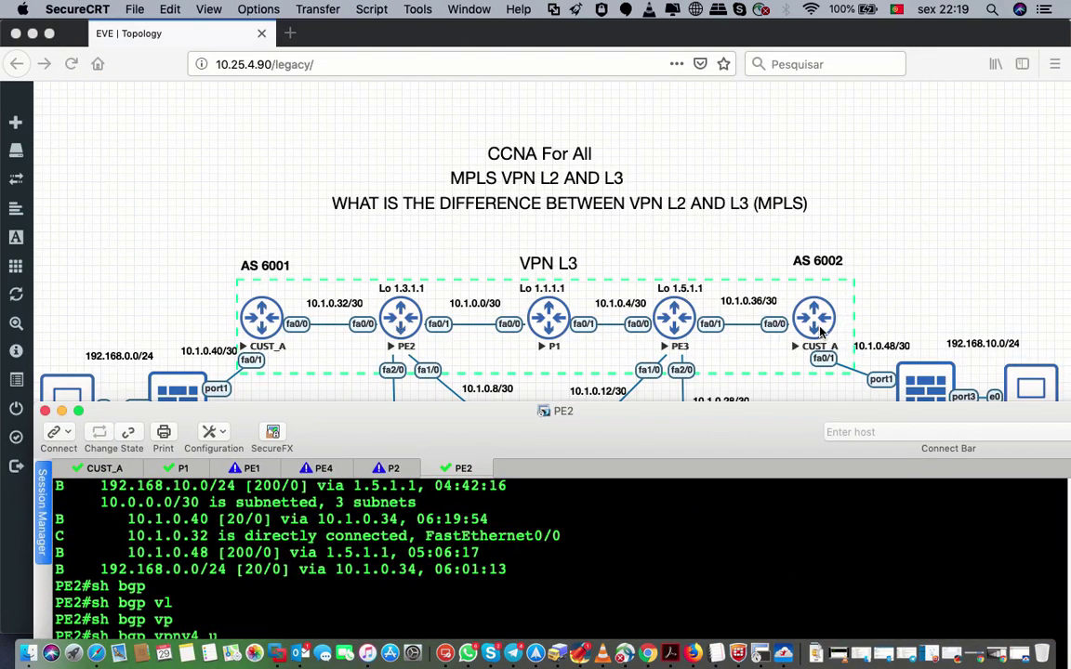
{"action": "left_click_drag", "start_coordinate": [516, 416], "coordinate": [675, 32]}
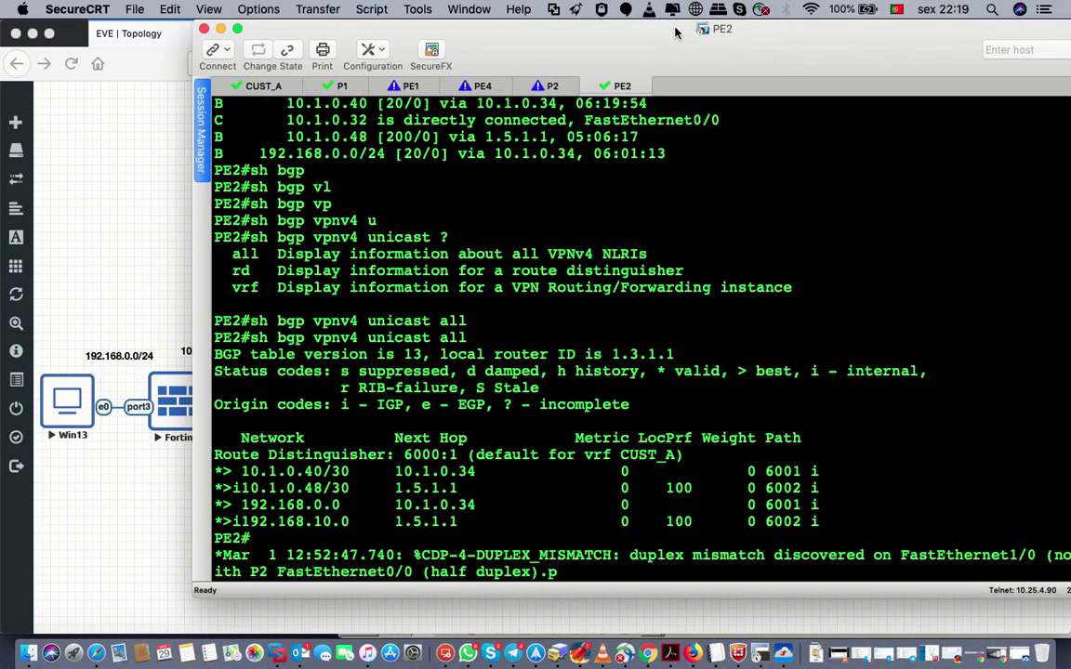
{"action": "key", "text": "Return"}
{"action": "key", "text": "Return"}
{"action": "key", "text": "Return"}
{"action": "key", "text": "Return"}
{"action": "key", "text": "Return"}
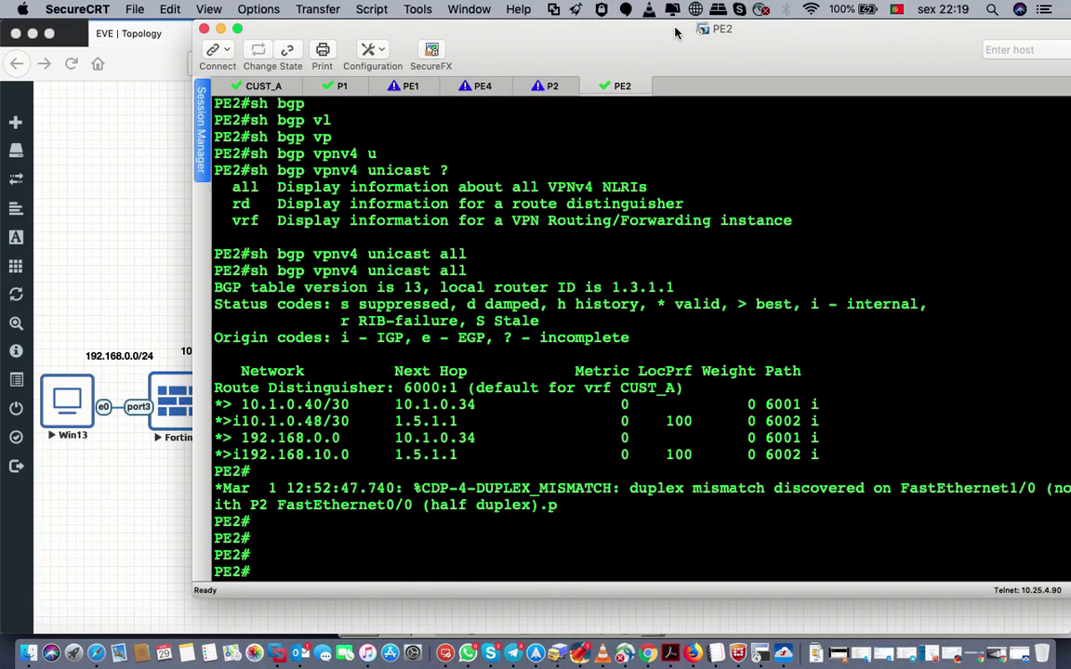
Check the PE3-side customer link in the topology and ping 10.1.0.38 from PE2's global routing table
{"action": "type", "text": "ping"}
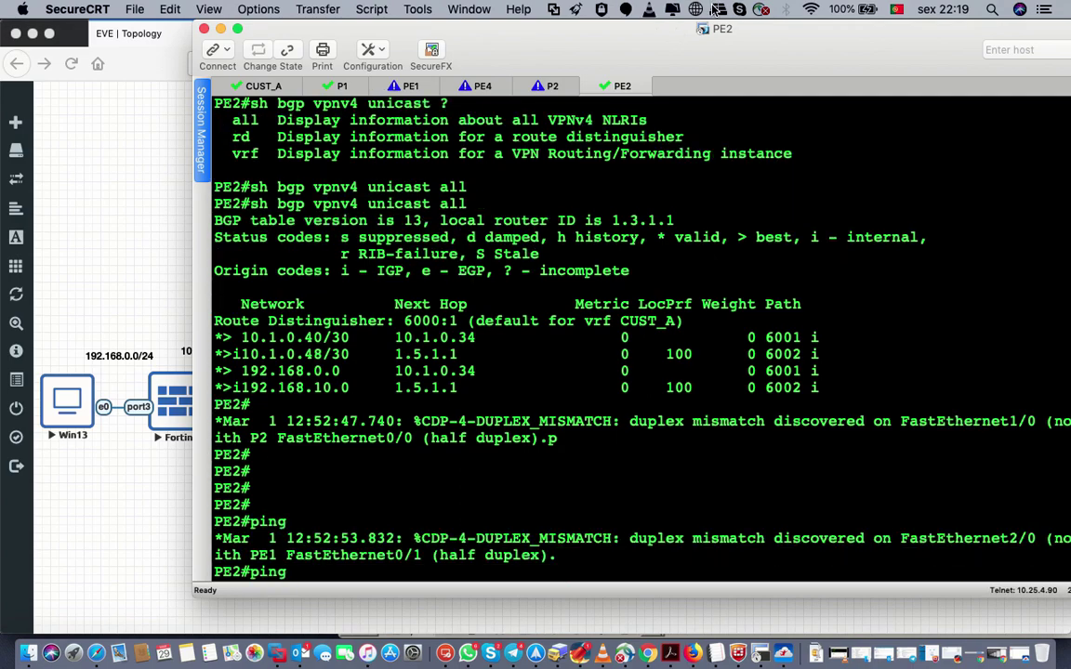
{"action": "left_click_drag", "start_coordinate": [790, 39], "coordinate": [711, 423]}
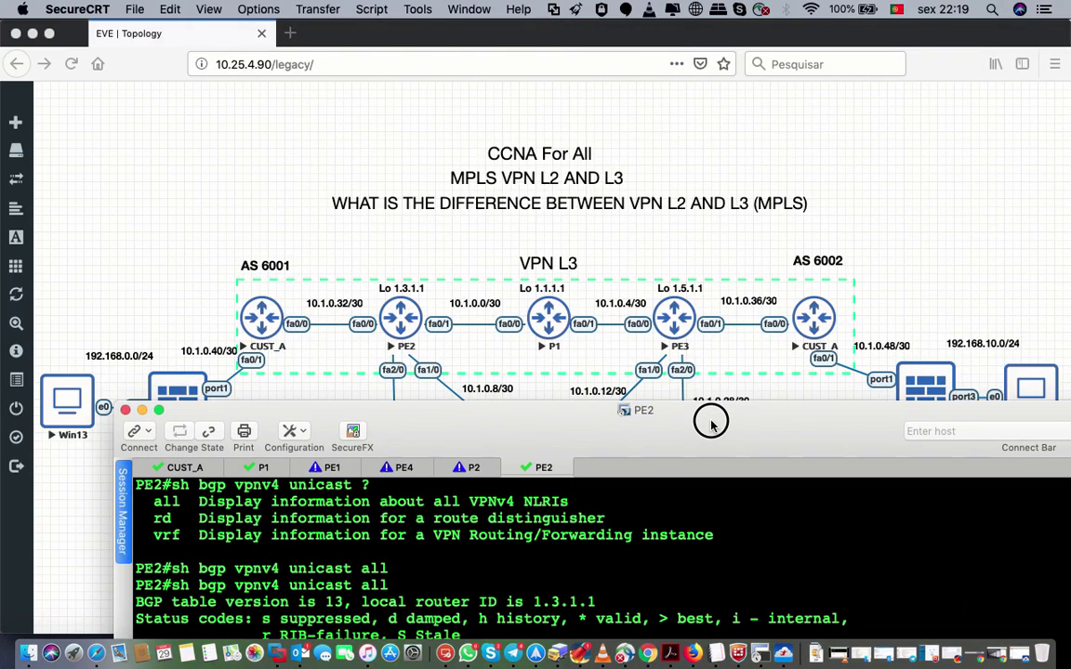
{"action": "left_click_drag", "start_coordinate": [711, 423], "coordinate": [662, 69]}
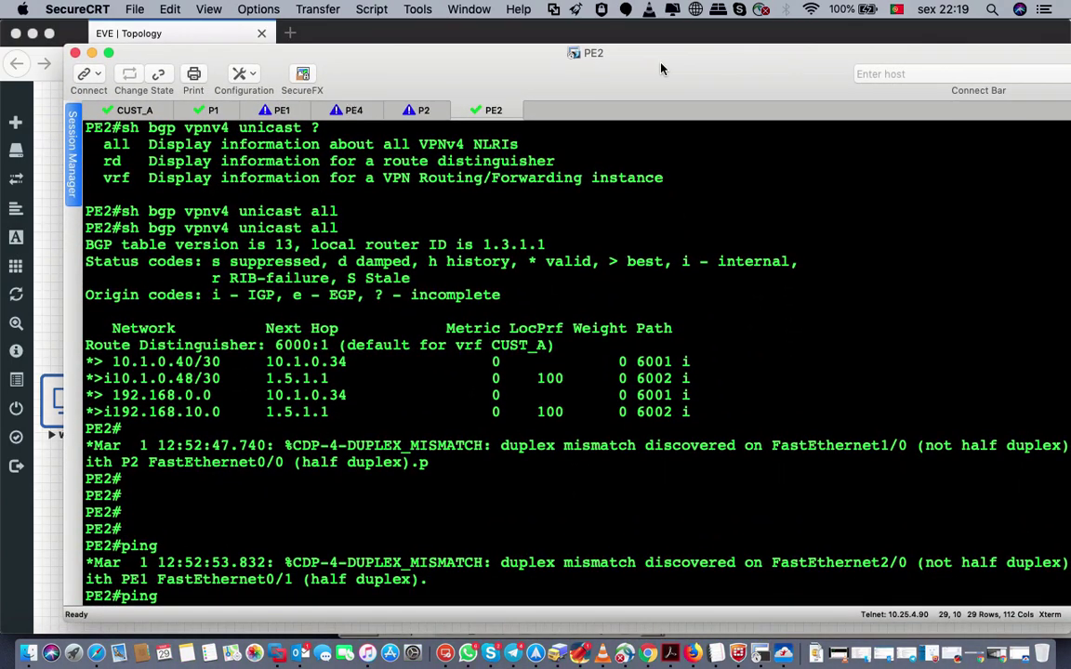
{"action": "type", "text": "10."}
{"action": "left_click_drag", "start_coordinate": [655, 62], "coordinate": [656, 9]}
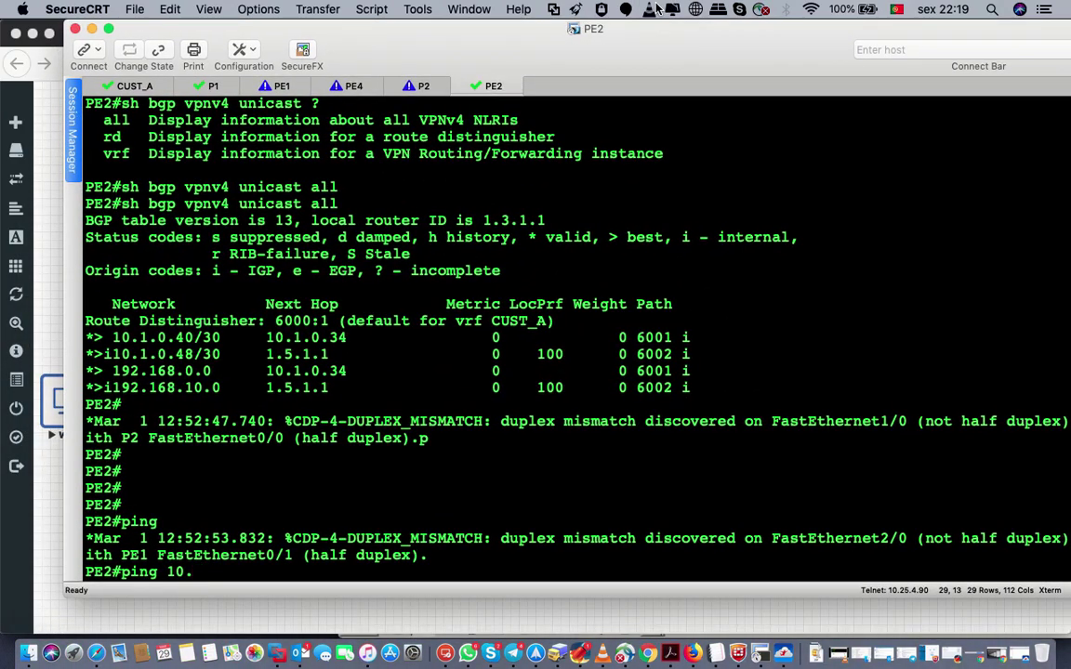
{"action": "type", "text": "1.0.38"}
{"action": "key", "text": "Return"}
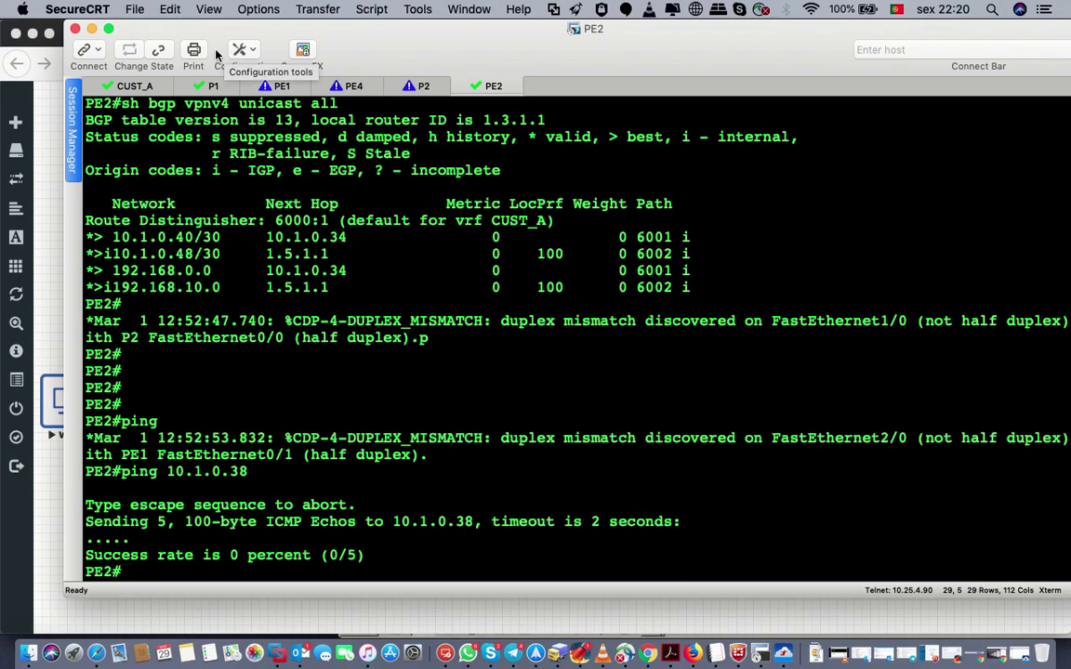
View the CUST_A and P1 sessions, and minimize the terminal window to reveal the network topology
{"action": "left_click", "coordinate": [135, 86]}
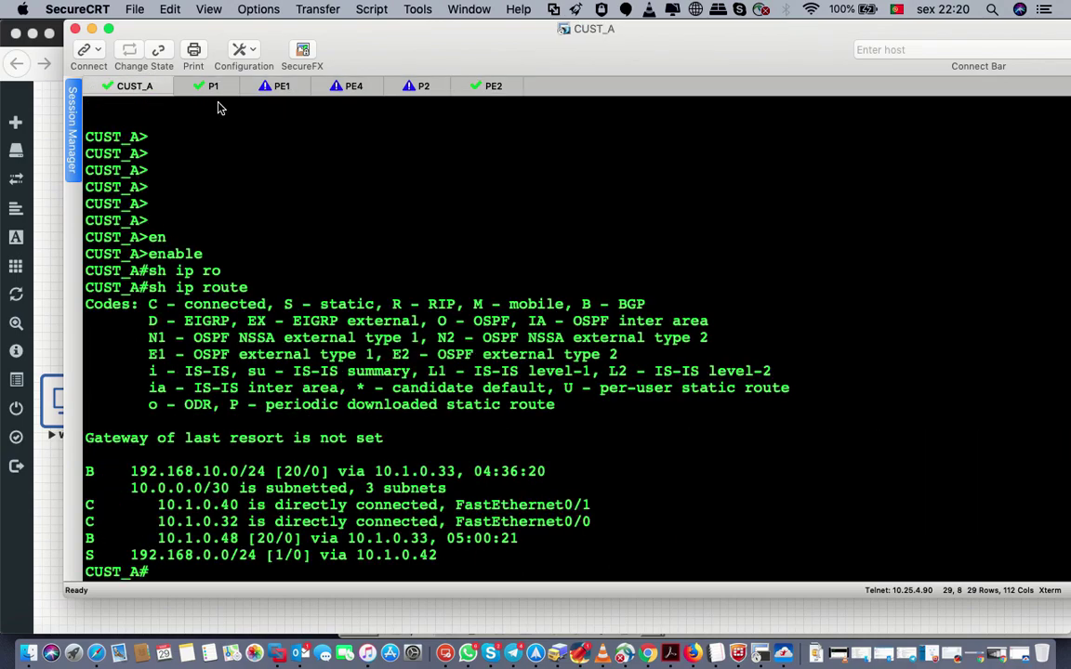
{"action": "left_click", "coordinate": [212, 86]}
{"action": "key", "text": "super+m"}
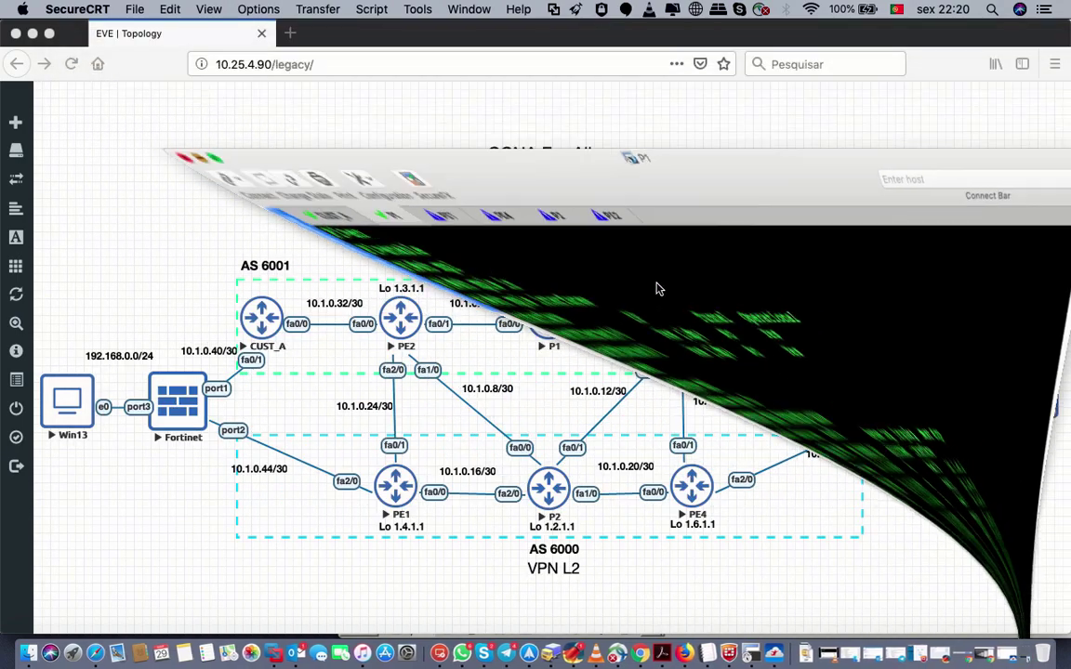